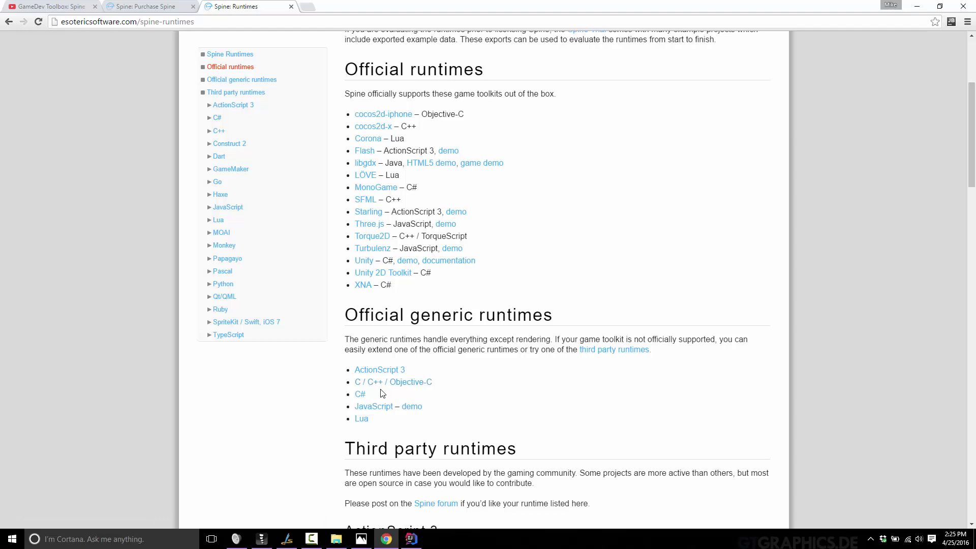
# - Examine the official generic and third-party runtimes listed on the Spine Runtimes page
pyautogui.scroll(-3, 437, 387)
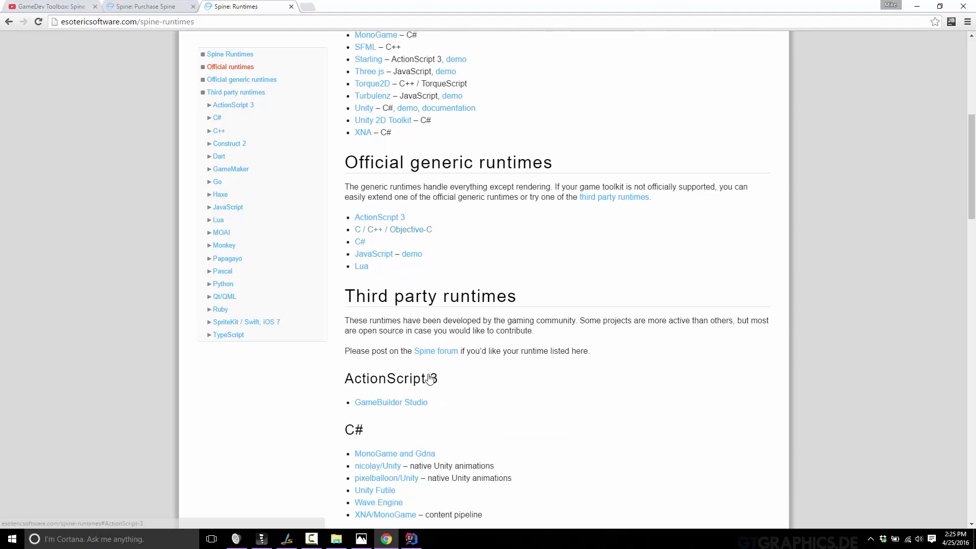
pyautogui.scroll(-3, 480, 348)
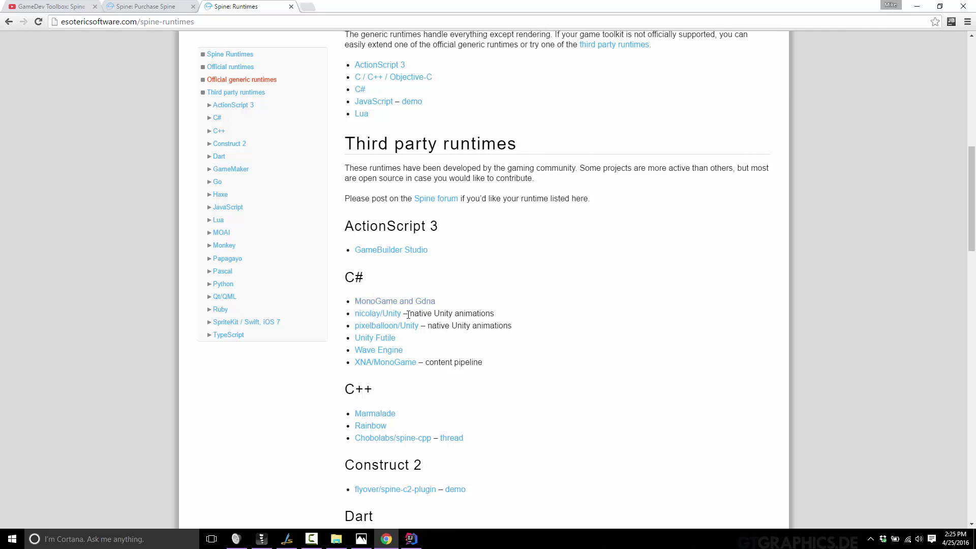
pyautogui.scroll(-1, 387, 350)
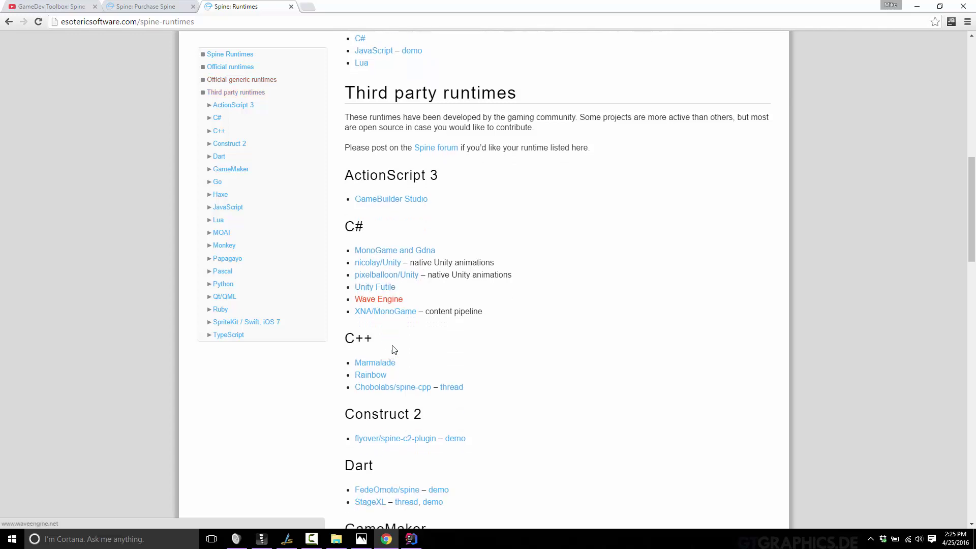
pyautogui.scroll(-4, 451, 307)
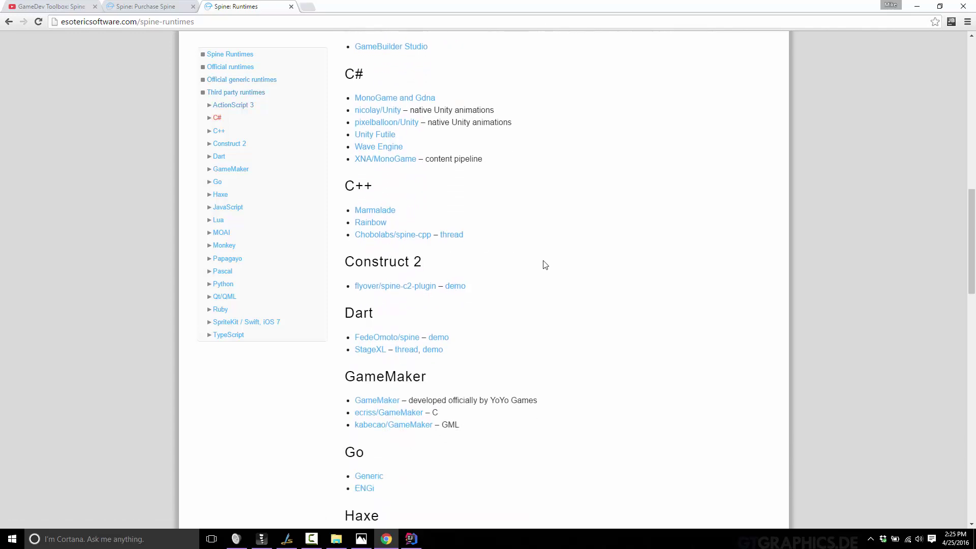
pyautogui.scroll(-2, 552, 283)
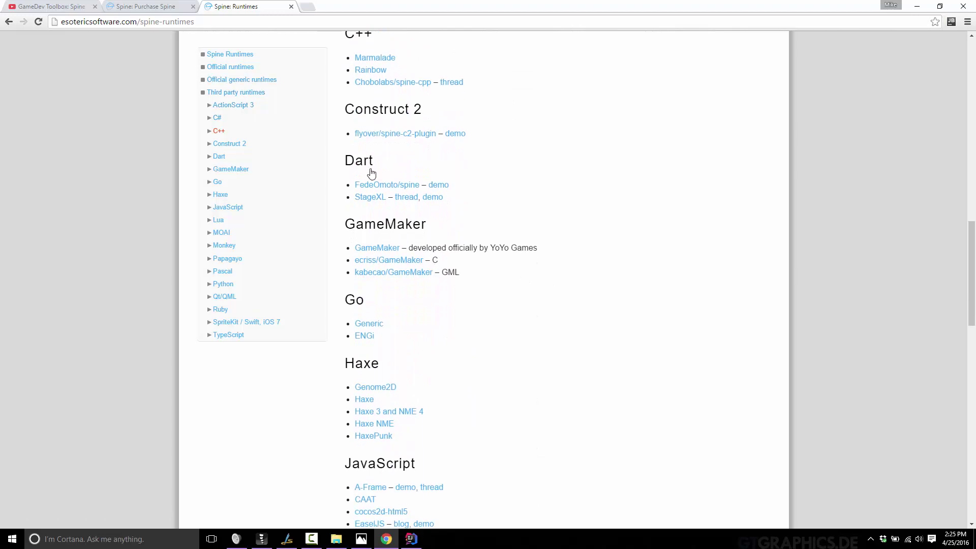
pyautogui.scroll(-1, 405, 333)
pyautogui.scroll(-8, 405, 334)
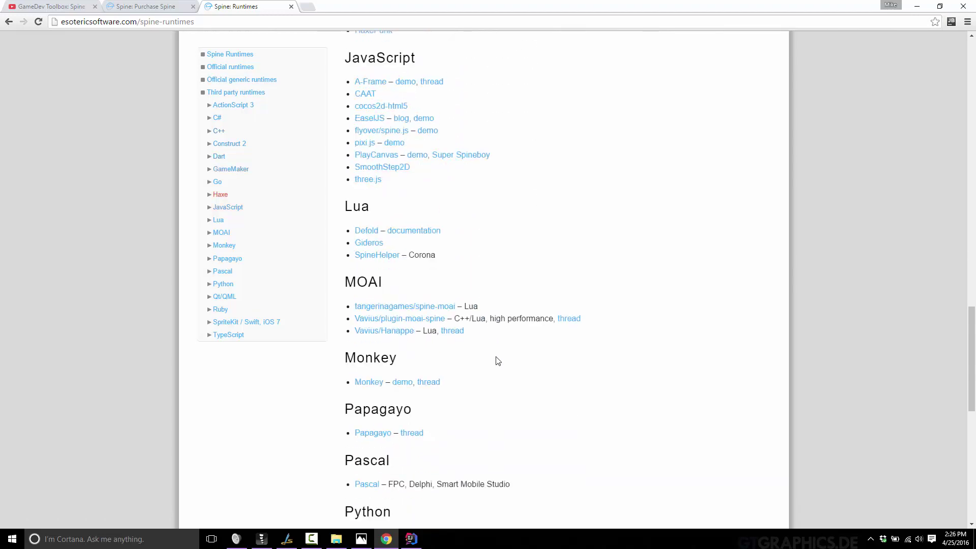
pyautogui.scroll(-1, 403, 334)
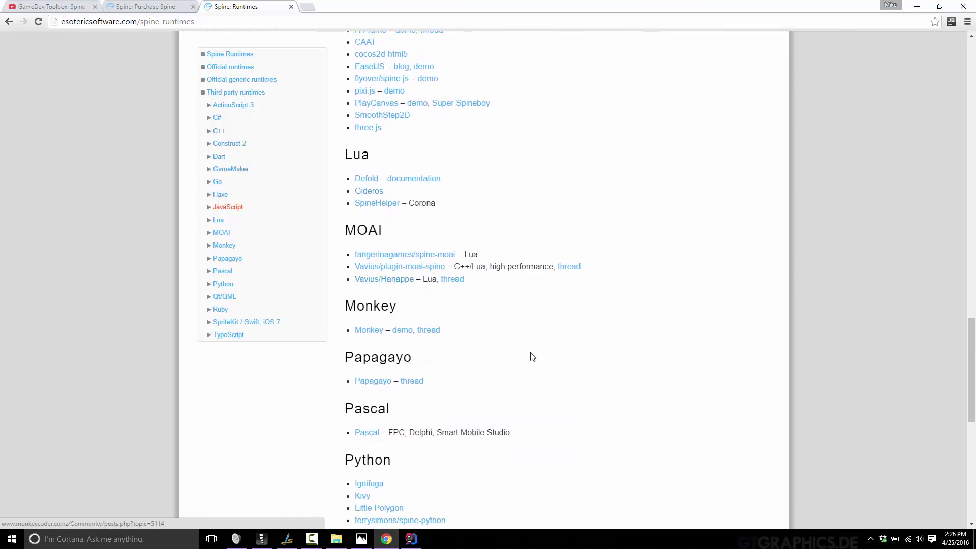
pyautogui.scroll(-5, 487, 402)
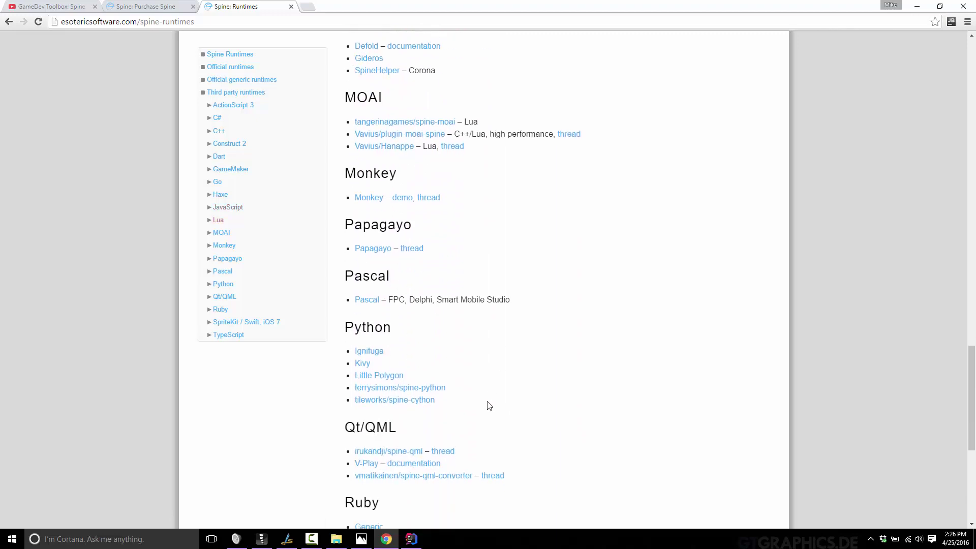
pyautogui.scroll(-2, 489, 400)
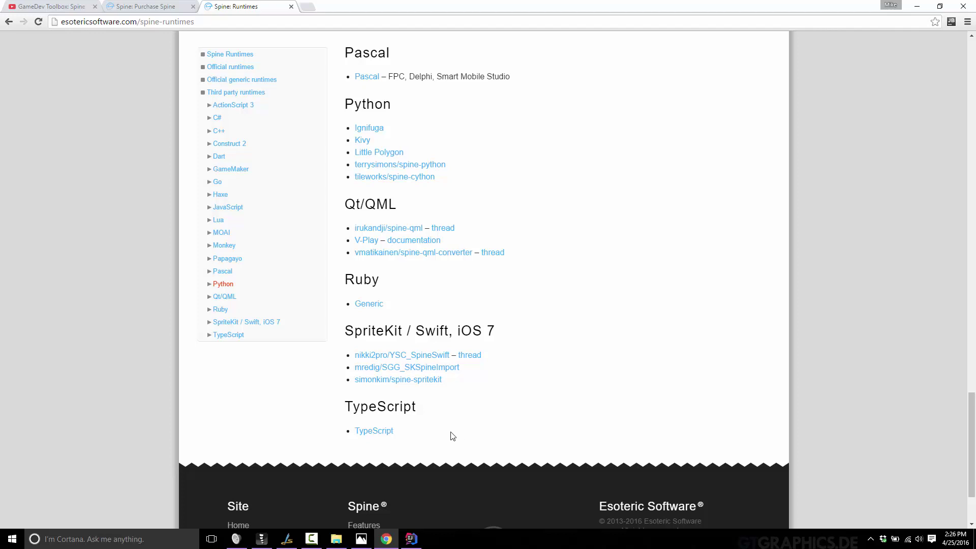
# - Switch to Spine and open the recent project Gunman
pyautogui.click(262, 543)
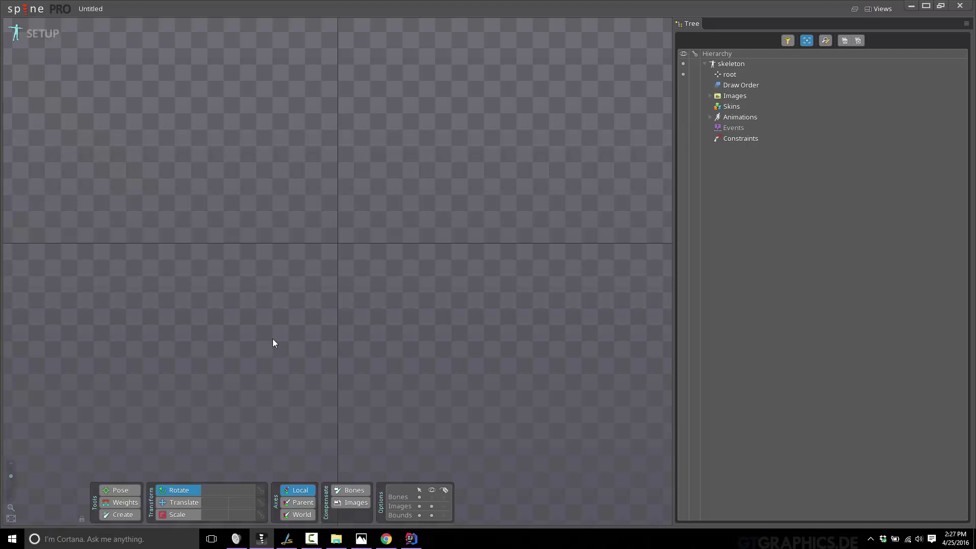
pyautogui.click(28, 9)
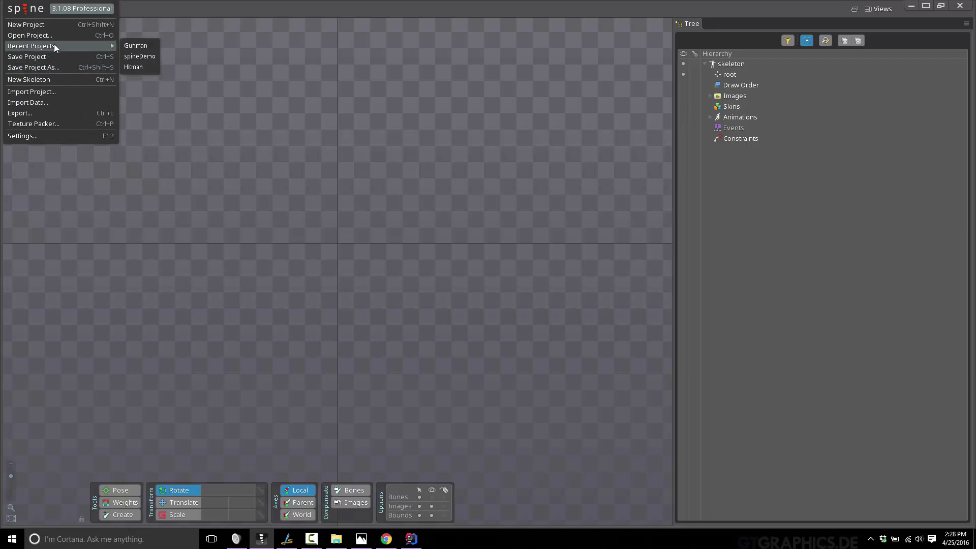
pyautogui.moveTo(102, 44)
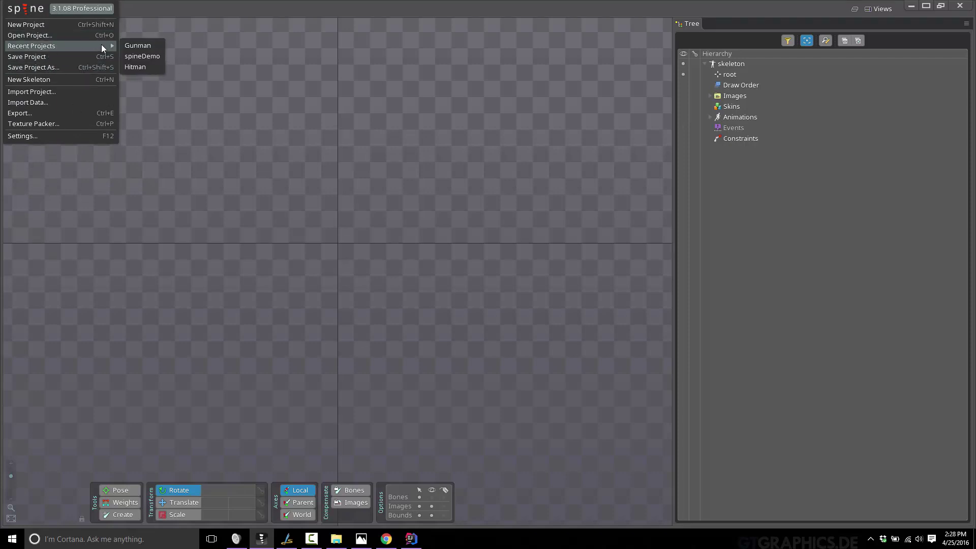
pyautogui.click(135, 46)
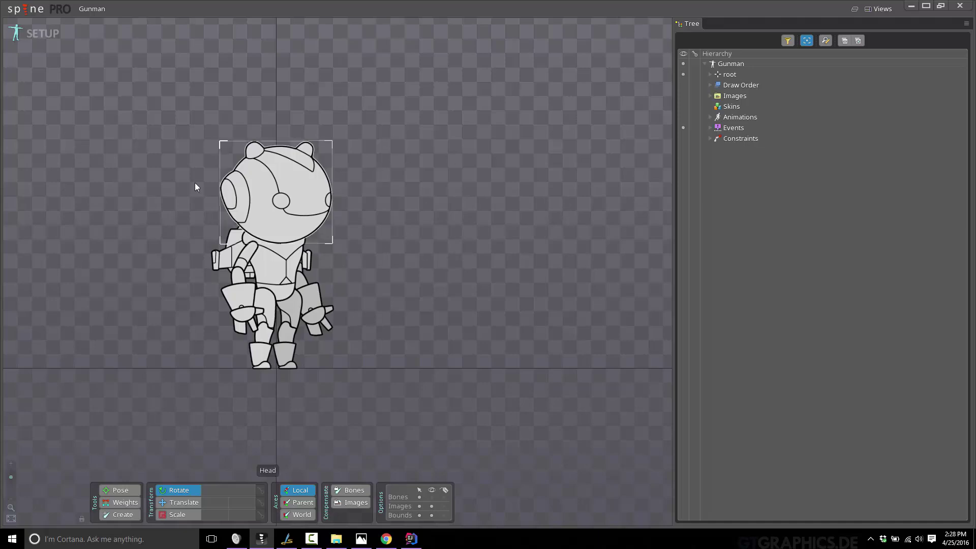
pyautogui.moveTo(487, 145); pyautogui.dragTo(523, 118)
pyautogui.scroll(5, 466, 254)
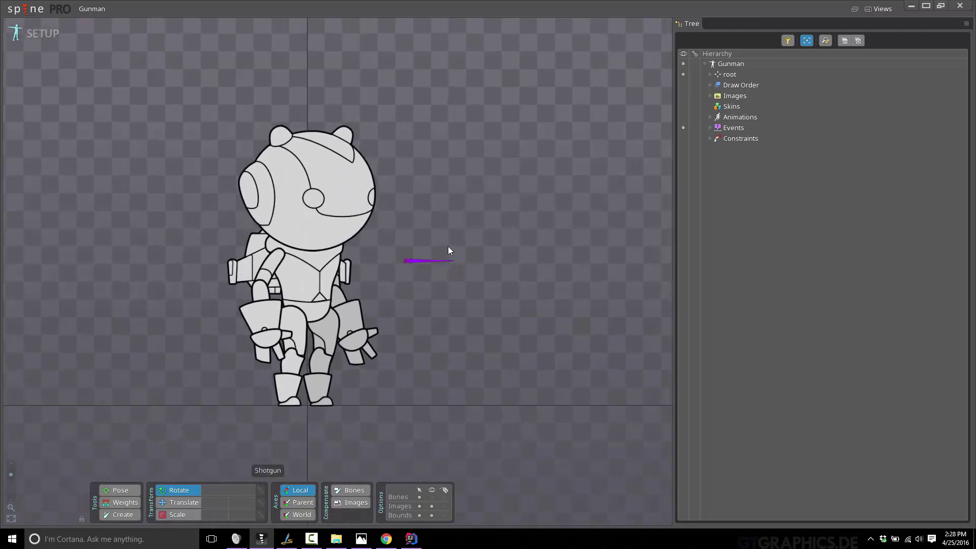
pyautogui.scroll(-4, 435, 202)
pyautogui.scroll(4, 435, 200)
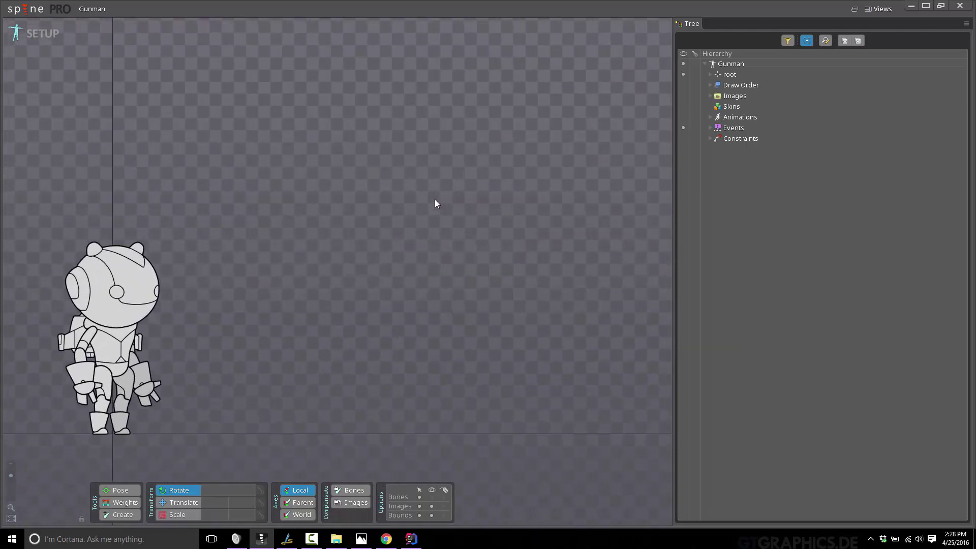
pyautogui.scroll(-2, 363, 211)
# - Hide the docked Tree view to enlarge the workspace, and restore it
pyautogui.click(876, 11)
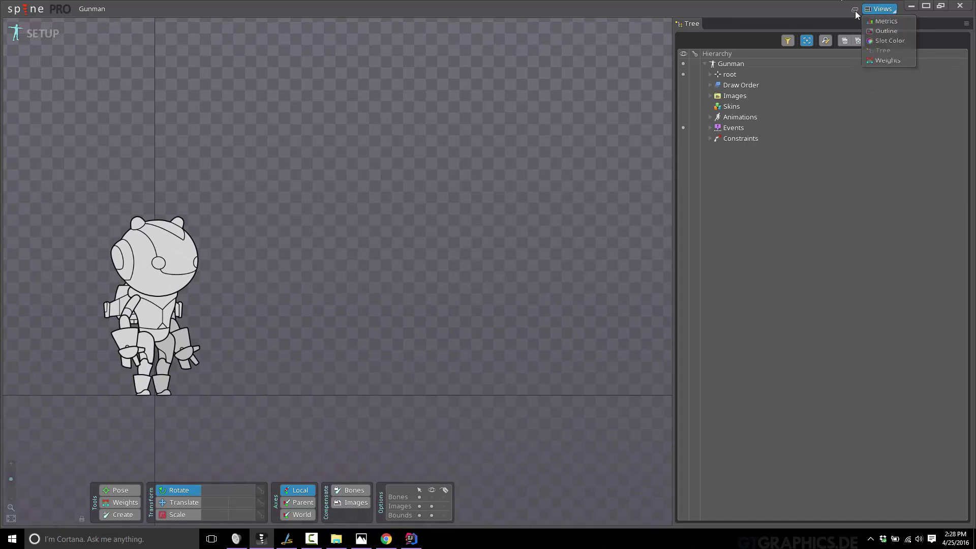
pyautogui.click(854, 10)
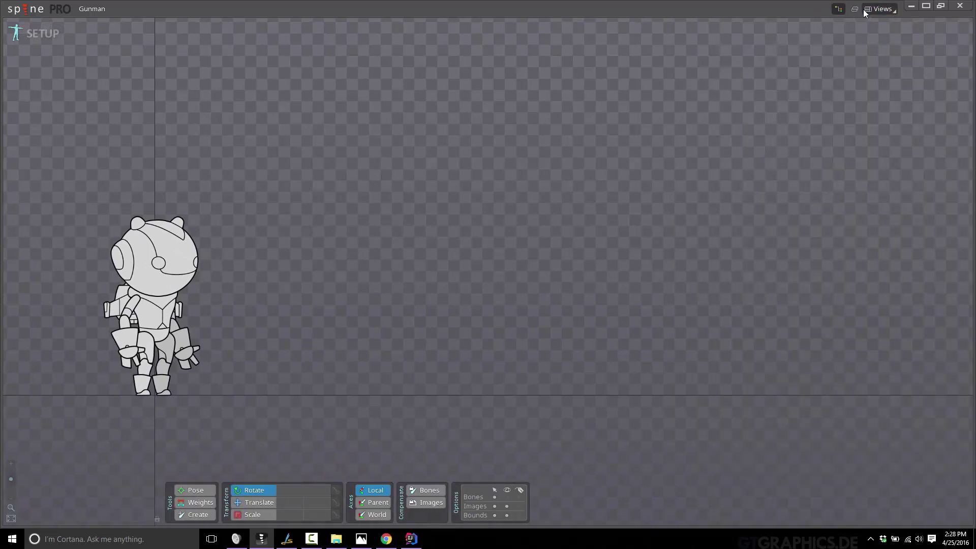
pyautogui.click(856, 10)
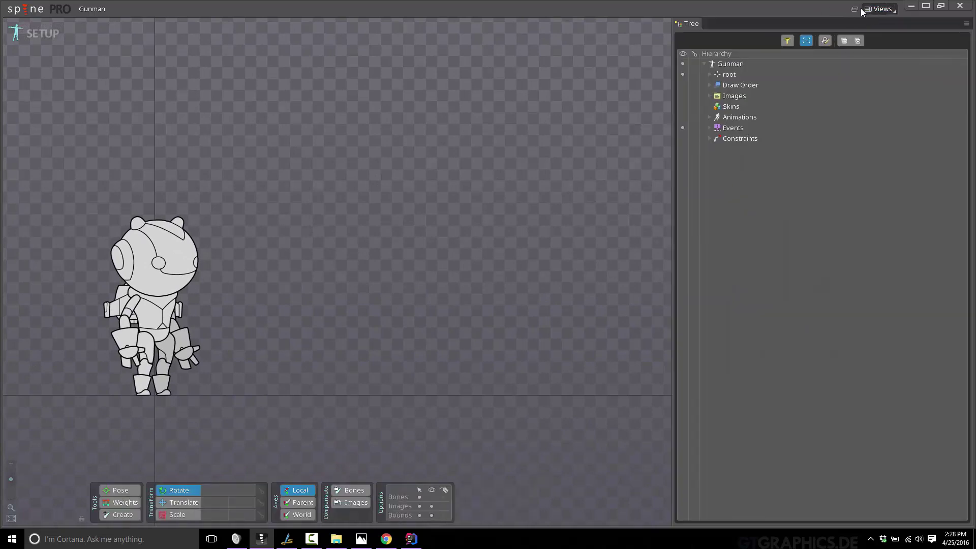
pyautogui.click(855, 10)
pyautogui.click(856, 11)
pyautogui.click(856, 10)
# - Add the Weights, Outline, Metrics and Slot Color views to the workspace
pyautogui.click(879, 9)
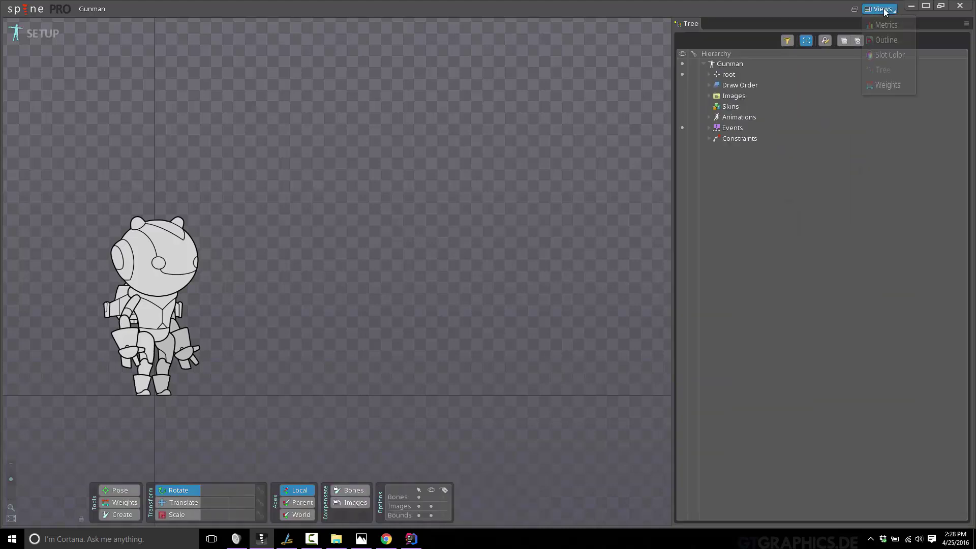
pyautogui.click(886, 65)
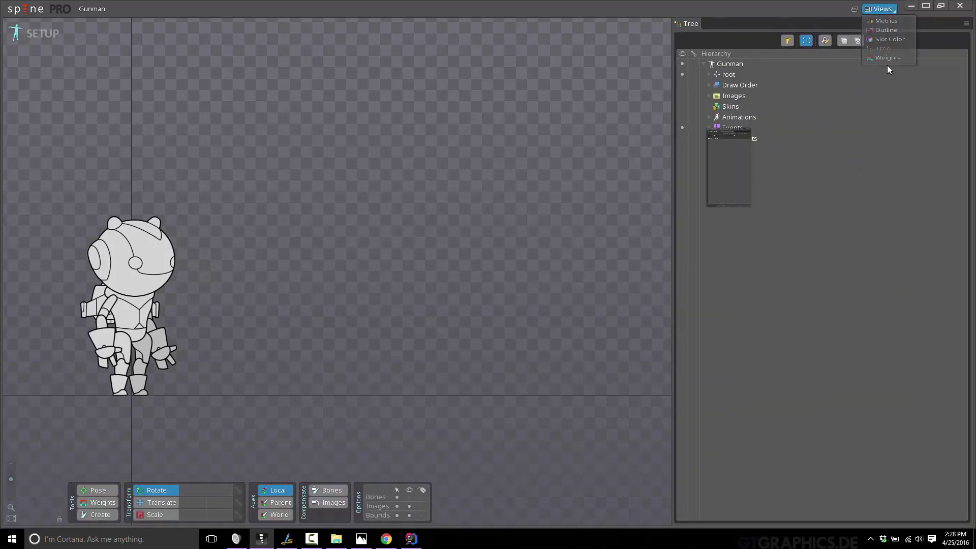
pyautogui.click(882, 10)
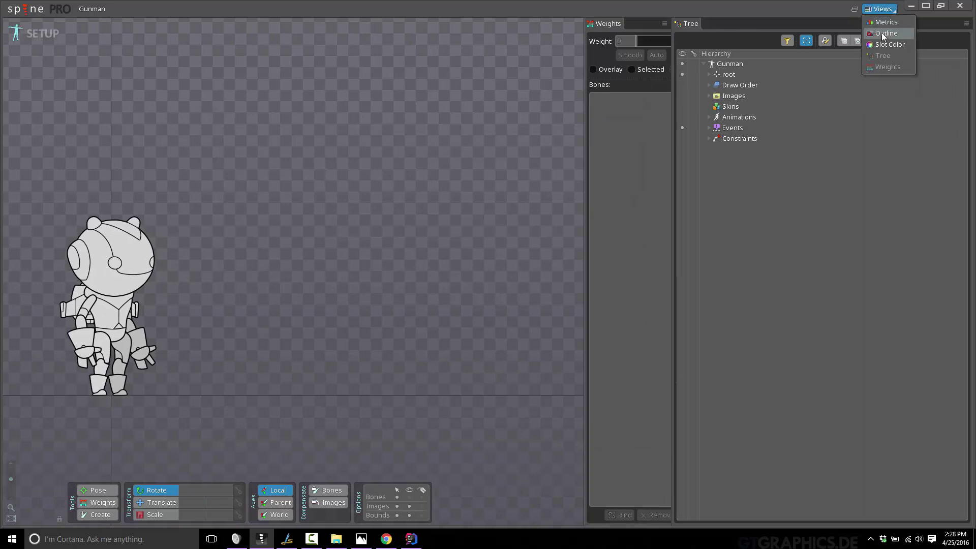
pyautogui.click(885, 33)
pyautogui.click(881, 9)
pyautogui.click(888, 22)
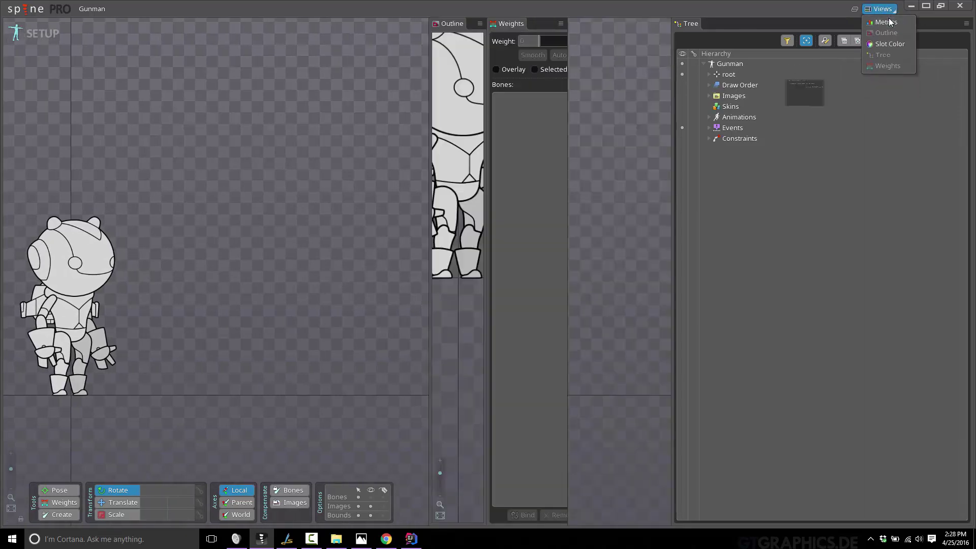
pyautogui.click(885, 9)
pyautogui.click(886, 45)
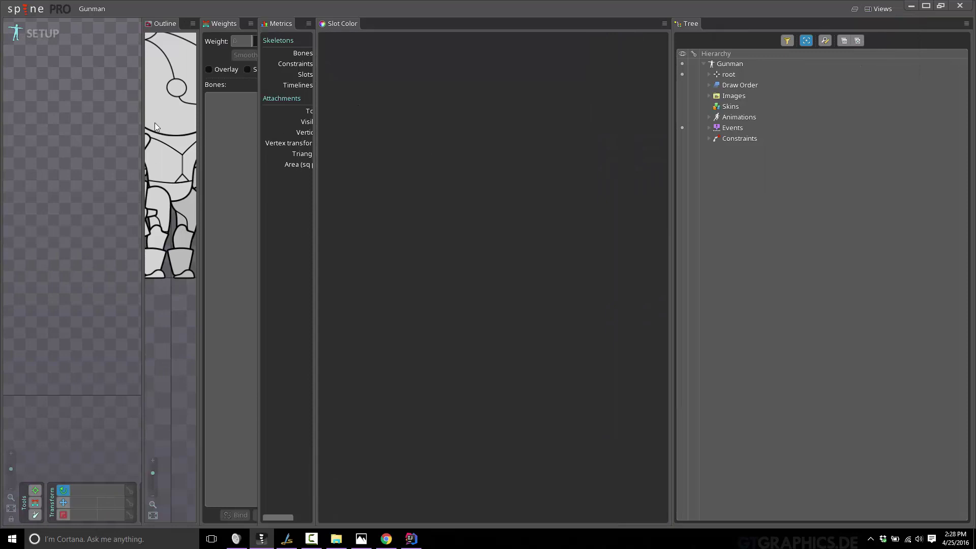
# - Close the Outline, Weights, Metrics and Slot Color views, leaving only the Tree view docked
pyautogui.click(192, 24)
pyautogui.click(163, 48)
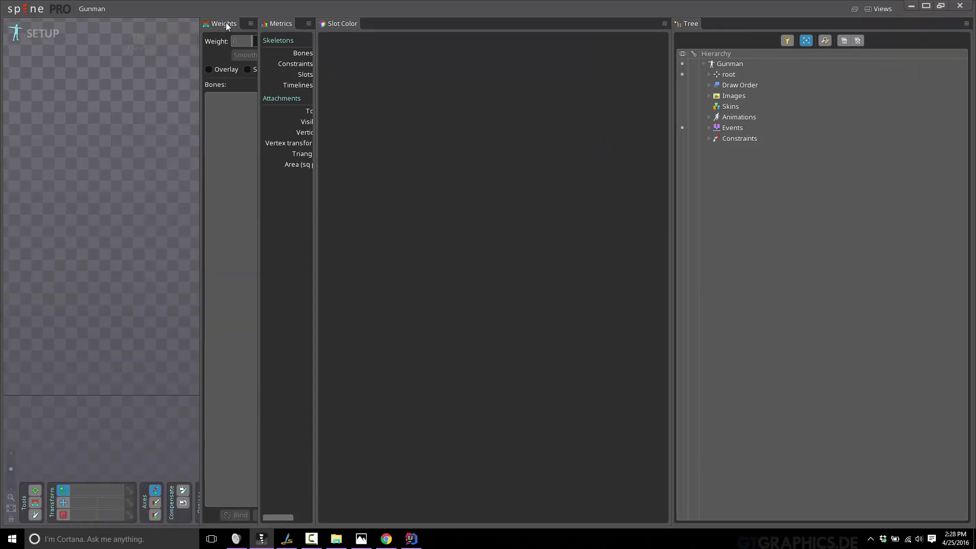
pyautogui.click(251, 23)
pyautogui.click(212, 51)
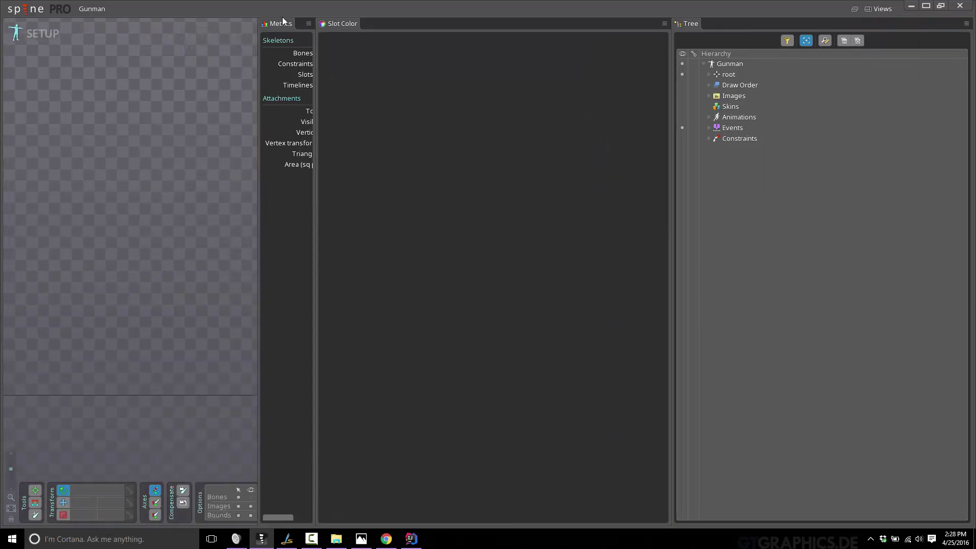
pyautogui.click(309, 23)
pyautogui.click(251, 47)
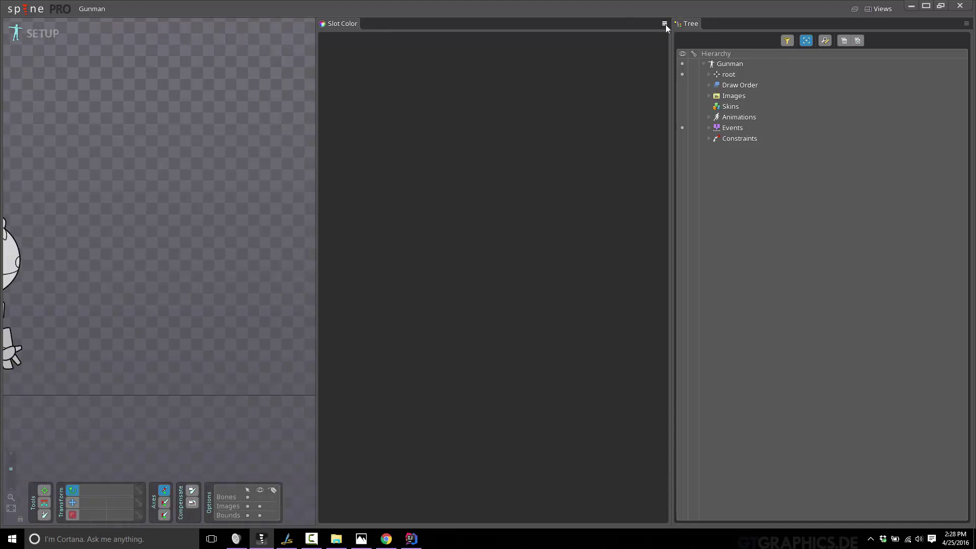
pyautogui.click(666, 23)
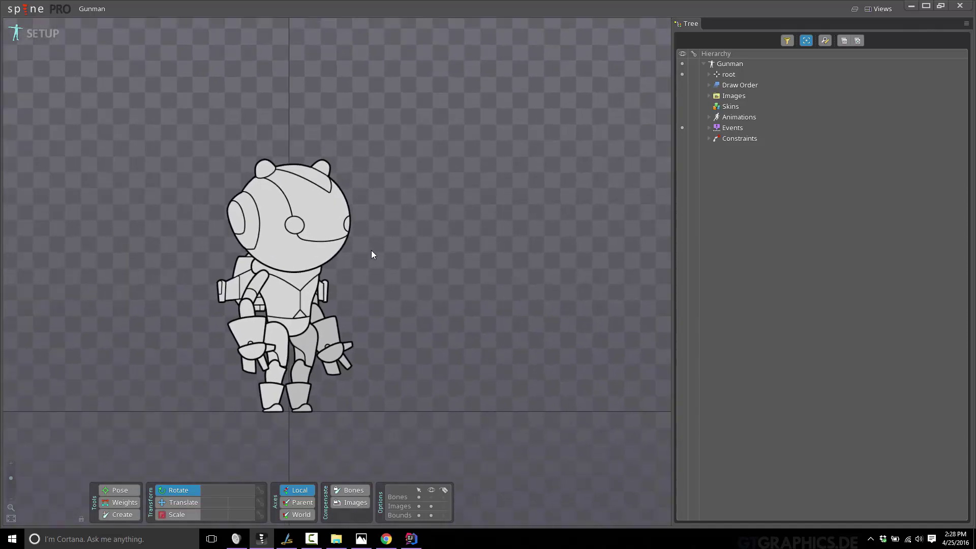
# - Select the four bones at and in front of the character's head together and activate the Translate tool
pyautogui.scroll(-3, 333, 236)
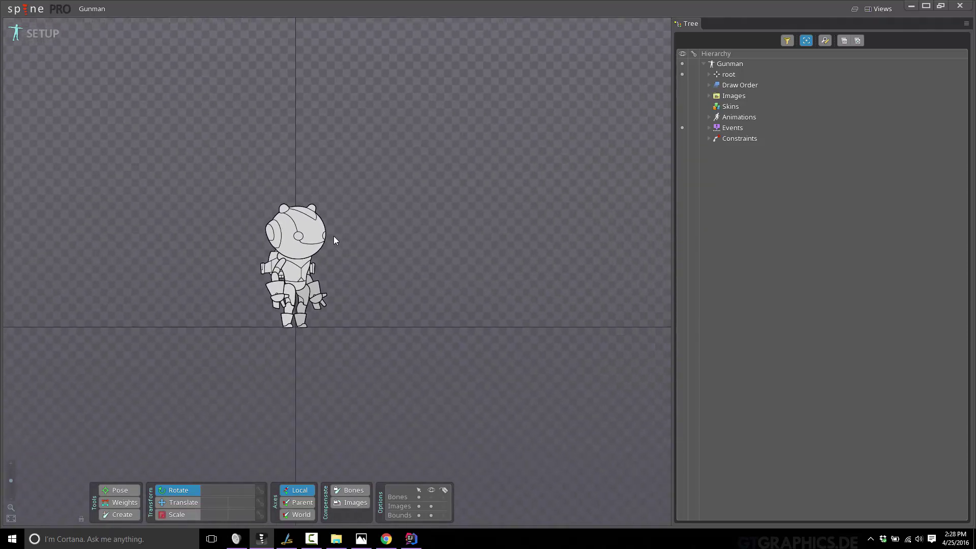
pyautogui.scroll(1, 336, 246)
pyautogui.scroll(-1, 344, 182)
pyautogui.scroll(2, 339, 316)
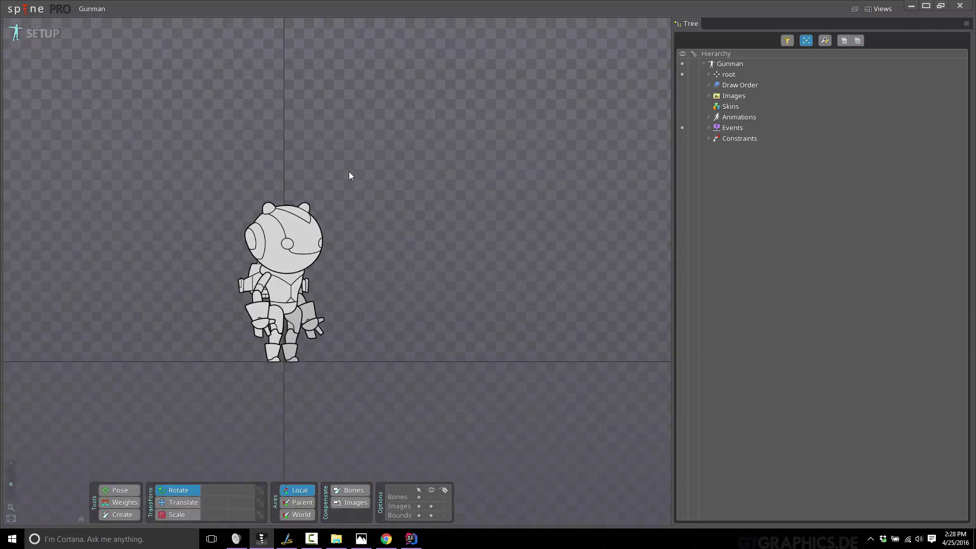
pyautogui.scroll(-1, 346, 248)
pyautogui.moveTo(335, 276); pyautogui.dragTo(453, 206)
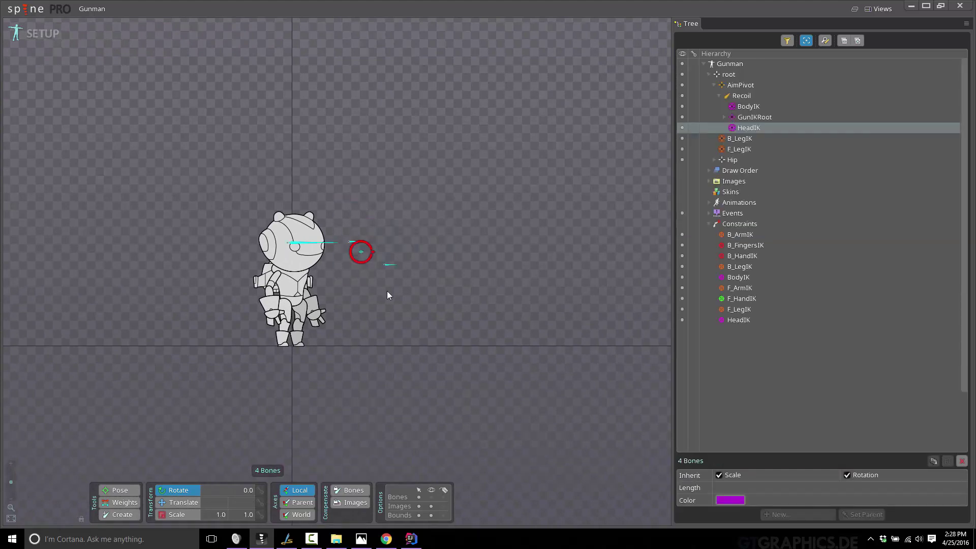
pyautogui.press('v')
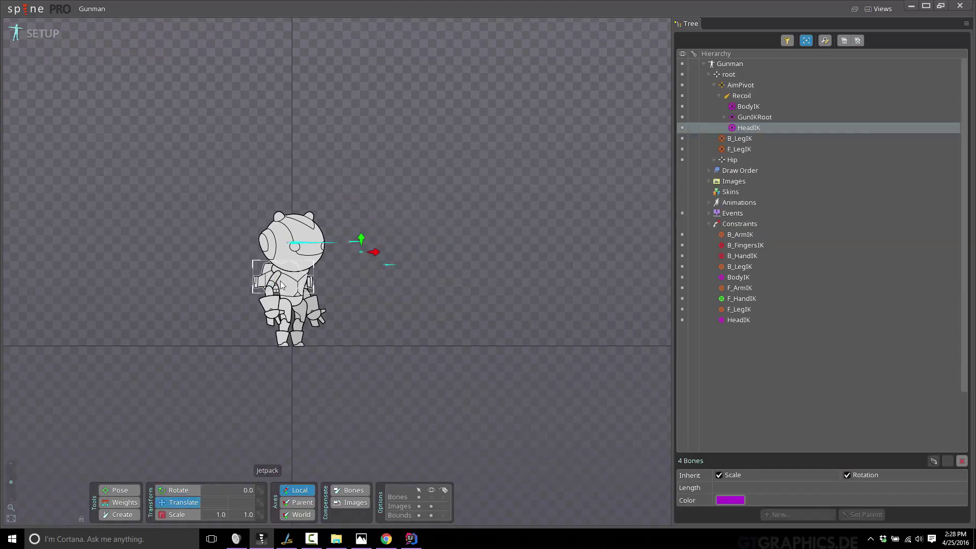
pyautogui.scroll(3, 215, 247)
pyautogui.scroll(1, 351, 289)
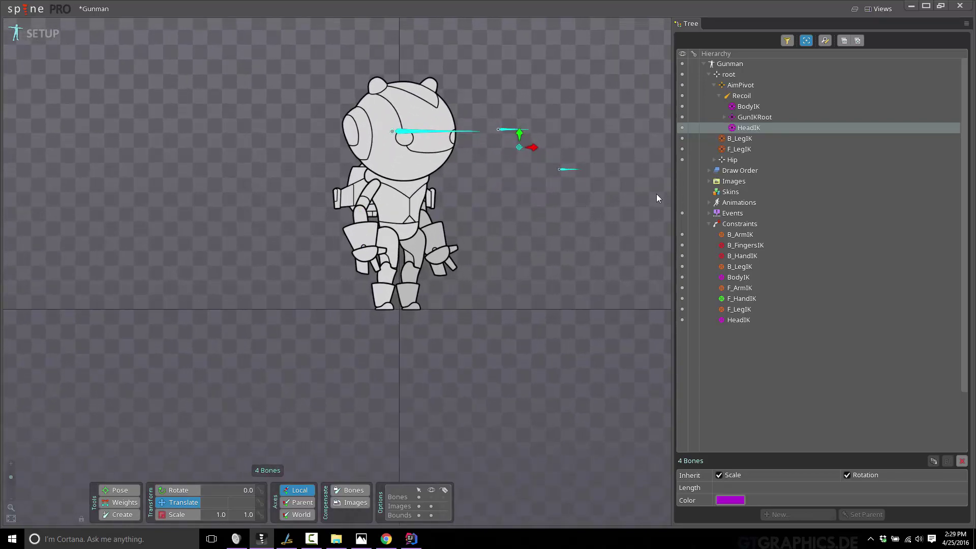
# - Reopen the Gunman project from the recent projects
pyautogui.click(29, 9)
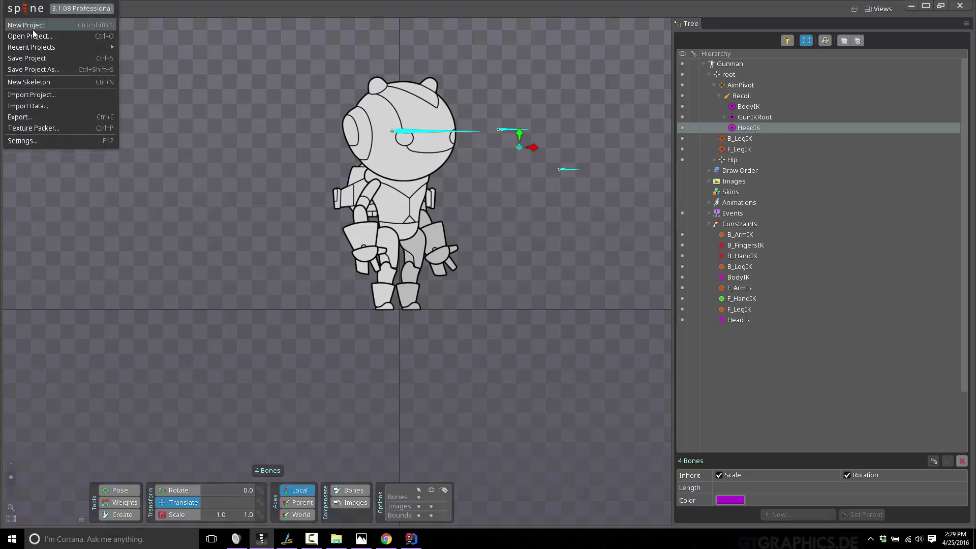
pyautogui.moveTo(78, 44)
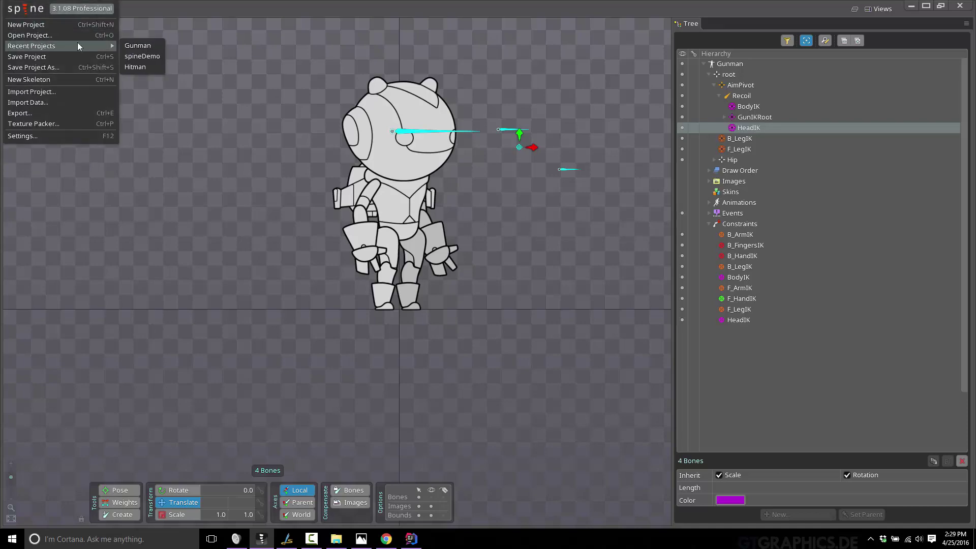
pyautogui.click(138, 44)
pyautogui.click(293, 285)
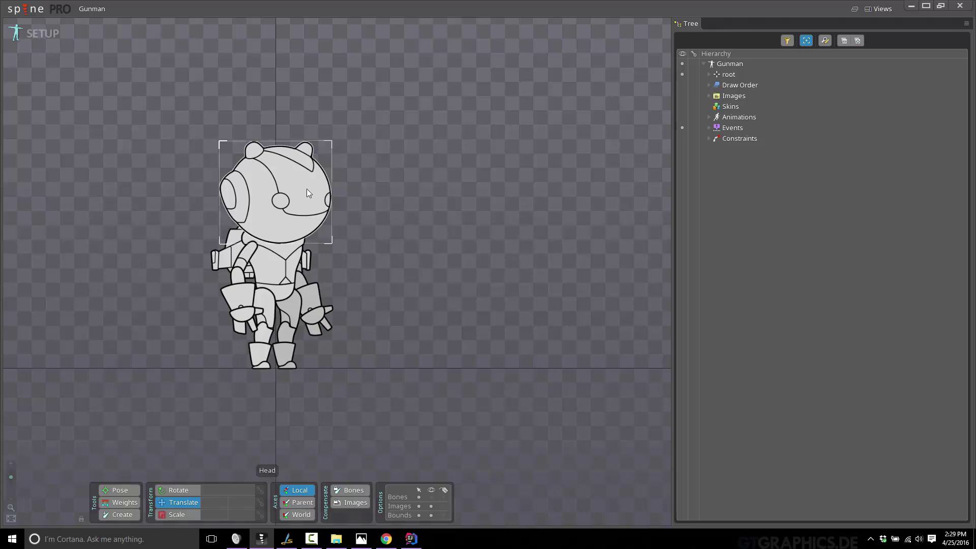
# - Select the Jetpack image, move the B_Arm image away in front of the character, and return it beside the torso at about X 3.4
pyautogui.click(228, 250)
pyautogui.click(228, 250)
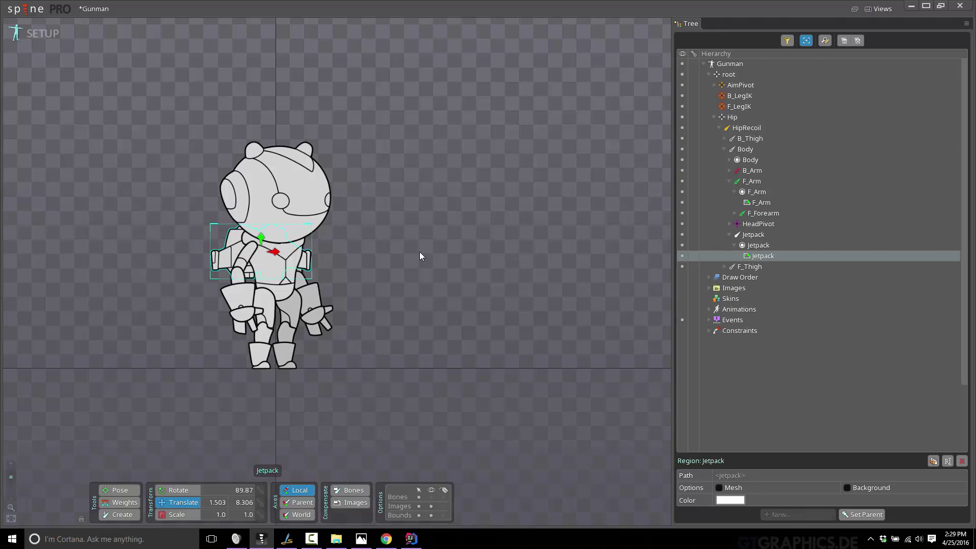
pyautogui.click(292, 258)
pyautogui.moveTo(296, 260); pyautogui.dragTo(377, 274)
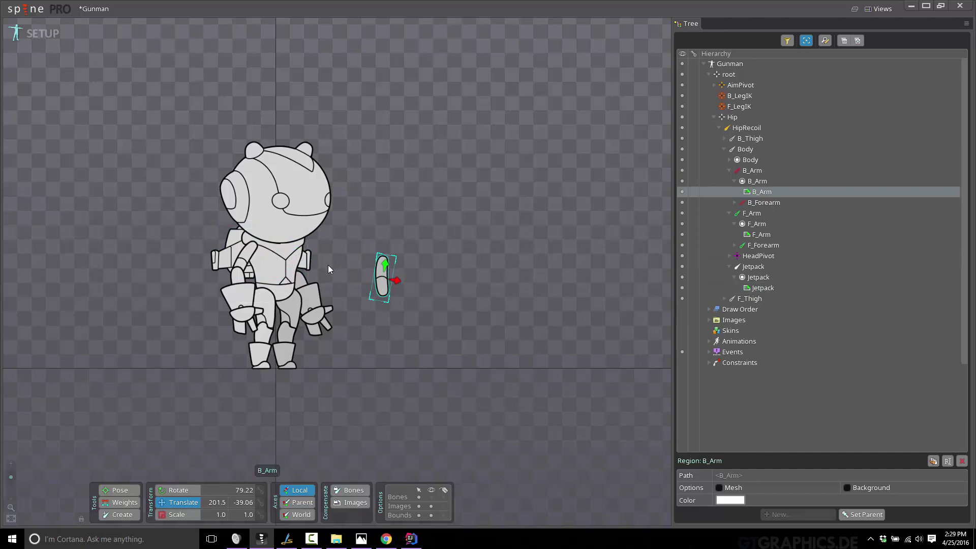
pyautogui.moveTo(396, 282); pyautogui.dragTo(306, 279)
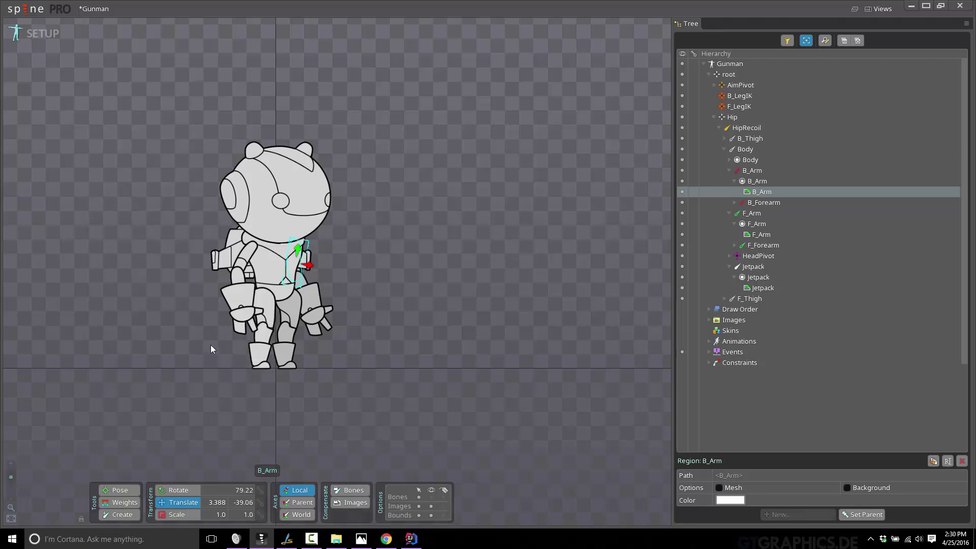
# - Switch to Animate mode and shrink the Dopesheet to reveal the whole character, placing the timeline at frame 19
pyautogui.click(43, 34)
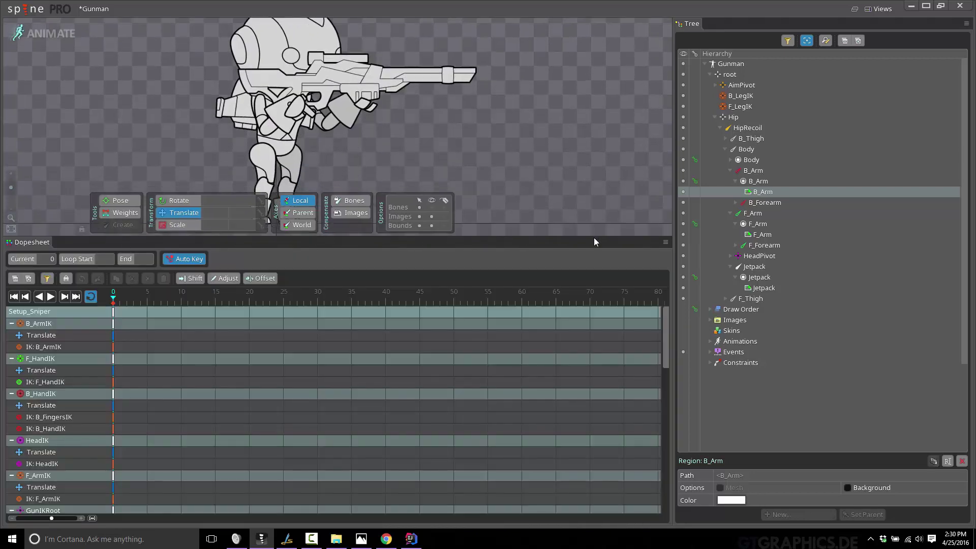
pyautogui.click(567, 235)
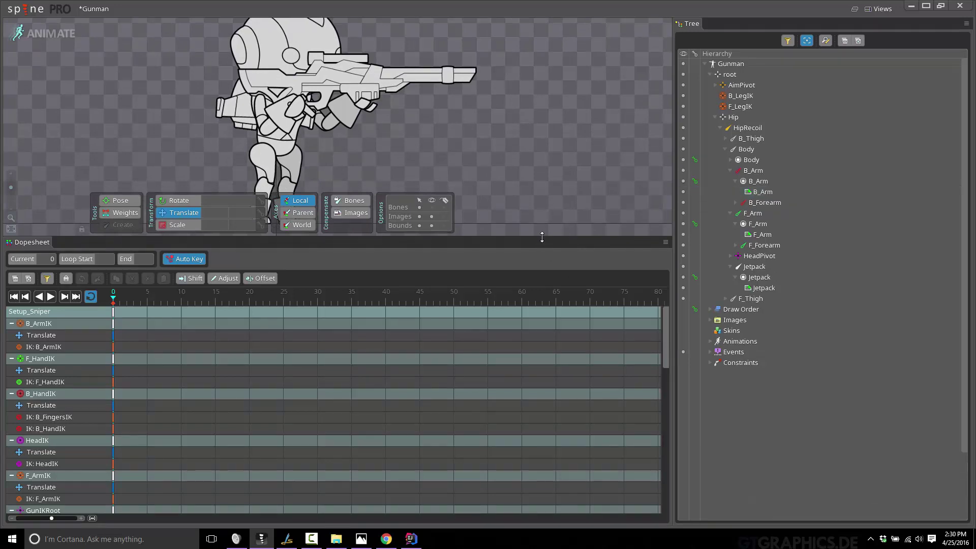
pyautogui.moveTo(542, 237); pyautogui.dragTo(541, 330)
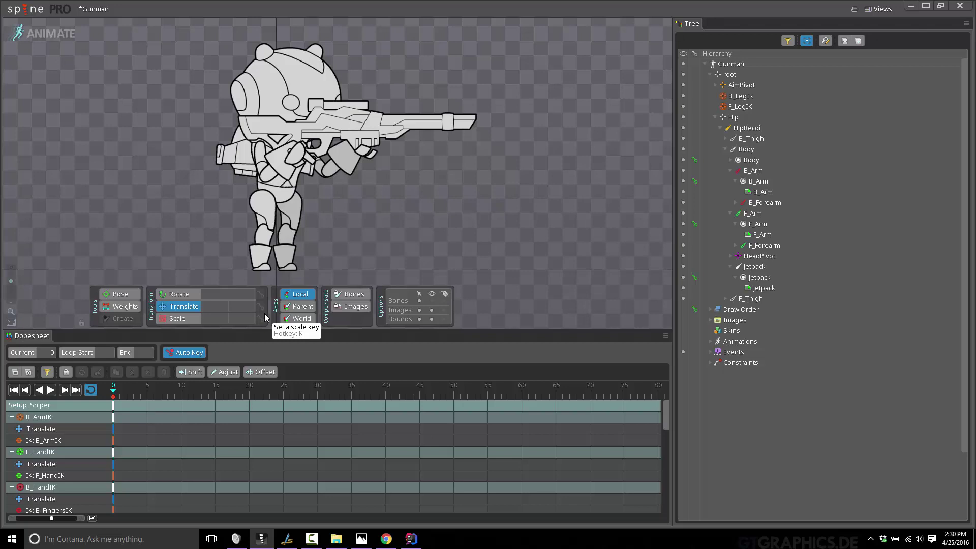
pyautogui.click(241, 432)
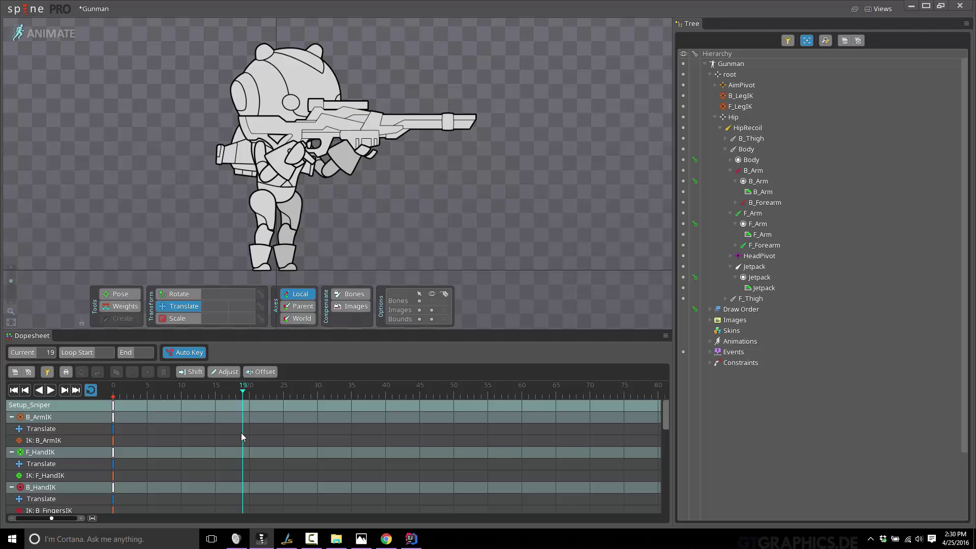
# - Expand the Animations list and examine the Gunman skeleton's root bone and its AimPivot branch in the hierarchy
pyautogui.click(709, 342)
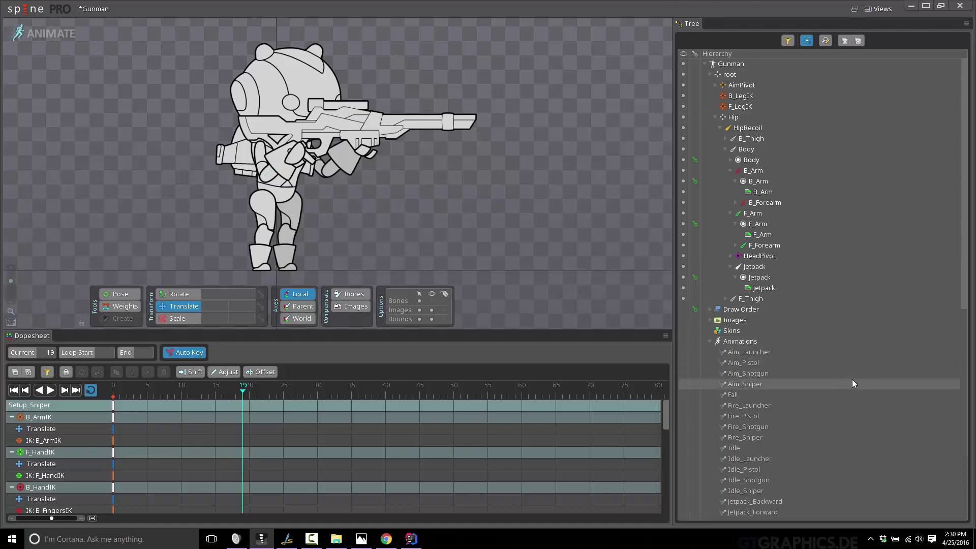
pyautogui.click(705, 64)
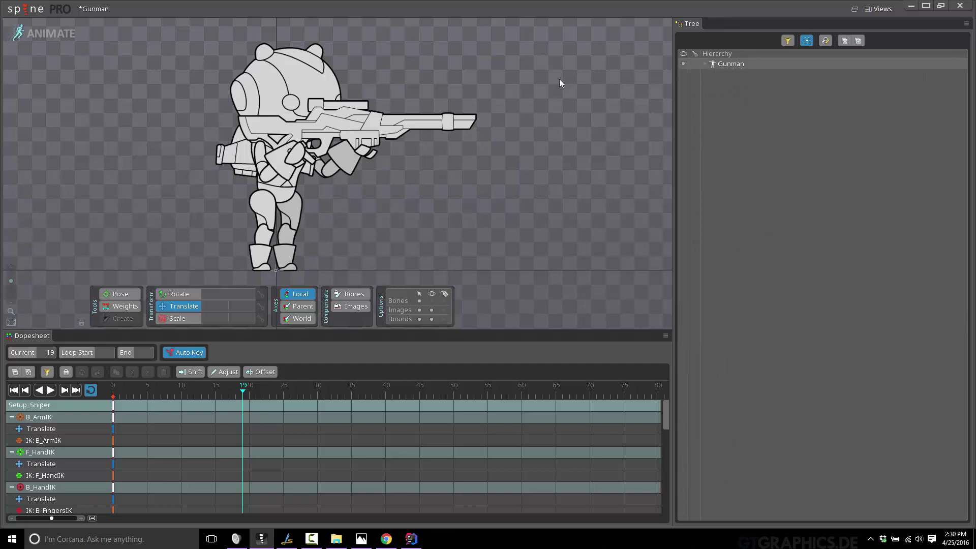
pyautogui.click(705, 64)
pyautogui.click(717, 76)
pyautogui.click(711, 75)
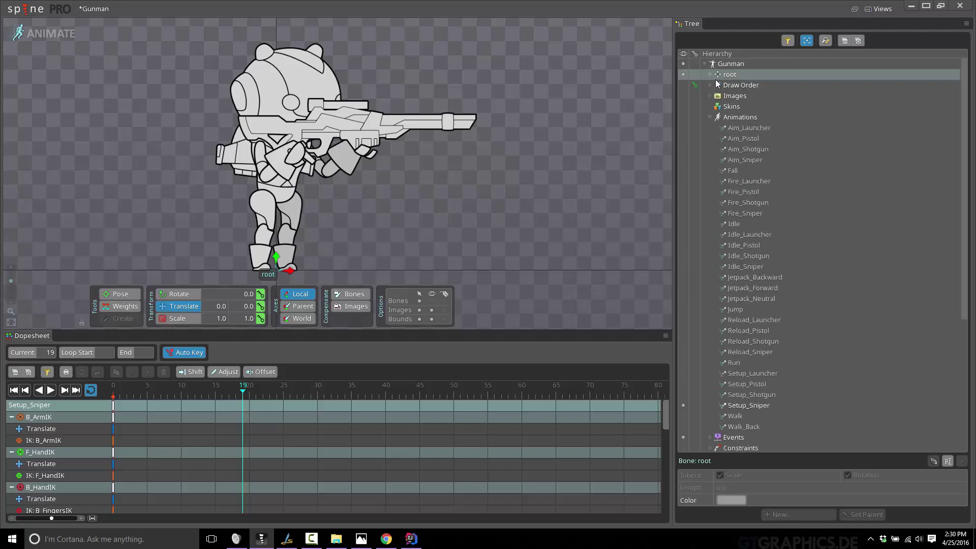
pyautogui.click(710, 74)
pyautogui.click(715, 85)
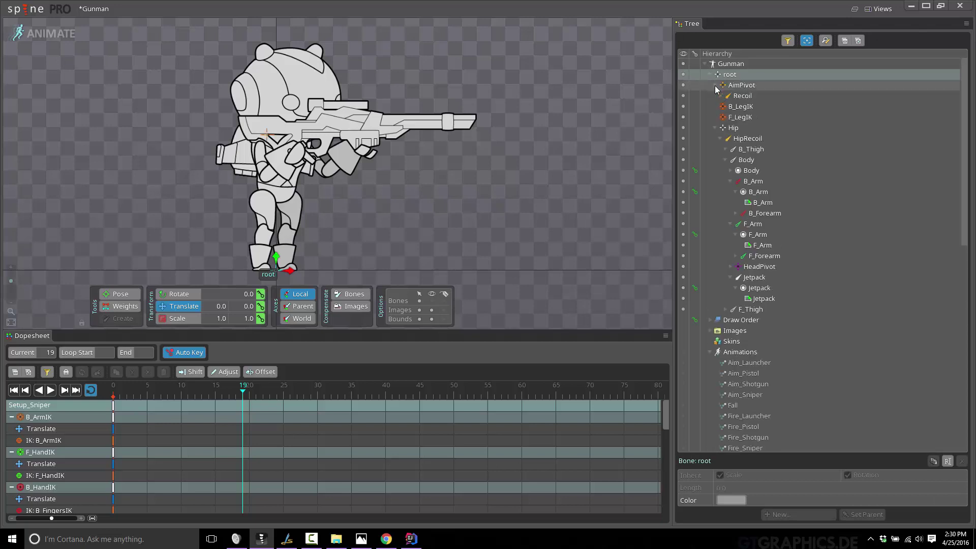
pyautogui.click(715, 84)
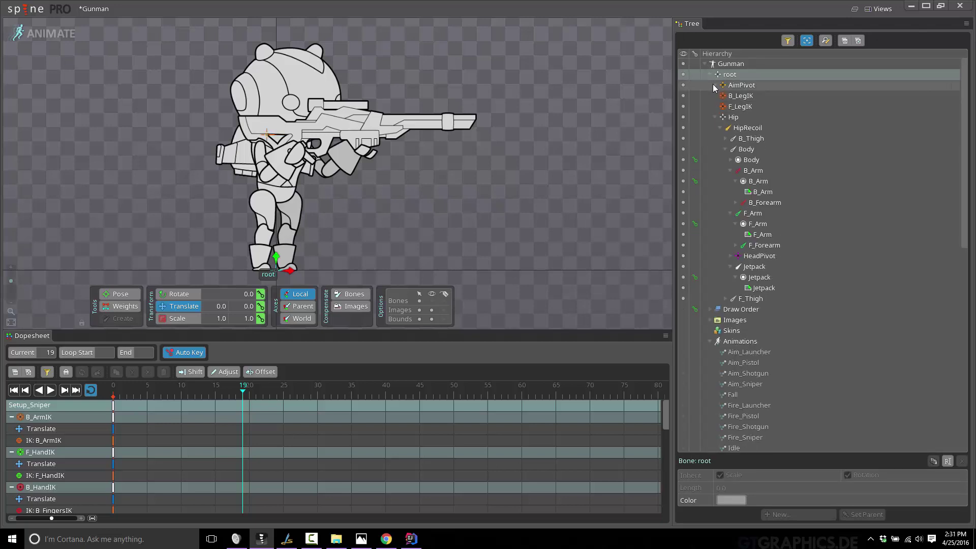
# - Examine the Hip and HipRecoil branches, collapse the Body bone's children and select the F_Thigh bone
pyautogui.click(714, 116)
pyautogui.click(714, 117)
pyautogui.click(715, 117)
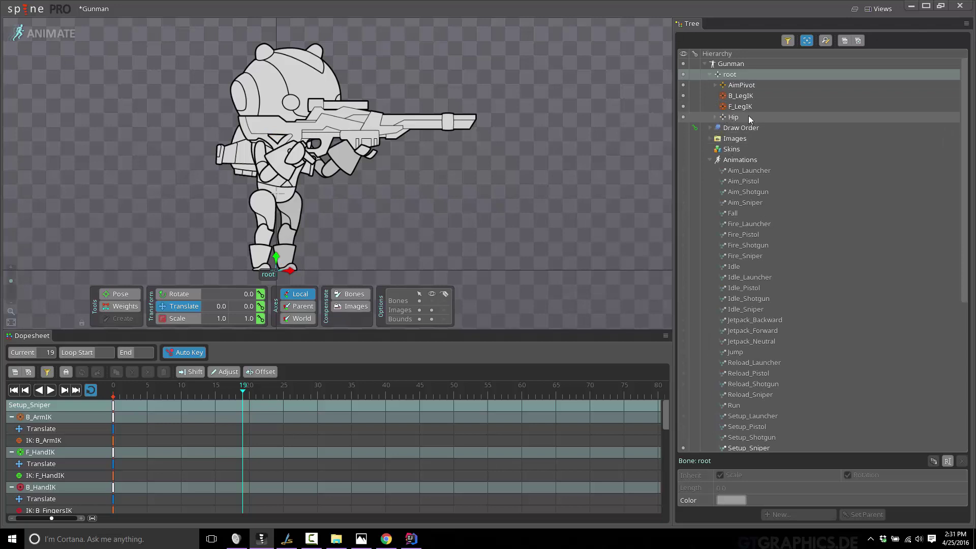
pyautogui.click(715, 117)
pyautogui.click(724, 128)
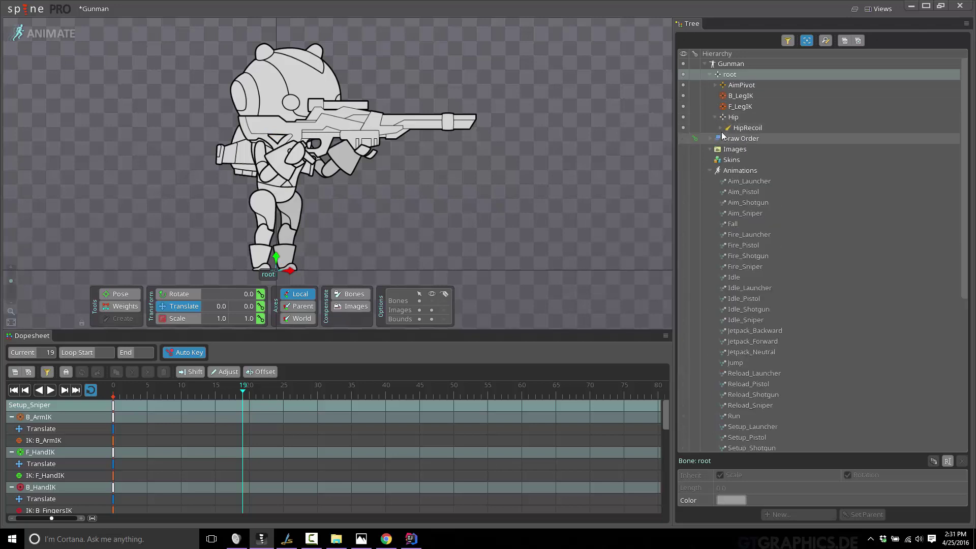
pyautogui.click(722, 128)
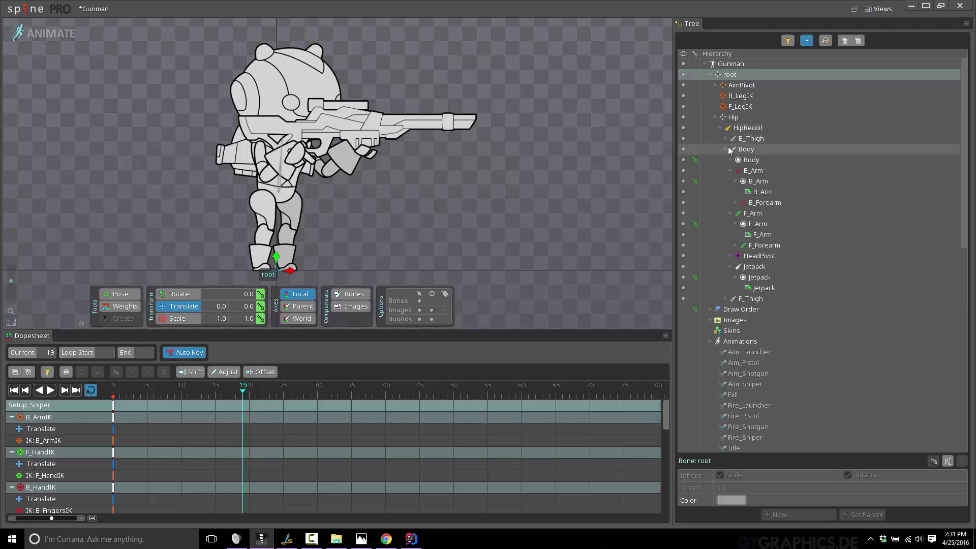
pyautogui.click(731, 140)
pyautogui.click(732, 150)
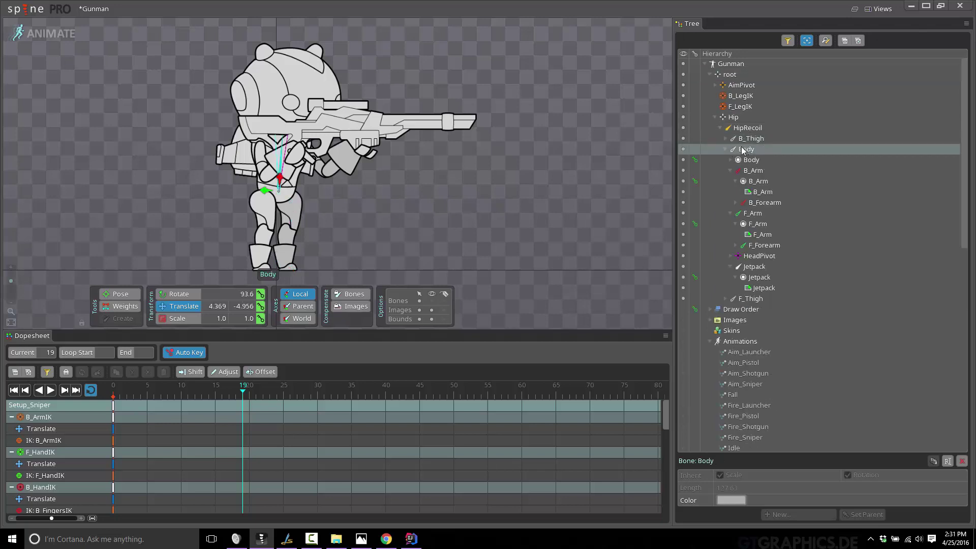
pyautogui.click(725, 149)
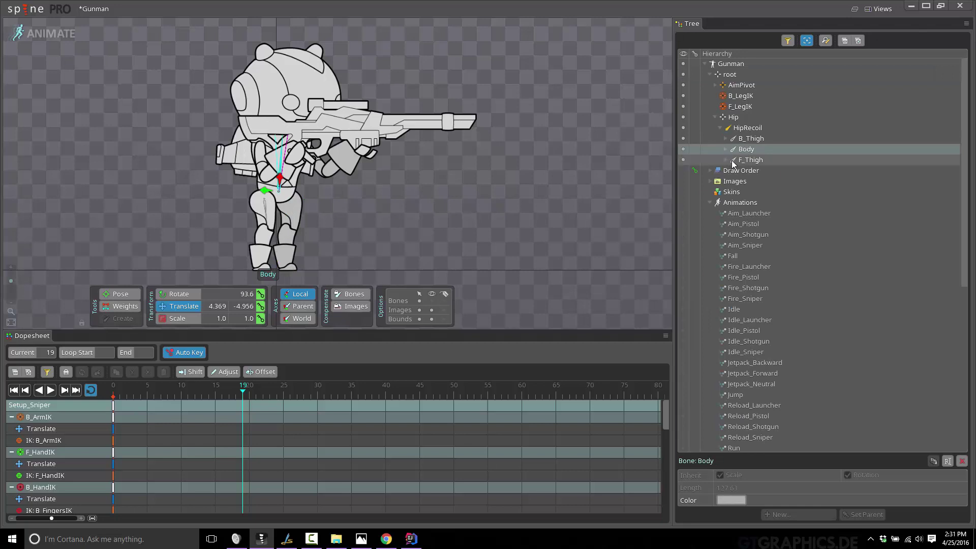
pyautogui.click(730, 160)
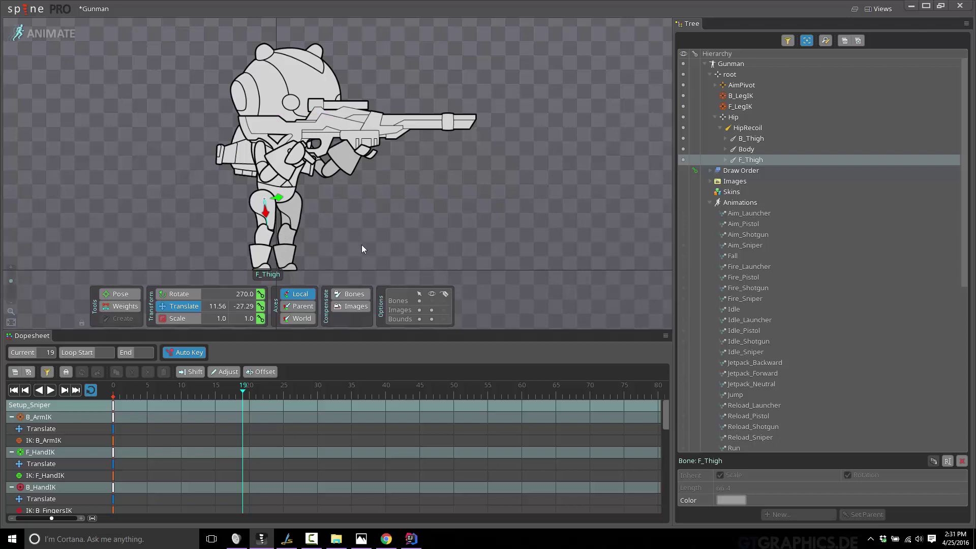
# - Review the Draw Order list, collapse it, and expand Images to select the F_Hand_1H image
pyautogui.click(710, 171)
pyautogui.click(710, 170)
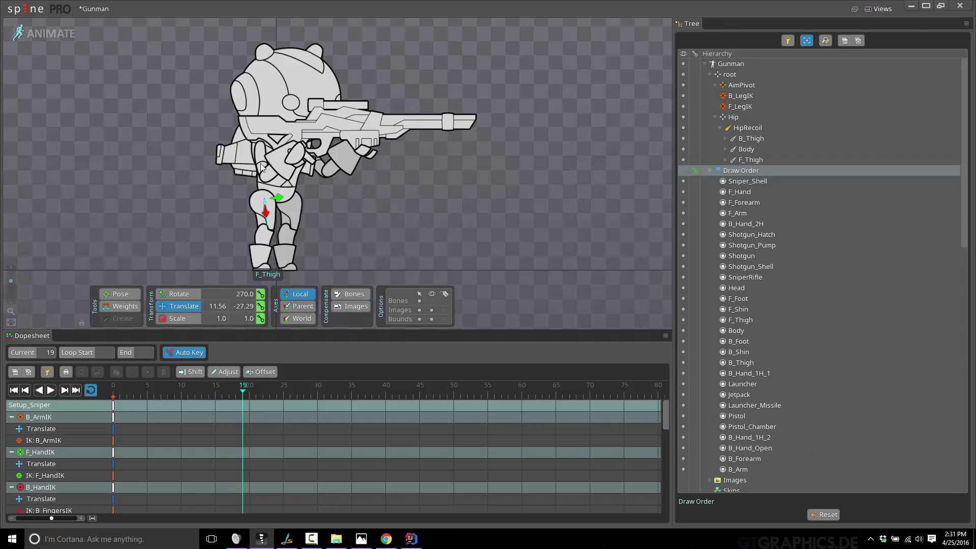
pyautogui.click(709, 171)
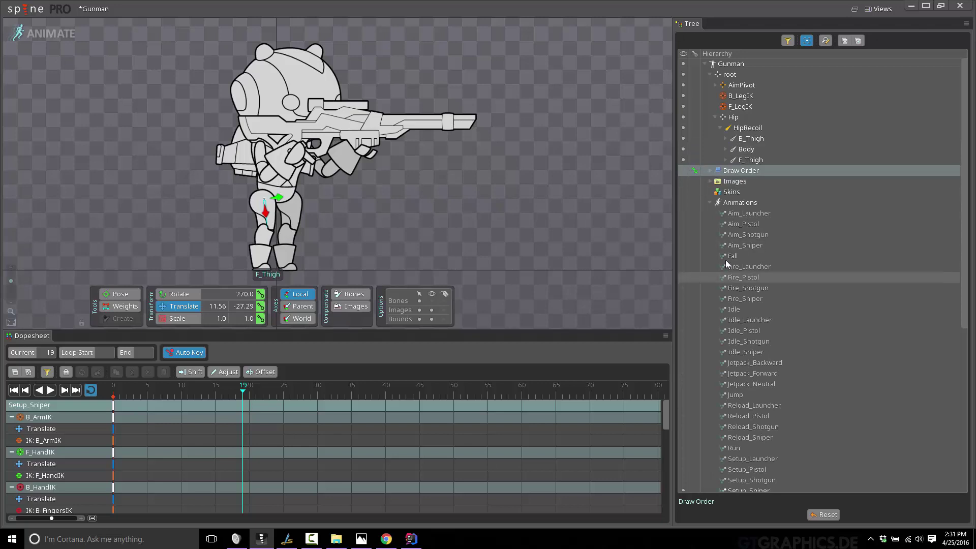
pyautogui.click(714, 183)
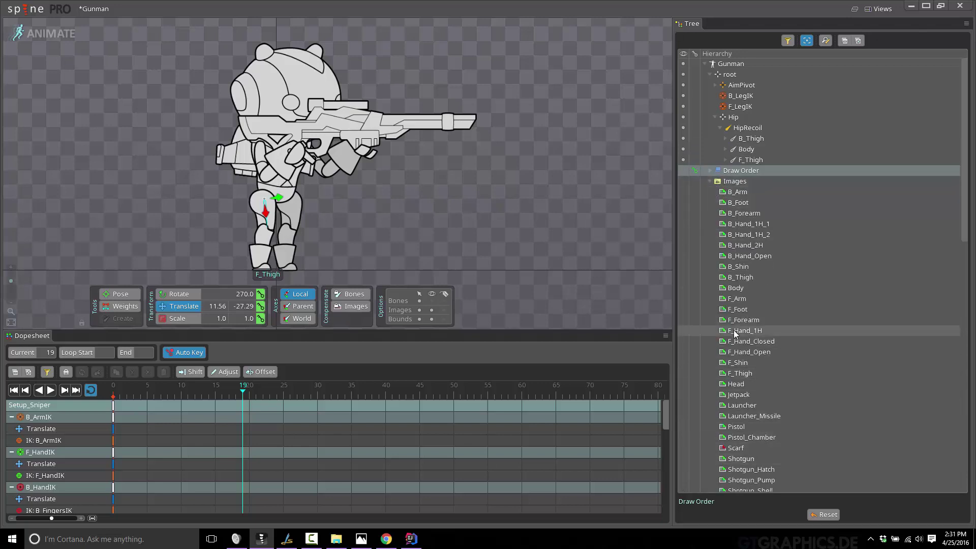
pyautogui.click(735, 331)
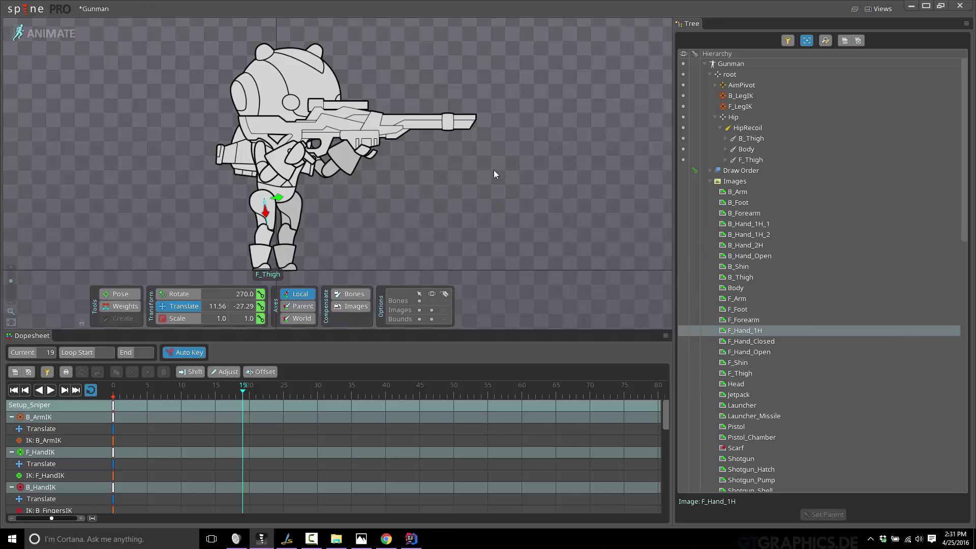
# - Make Run the active animation, play it and select its Sound event
pyautogui.scroll(-6, 784, 371)
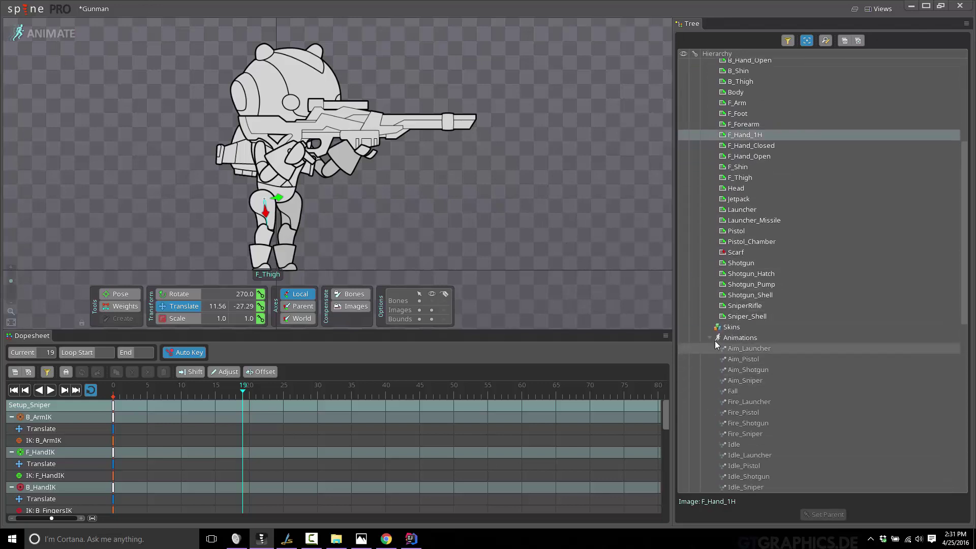
pyautogui.scroll(-9, 755, 339)
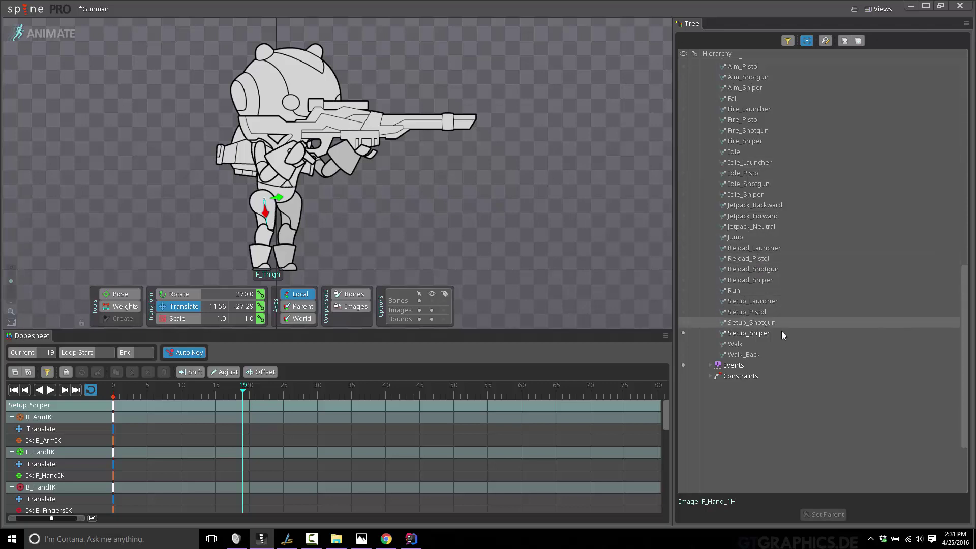
pyautogui.click(683, 289)
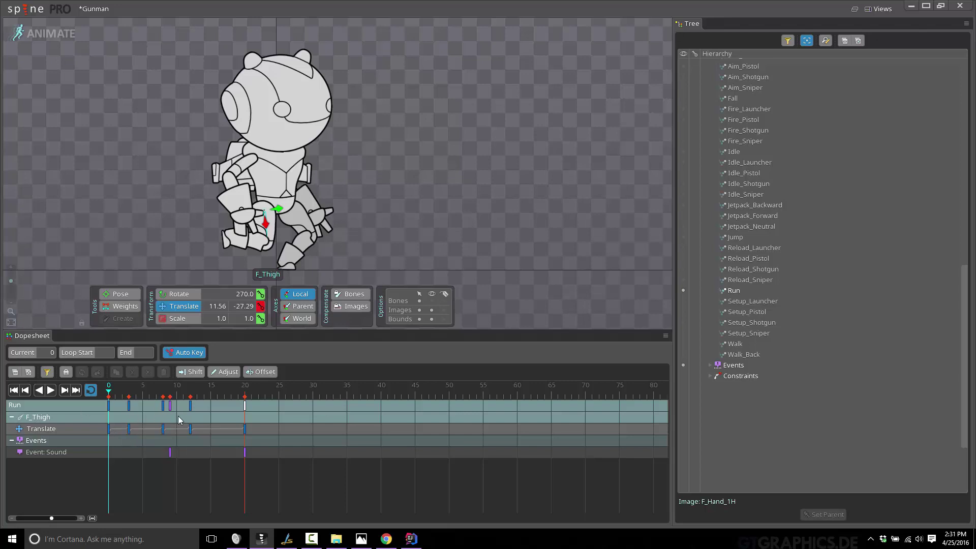
pyautogui.click(50, 390)
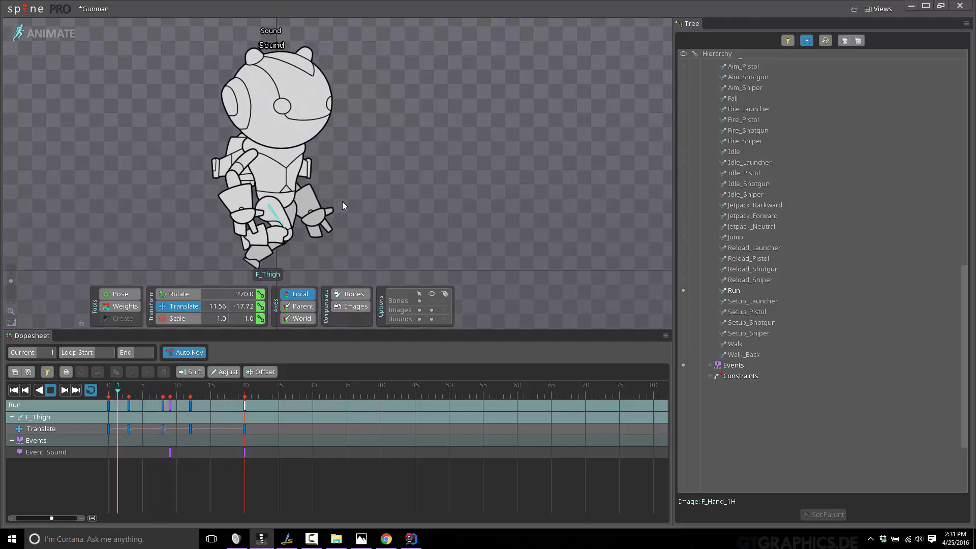
pyautogui.click(39, 452)
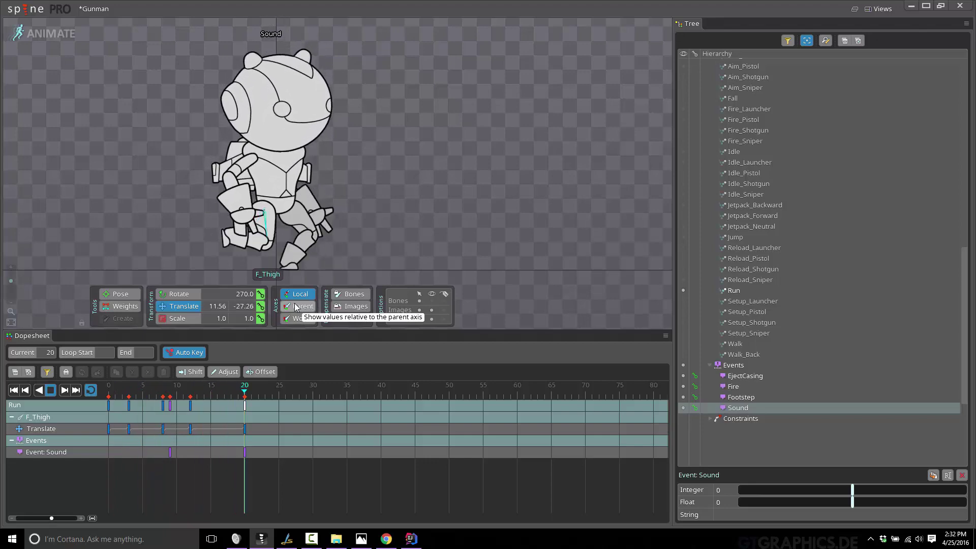
# - Create a new project, discarding the unsaved changes to Gunman
pyautogui.click(26, 14)
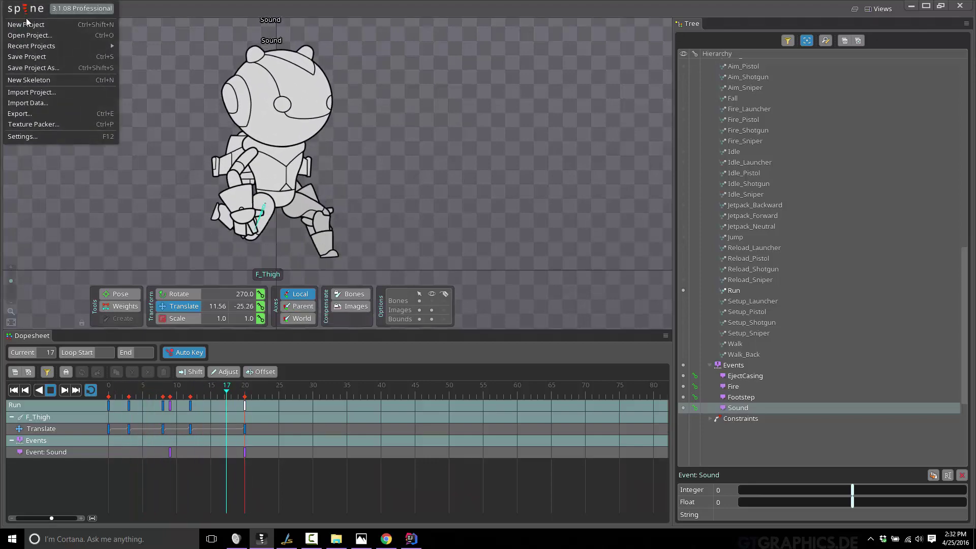
pyautogui.click(26, 20)
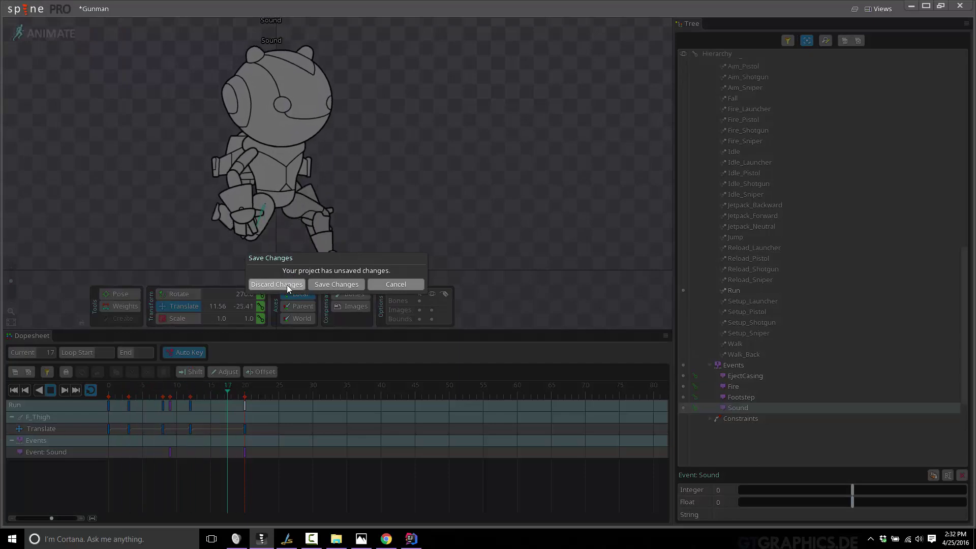
pyautogui.click(287, 284)
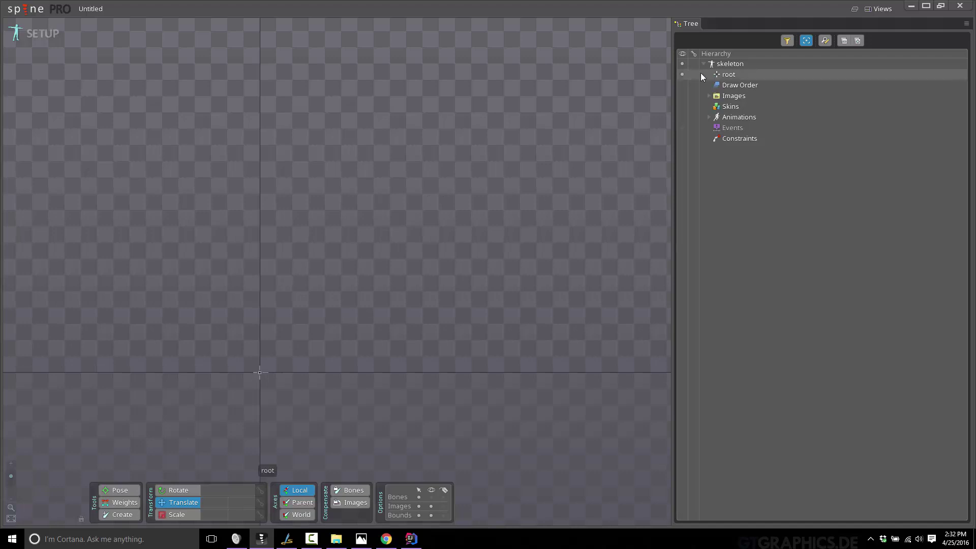
# - Select the new skeleton's root bone and move it to about X 216, Y 315
pyautogui.click(728, 74)
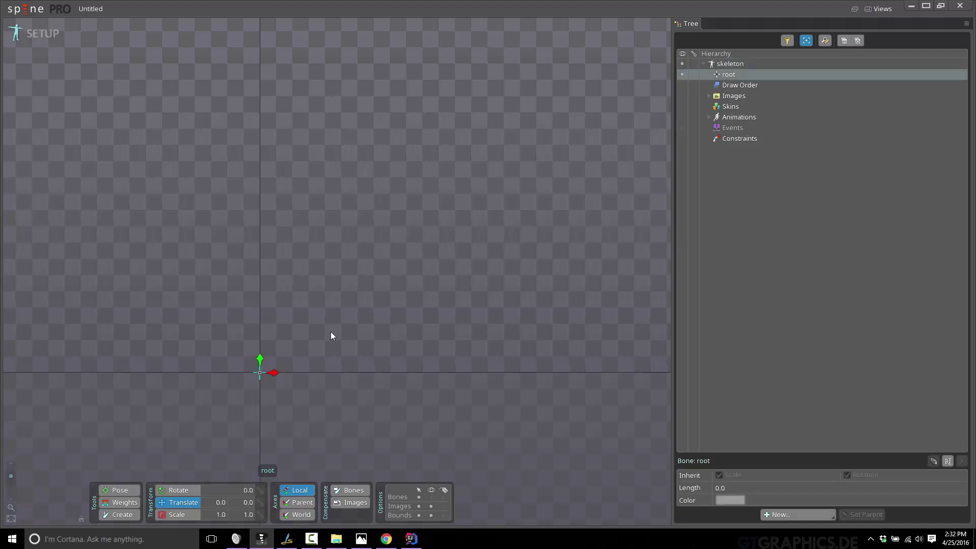
pyautogui.moveTo(261, 355); pyautogui.dragTo(381, 211)
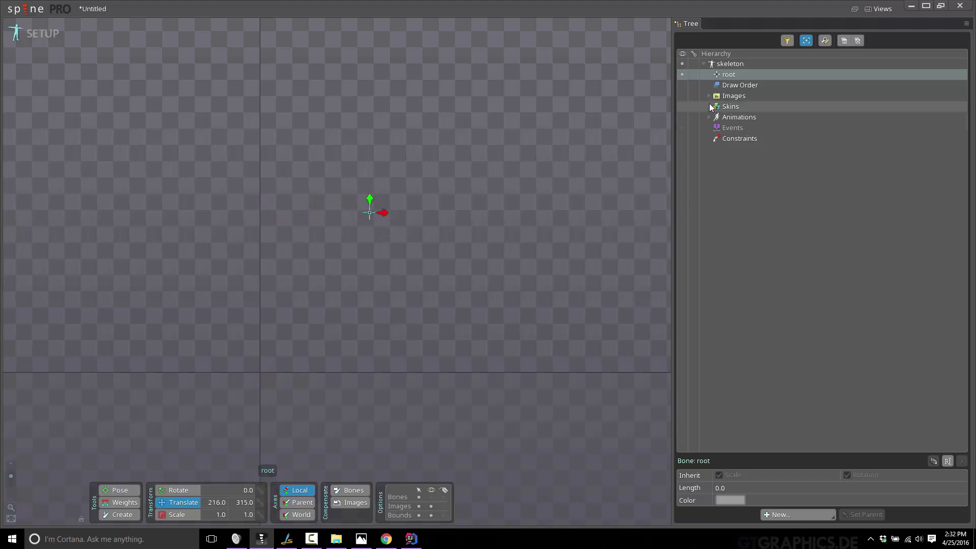
# - Expand the skeleton's Images node down to the examples/spineboy/images folder
pyautogui.click(722, 85)
pyautogui.click(709, 95)
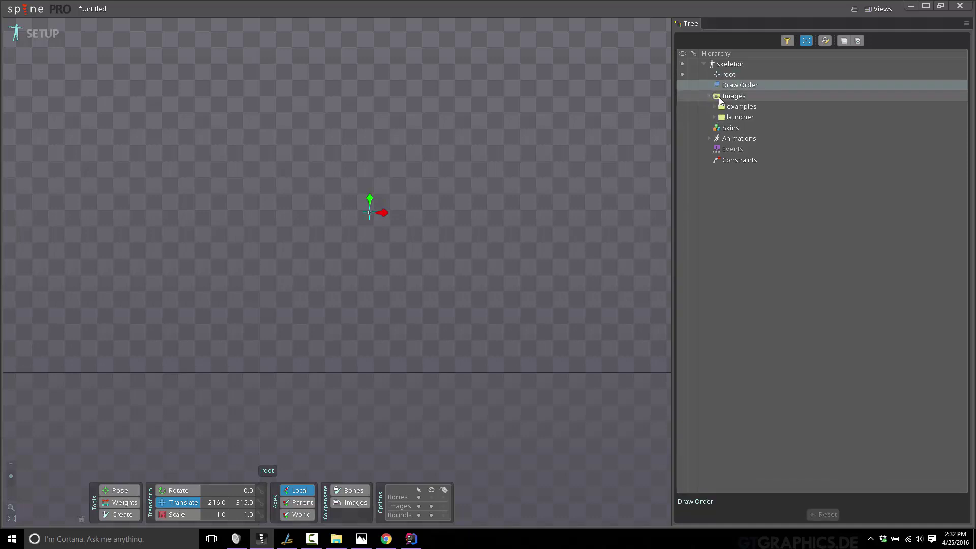
pyautogui.click(715, 106)
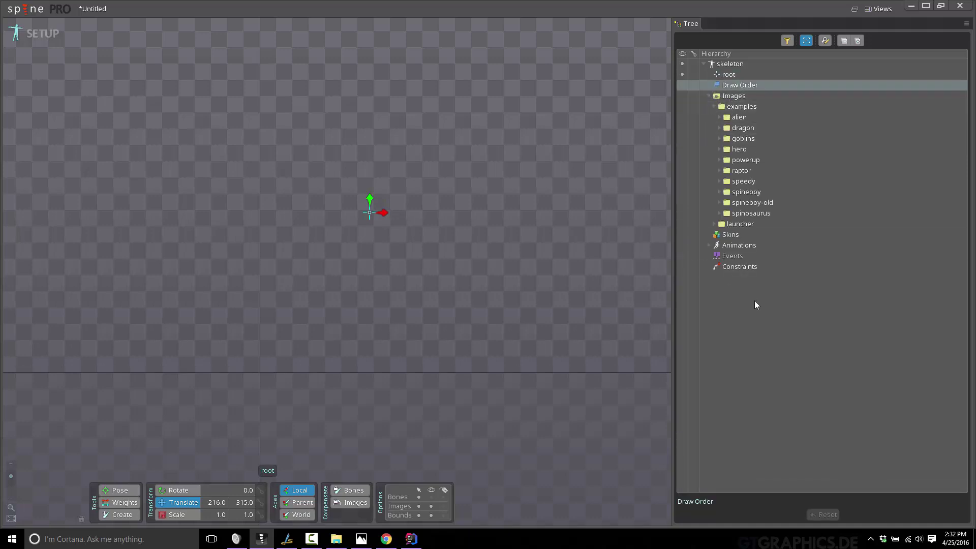
pyautogui.click(719, 192)
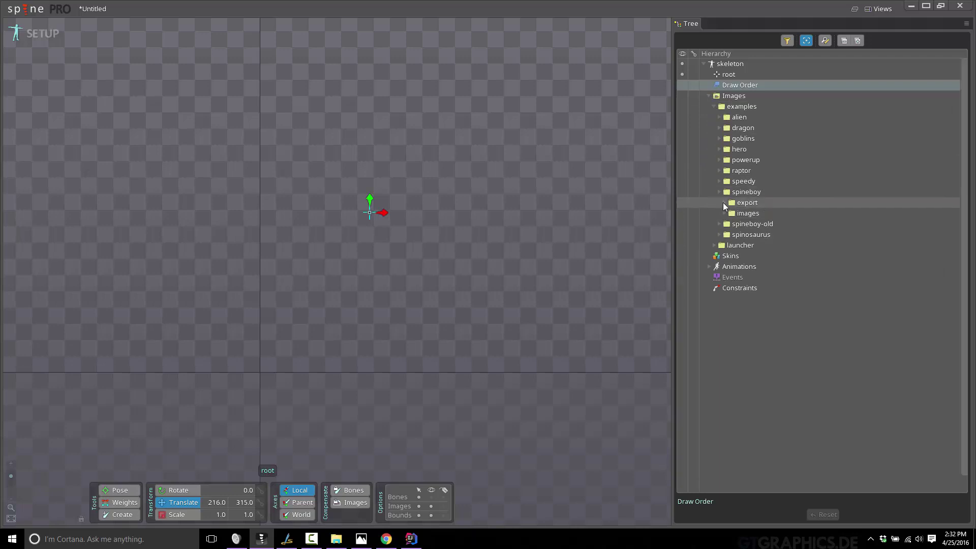
pyautogui.click(723, 212)
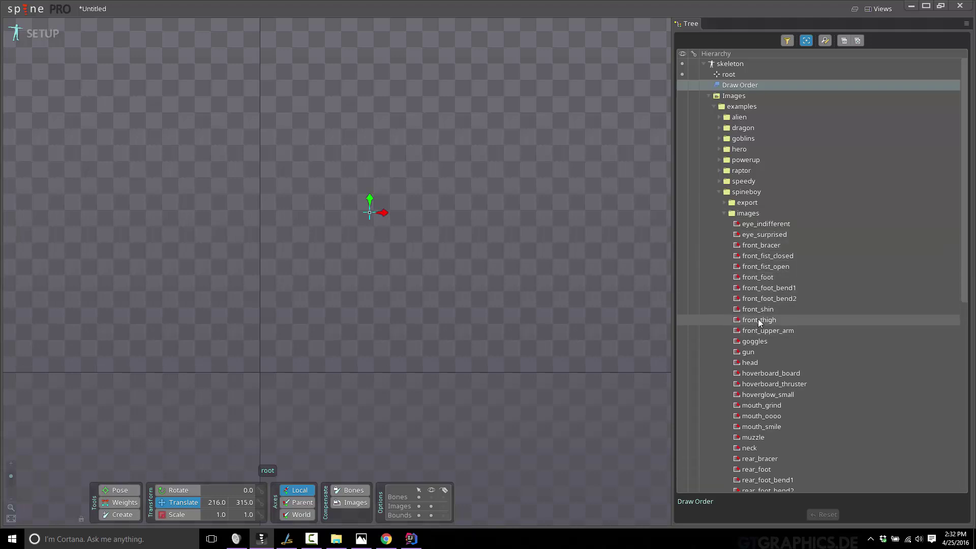
# - Place the front_thigh image at about X 278, Y 60 and the front_shin image at about X 331, Y -137, then select root
pyautogui.moveTo(758, 318); pyautogui.dragTo(511, 181)
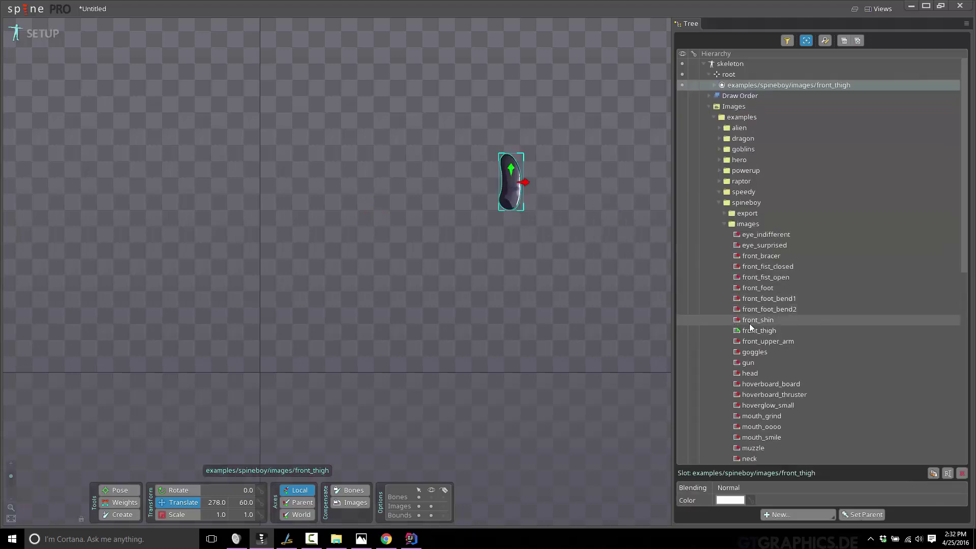
pyautogui.moveTo(749, 323); pyautogui.dragTo(567, 324)
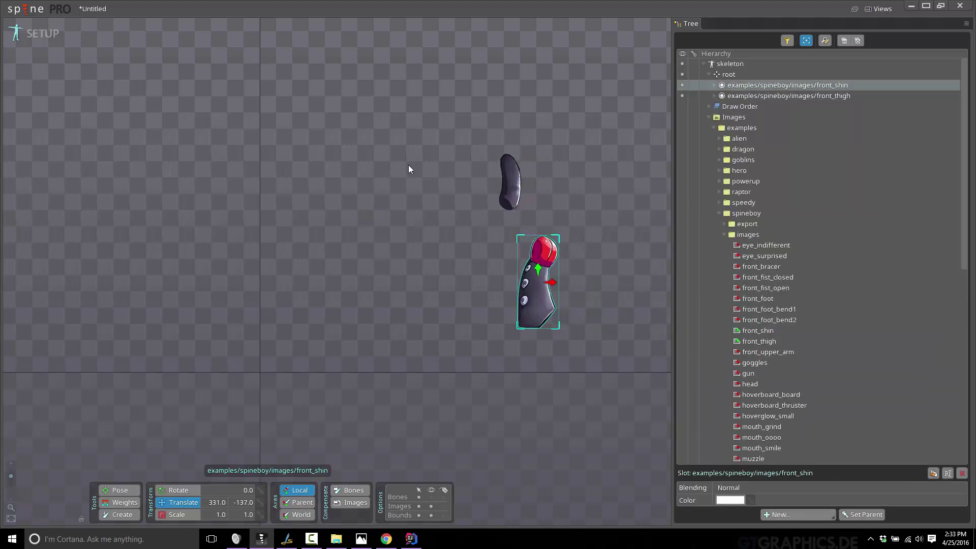
pyautogui.moveTo(316, 114); pyautogui.dragTo(598, 359)
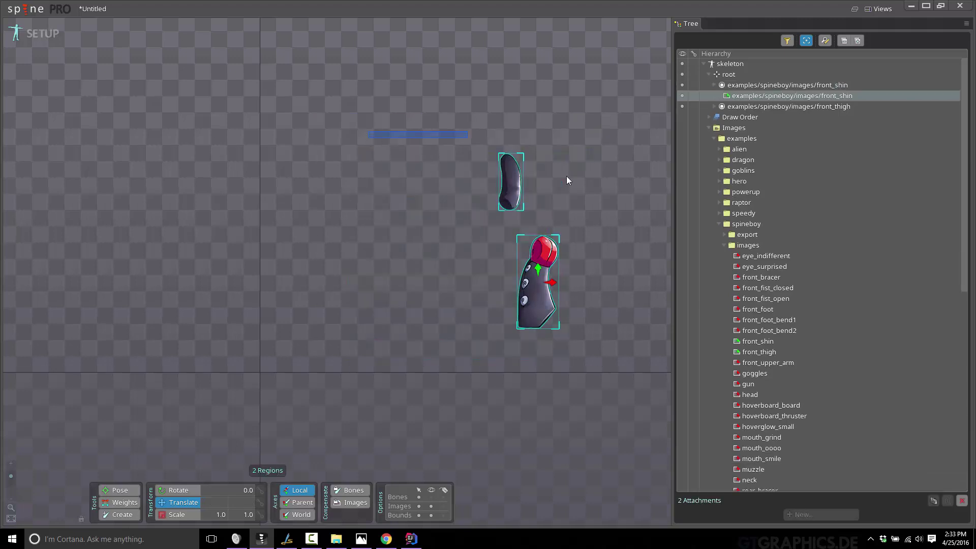
pyautogui.click(728, 75)
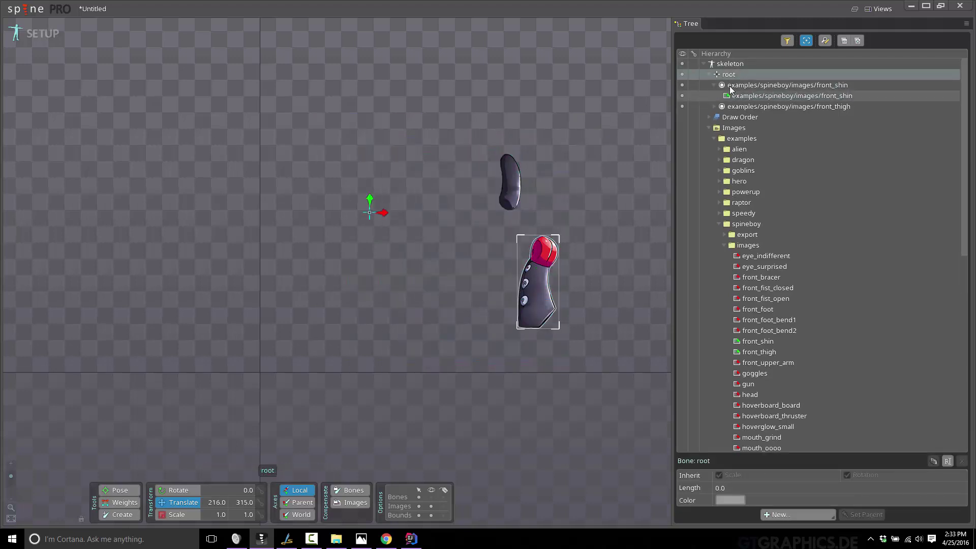
# - Move front_thigh to about X 5, Y -35 at the root bone and front_shin beneath it to about X -16, Y -137
pyautogui.click(511, 183)
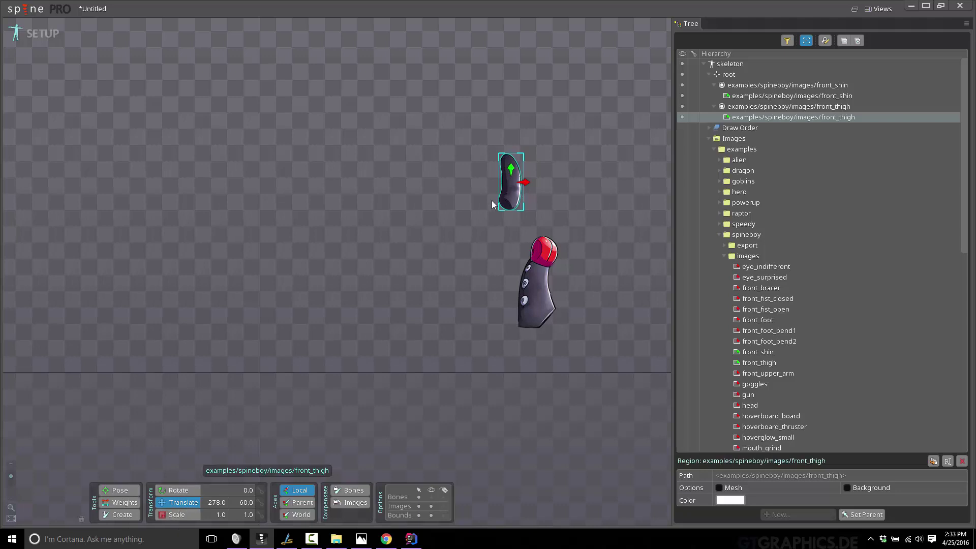
pyautogui.moveTo(523, 183); pyautogui.dragTo(373, 213)
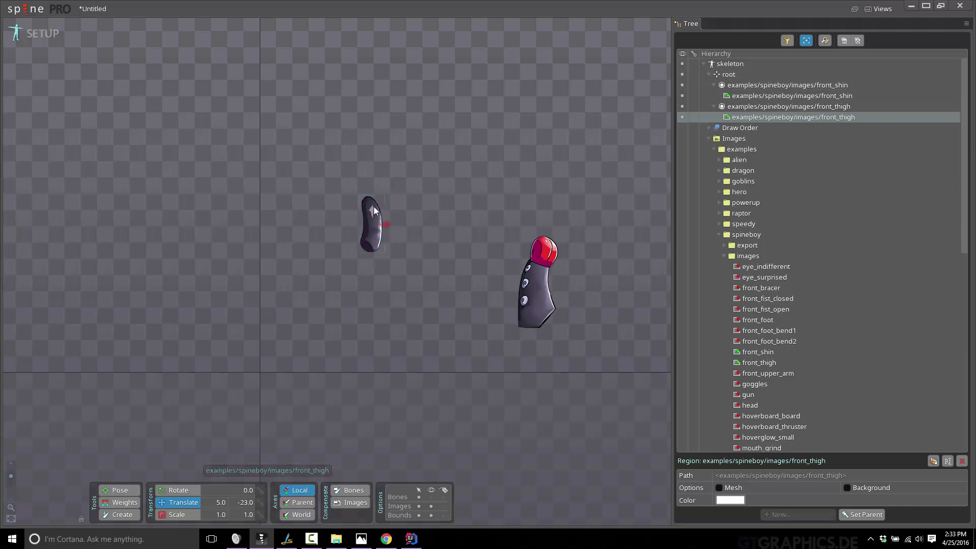
pyautogui.moveTo(373, 206); pyautogui.dragTo(373, 212)
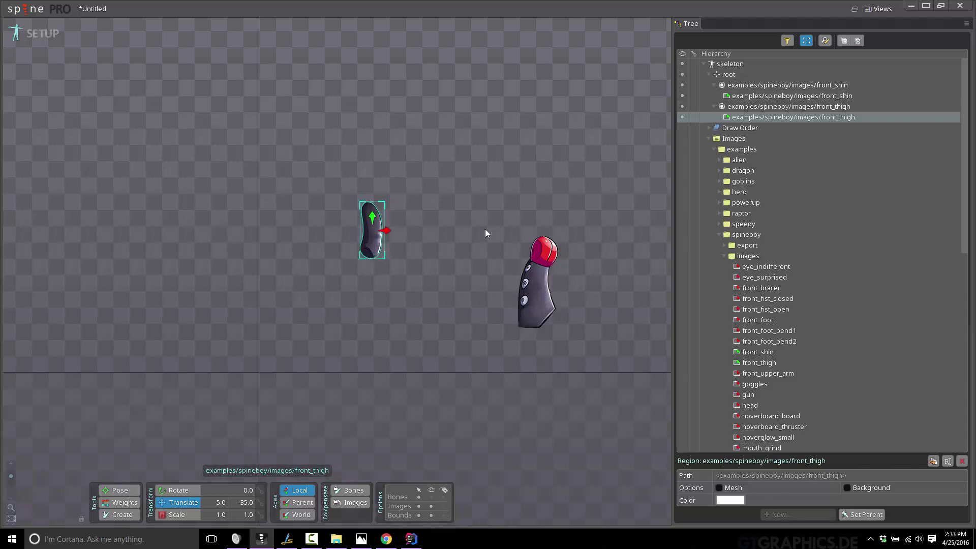
pyautogui.click(550, 289)
pyautogui.moveTo(549, 288); pyautogui.dragTo(361, 277)
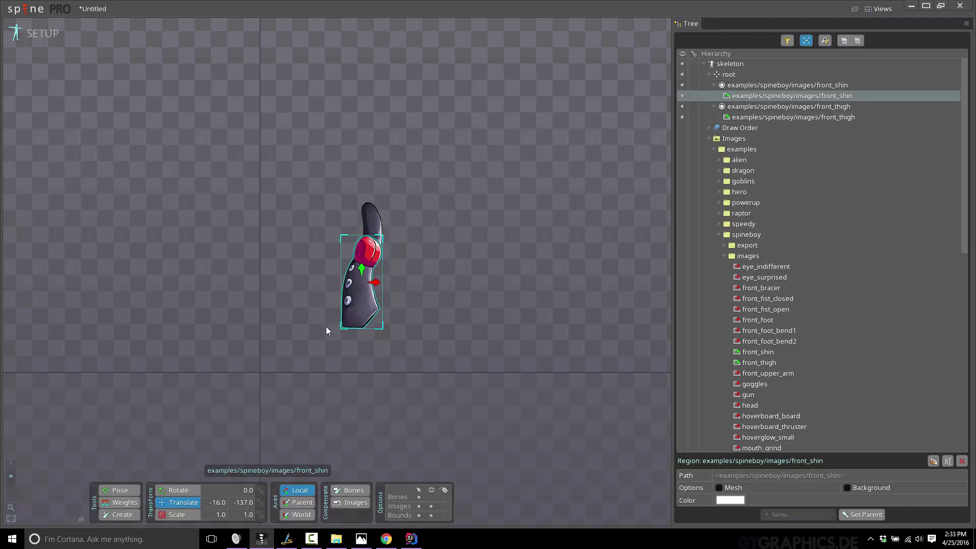
# - Create a bone about 85 long from the root down the thigh and a child bone about 128 long down the shin
pyautogui.click(113, 517)
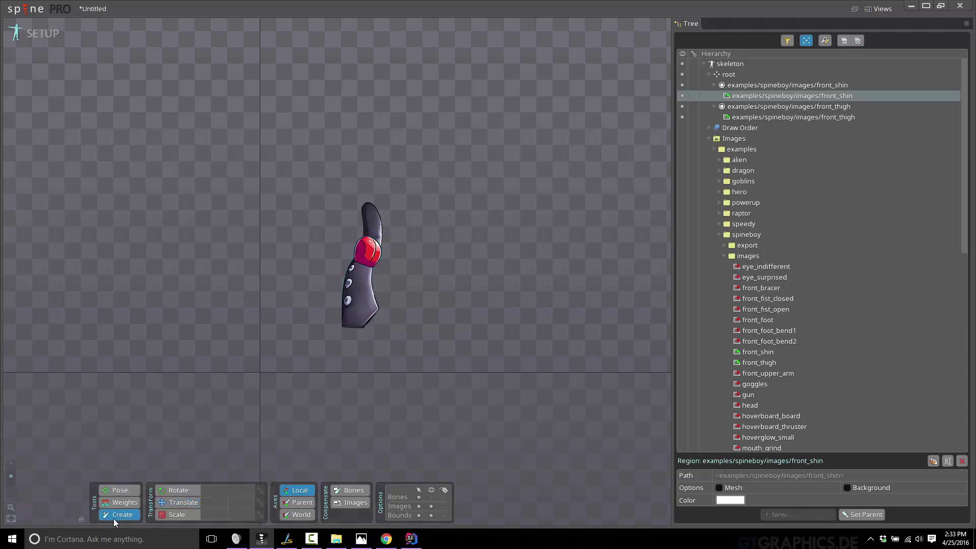
pyautogui.click(370, 216)
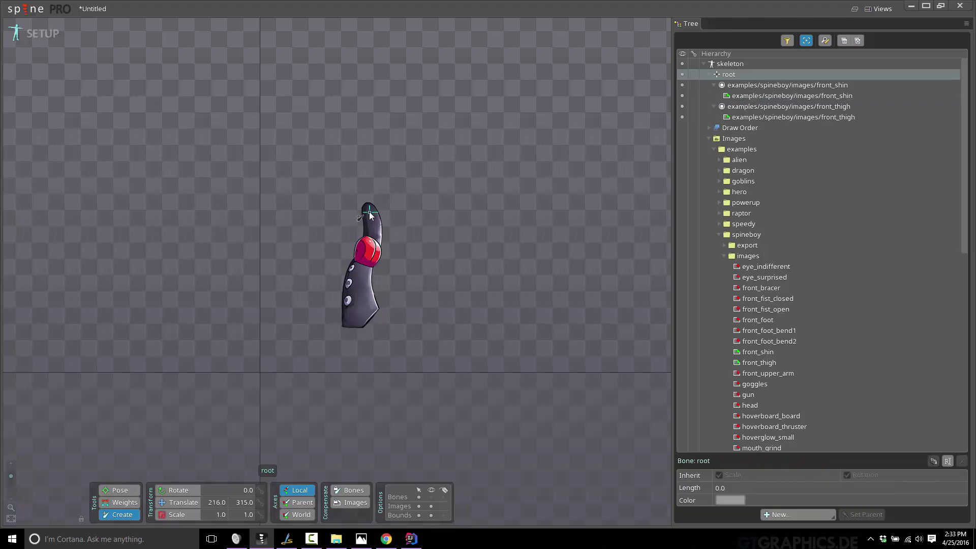
pyautogui.moveTo(370, 216); pyautogui.dragTo(370, 256)
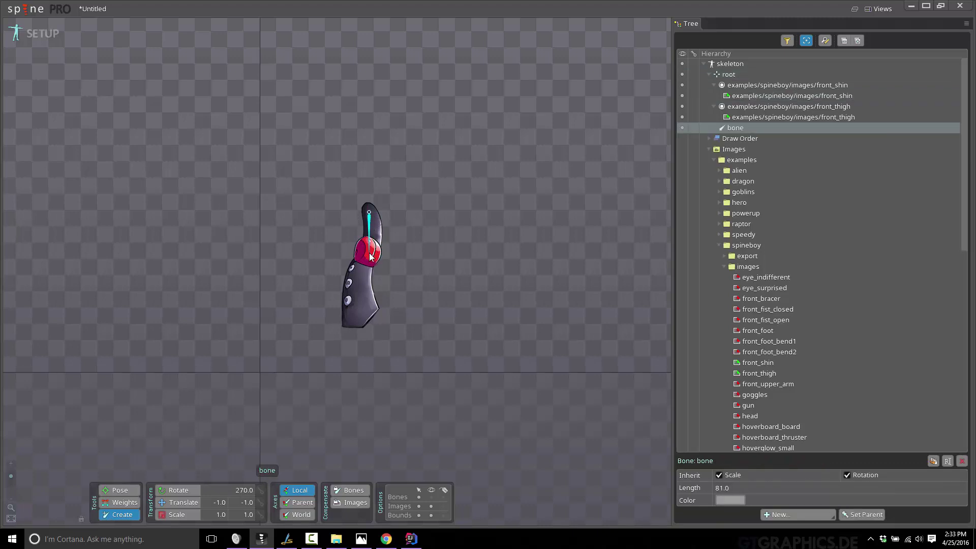
pyautogui.moveTo(369, 253); pyautogui.dragTo(355, 318)
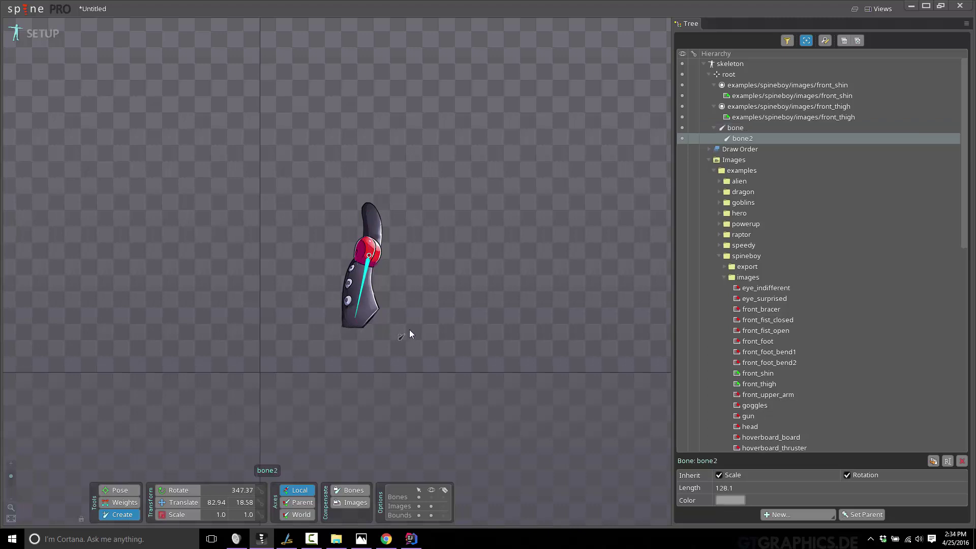
pyautogui.press('v')
pyautogui.moveTo(296, 164); pyautogui.dragTo(426, 251)
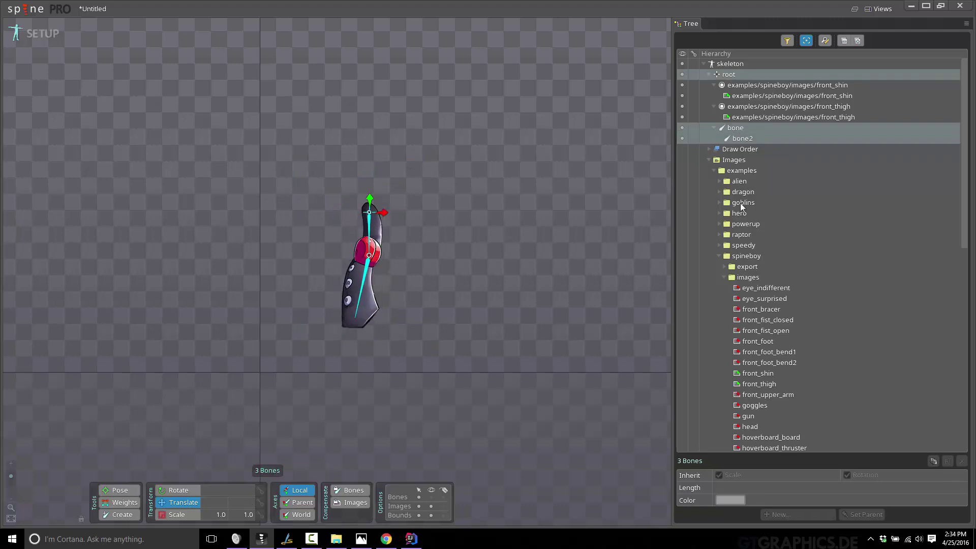
# - Move the front_thigh and front_shin images away from the bones and delete both attachments
pyautogui.click(381, 230)
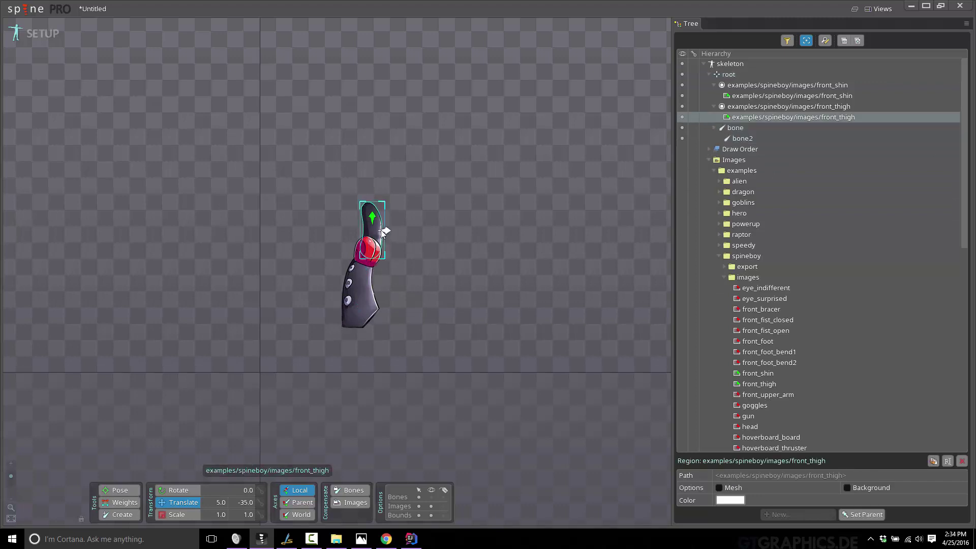
pyautogui.moveTo(382, 231); pyautogui.dragTo(458, 230)
pyautogui.click(376, 294)
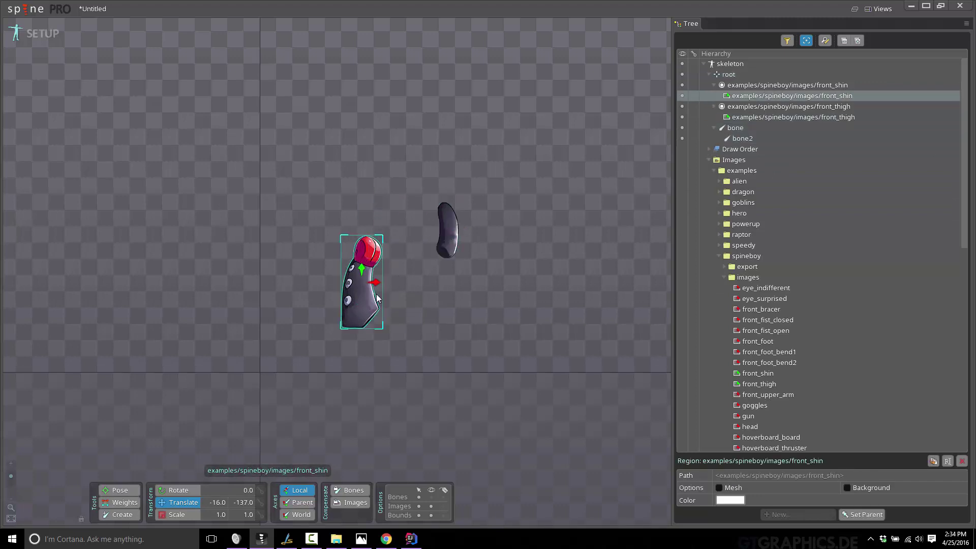
pyautogui.moveTo(377, 282); pyautogui.dragTo(582, 304)
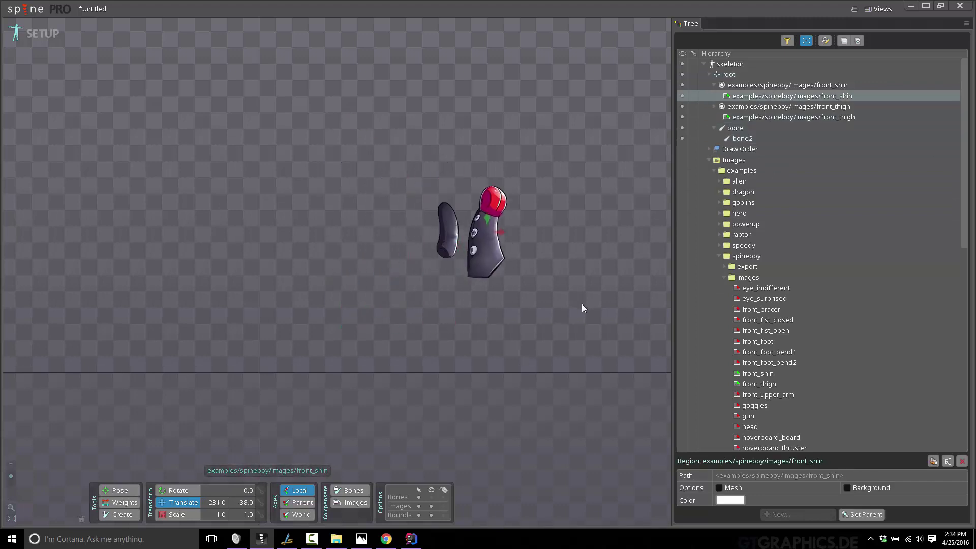
pyautogui.moveTo(451, 161); pyautogui.dragTo(504, 287)
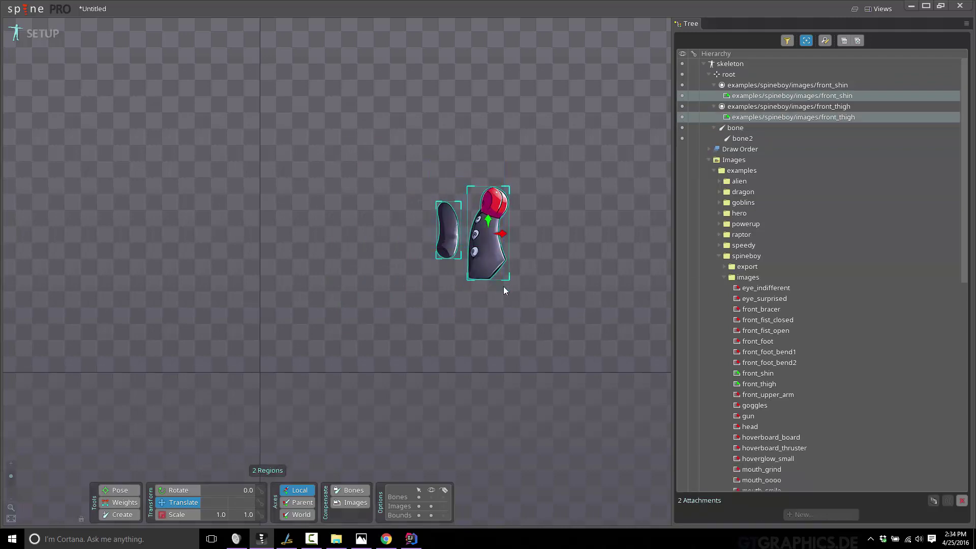
pyautogui.press('Delete')
pyautogui.click(322, 284)
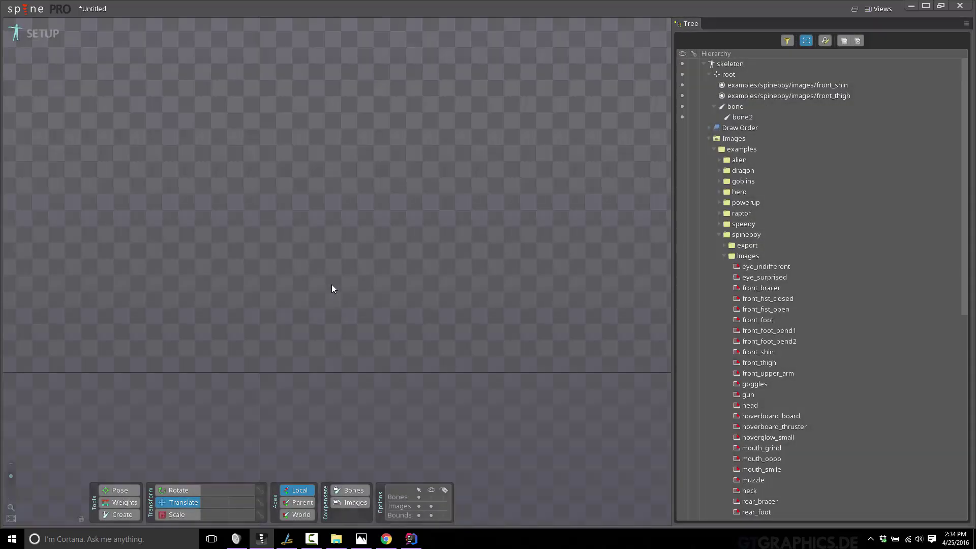
# - Select the root and both leg bones, and preview the front_thigh image
pyautogui.moveTo(303, 207); pyautogui.dragTo(424, 295)
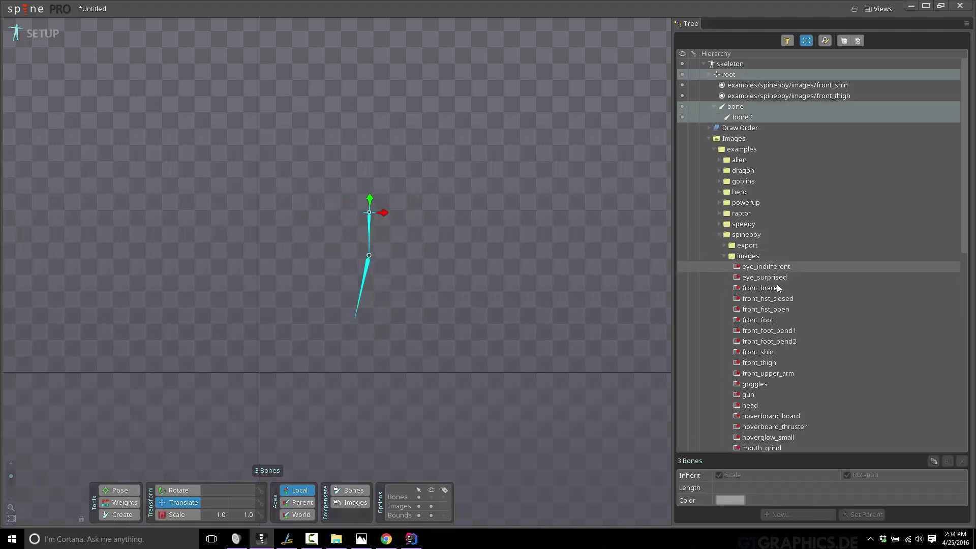
pyautogui.click(752, 364)
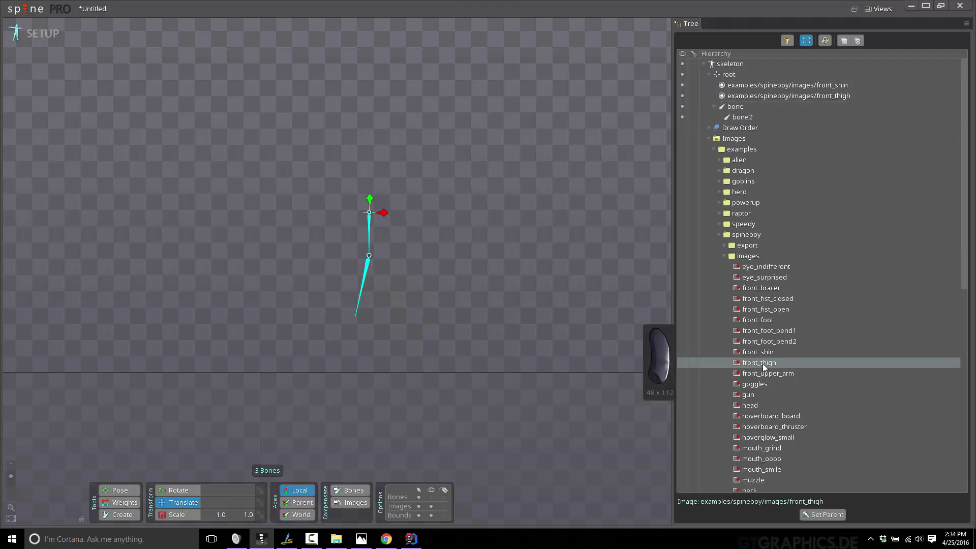
pyautogui.moveTo(765, 367)
pyautogui.mouseDown()
pyautogui.moveTo(791, 240)
pyautogui.moveTo(742, 278)
pyautogui.moveTo(747, 362)
pyautogui.mouseUp()
# - Rename the thigh bone to upperLeg and its child bone to lowerLeg
pyautogui.doubleClick(737, 106)
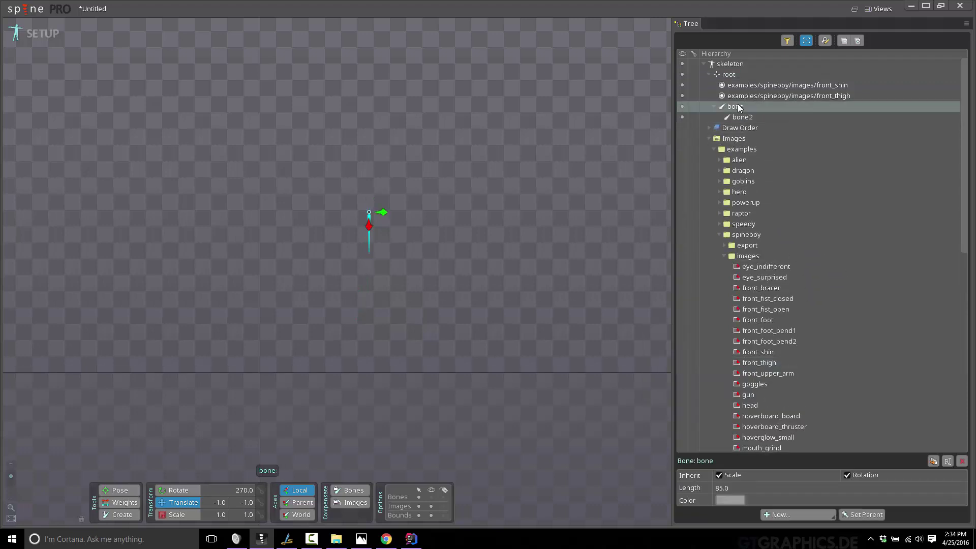
pyautogui.write('upperLeg')
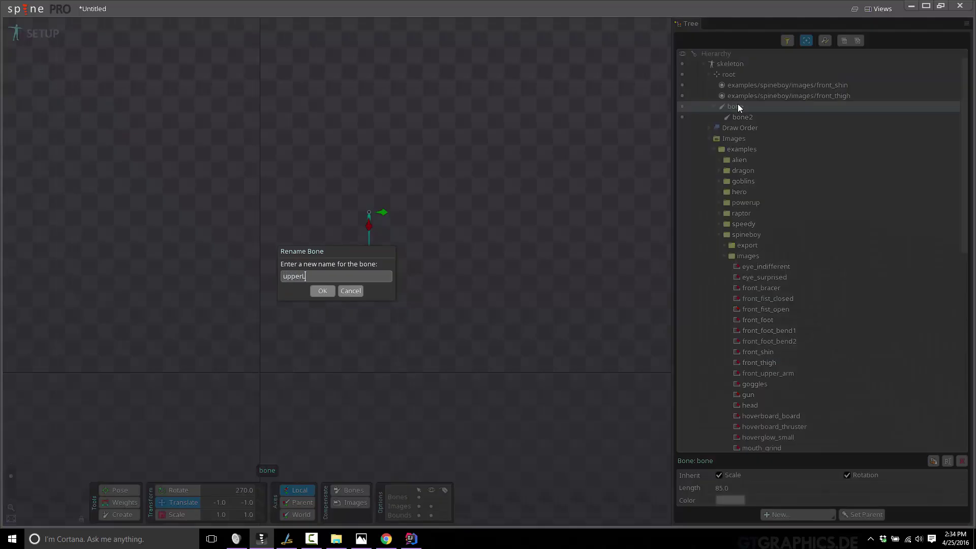
pyautogui.press('Return')
pyautogui.doubleClick(740, 117)
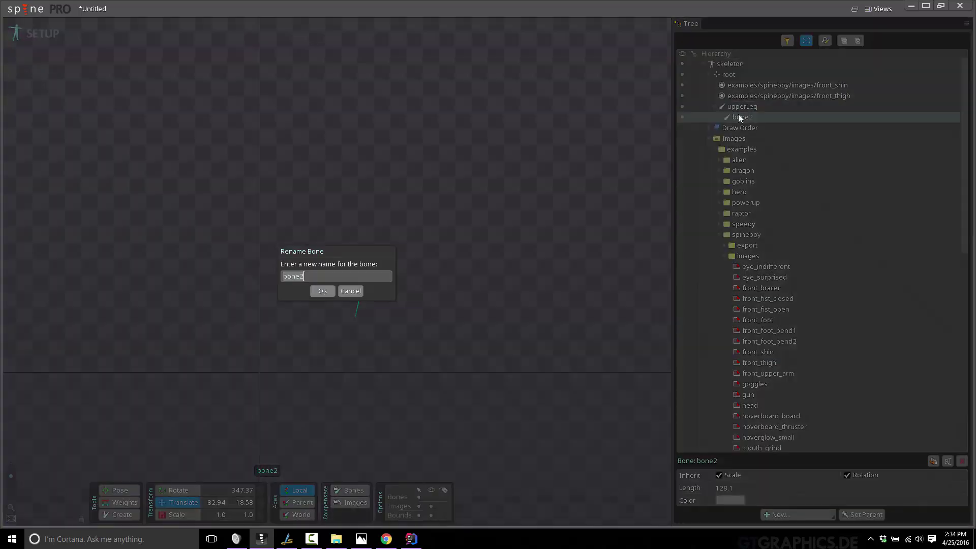
pyautogui.write('lowerLeg')
pyautogui.press('Return')
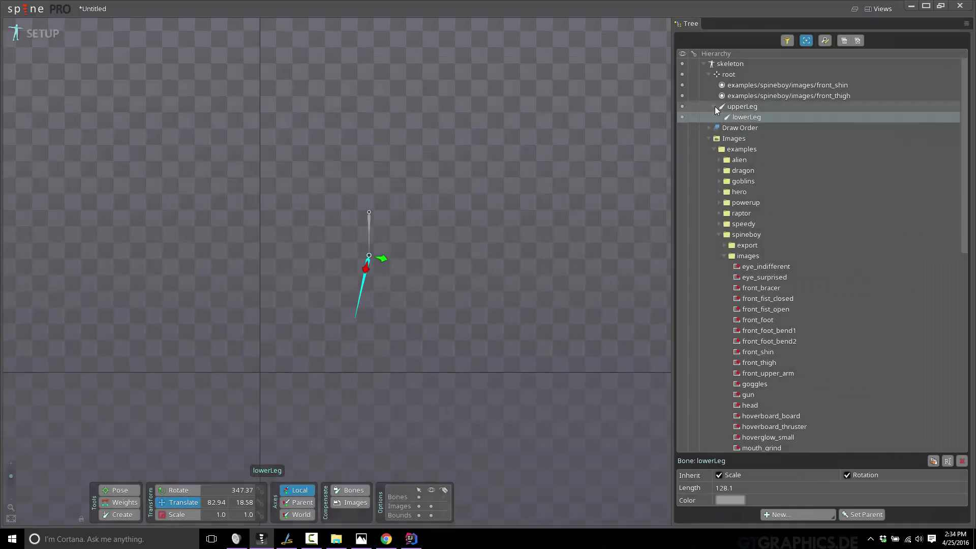
# - Collapse the upperLeg and root branches and expand the hierarchy again to examine the parent-child structure
pyautogui.click(714, 106)
pyautogui.click(707, 74)
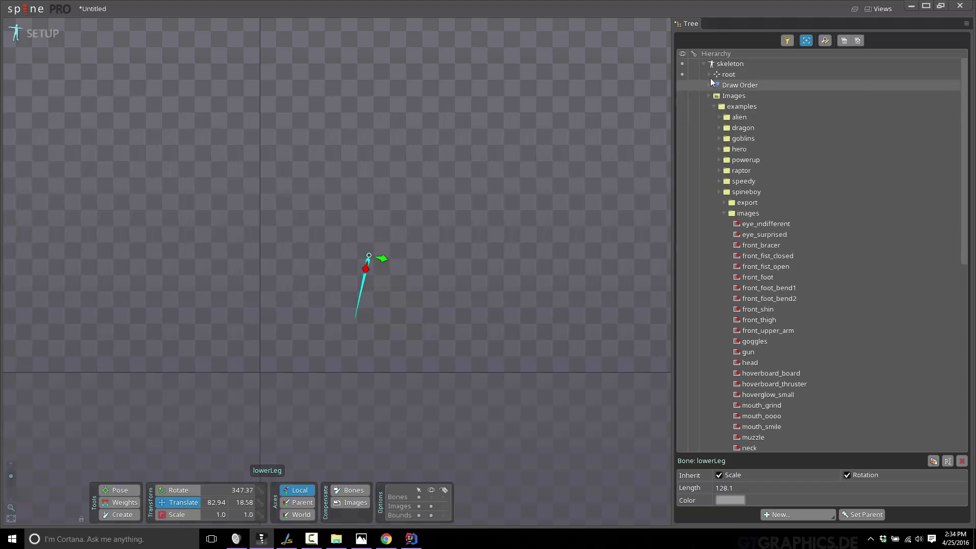
pyautogui.click(708, 74)
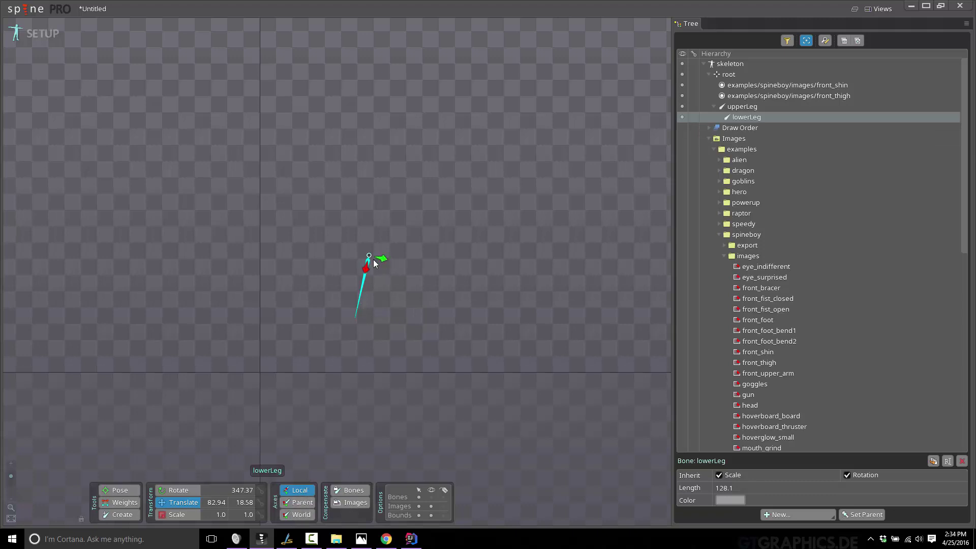
# - Compare the lowerLeg bone's transform on the Parent and World axes, and return to Local
pyautogui.click(299, 503)
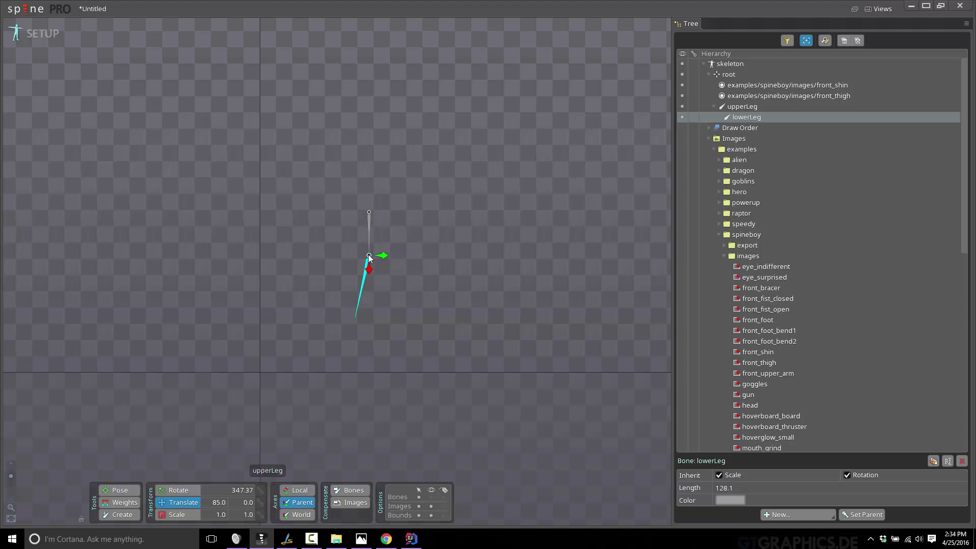
pyautogui.click(299, 515)
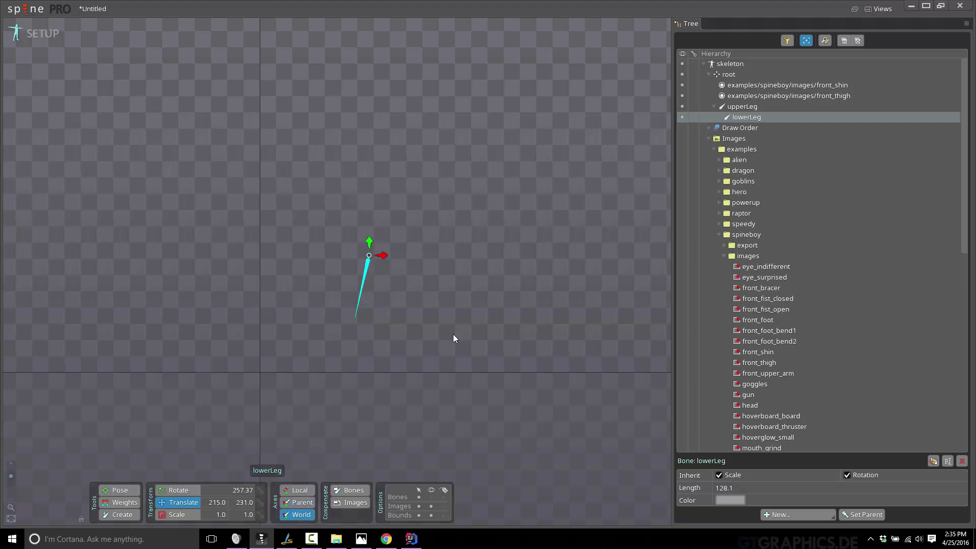
pyautogui.click(300, 491)
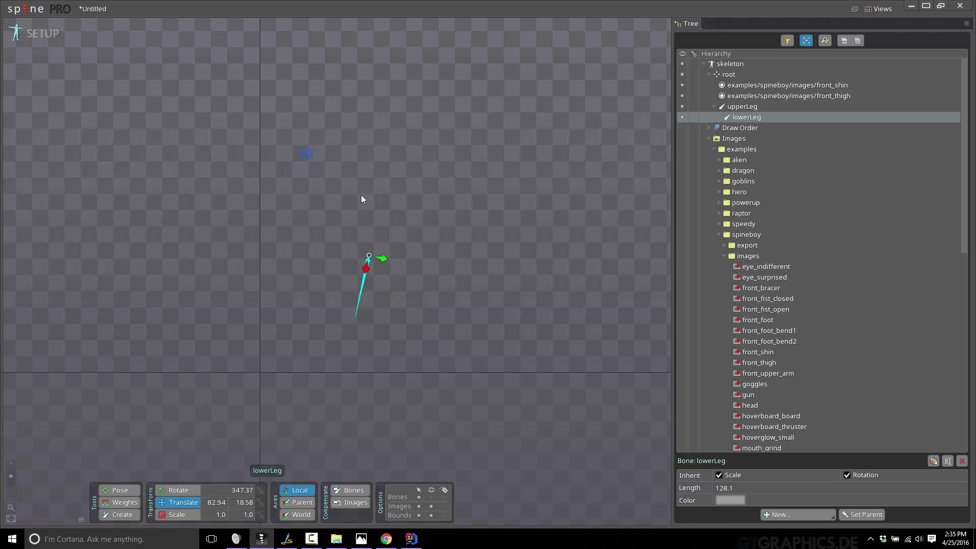
# - Attach the front_thigh image to the upperLeg bone in a new slot and move it over the bone, to about 3, -44
pyautogui.moveTo(362, 198); pyautogui.dragTo(404, 343)
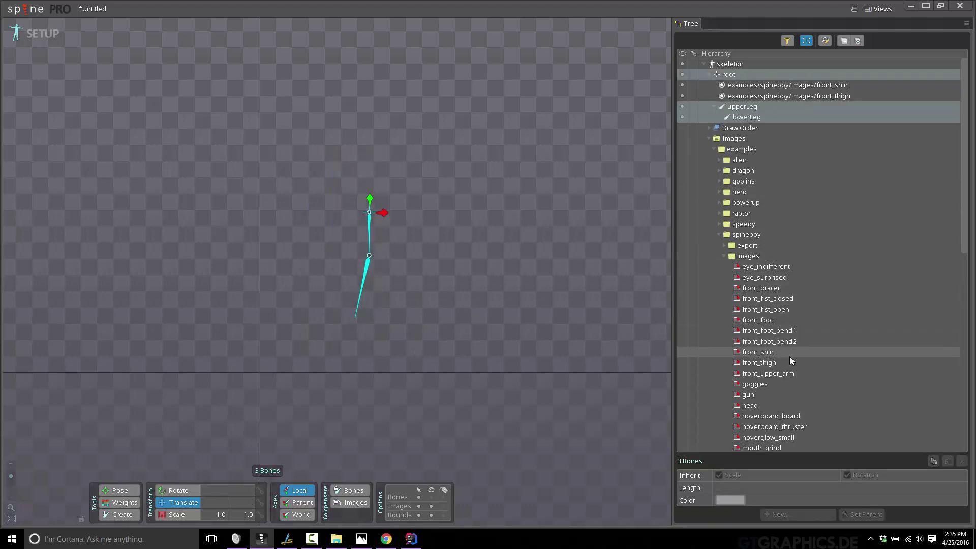
pyautogui.click(760, 362)
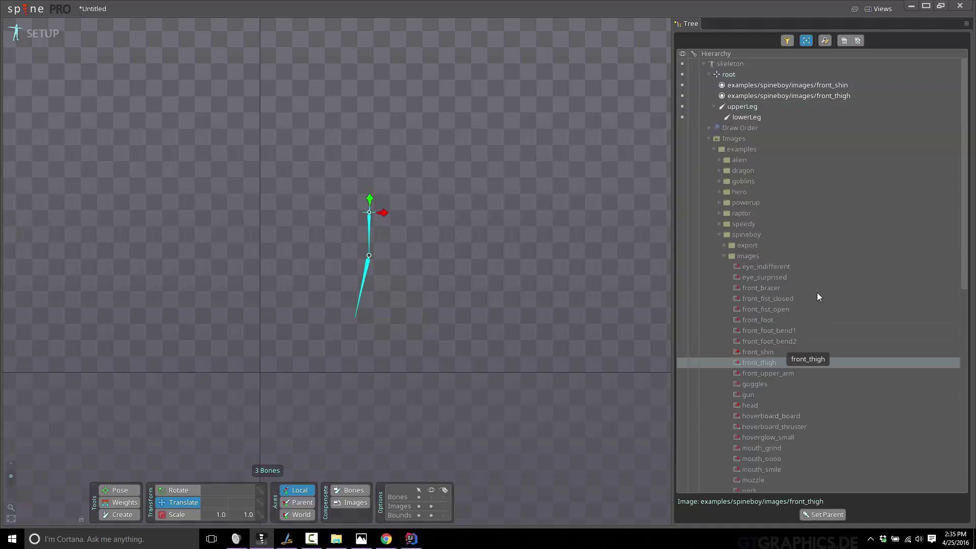
pyautogui.moveTo(818, 297); pyautogui.dragTo(749, 105)
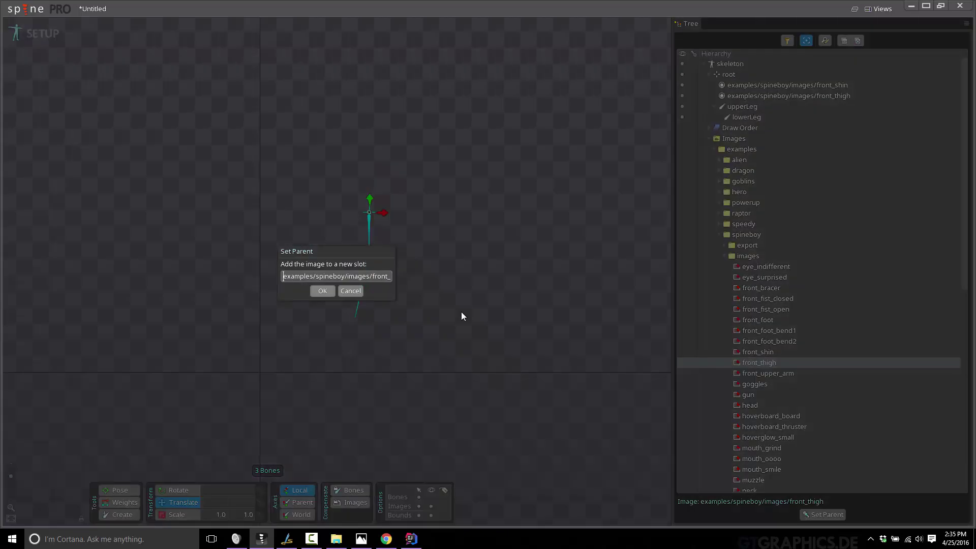
pyautogui.click(321, 291)
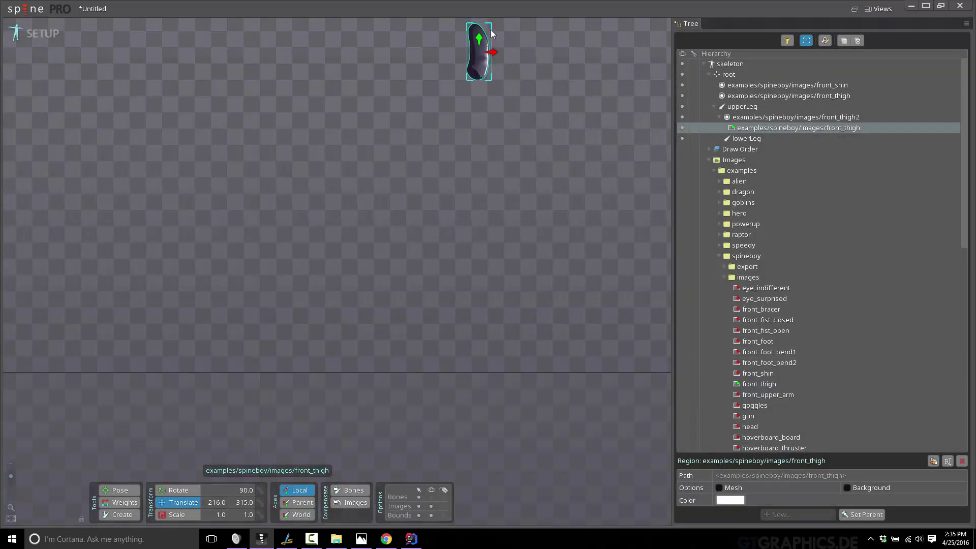
pyautogui.moveTo(478, 38); pyautogui.dragTo(379, 233)
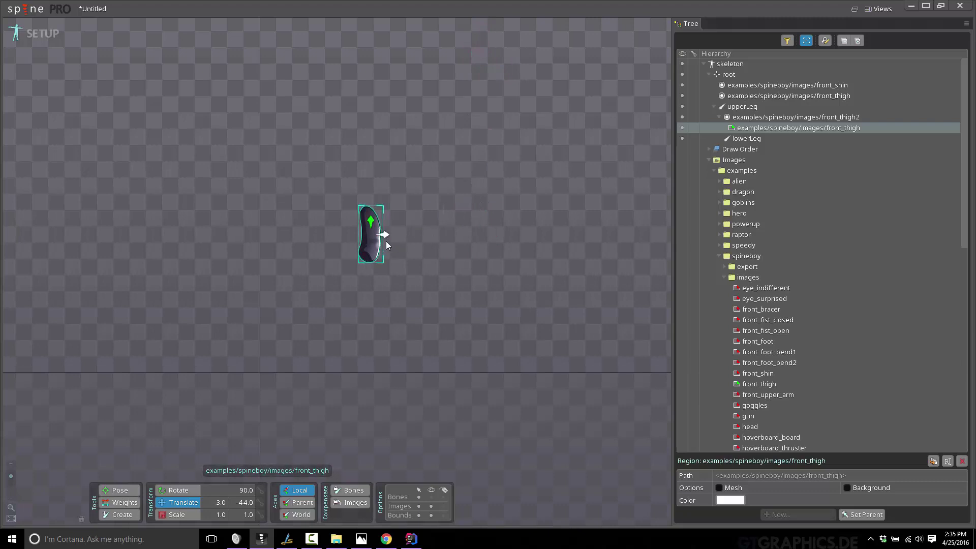
# - Move the upperLeg bone slightly to about -7, -1, and nudge its front_thigh image to about 3, -45
pyautogui.click(742, 107)
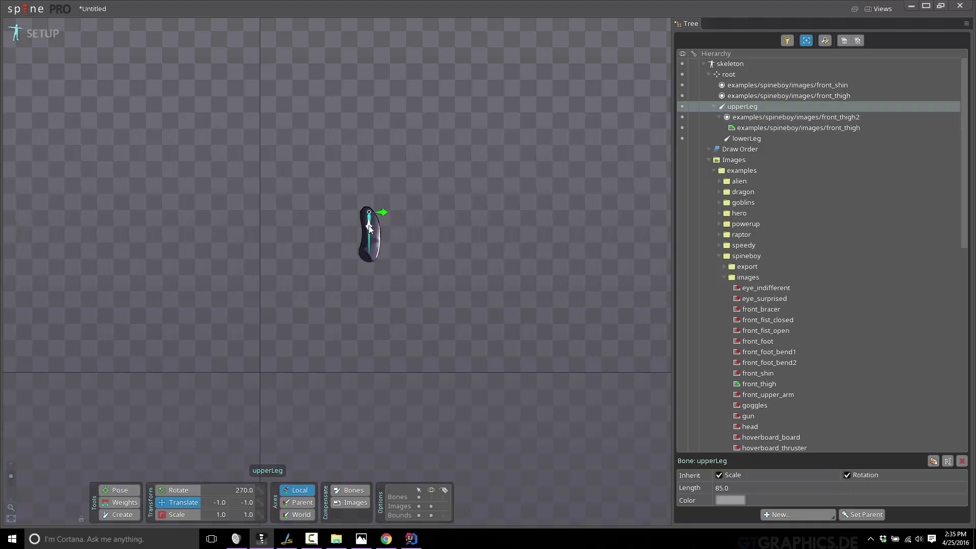
pyautogui.moveTo(370, 228); pyautogui.dragTo(369, 226)
pyautogui.click(368, 221)
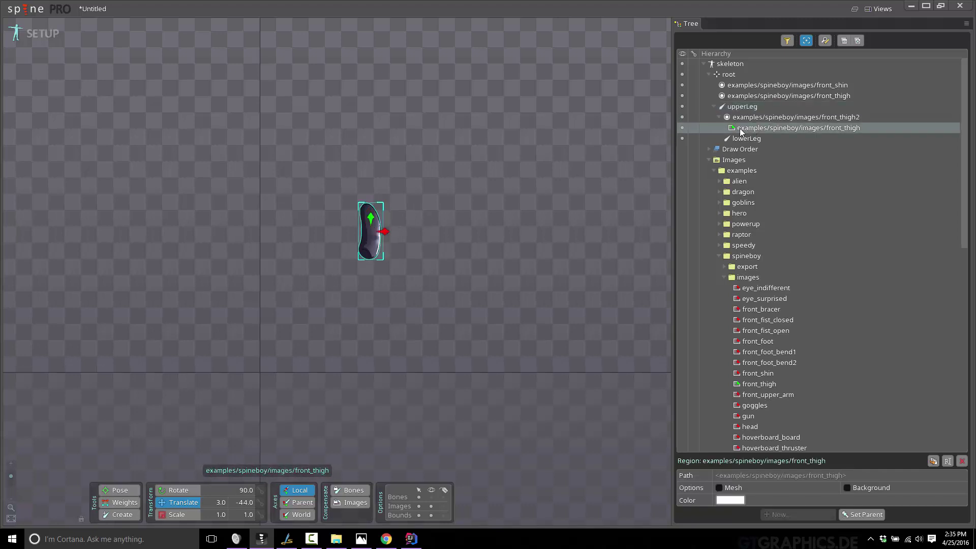
pyautogui.moveTo(369, 219); pyautogui.dragTo(370, 220)
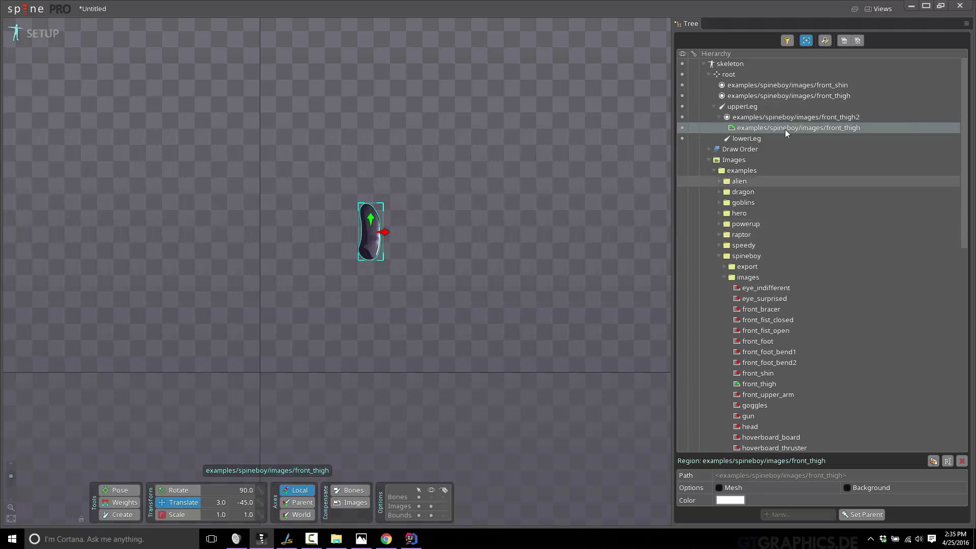
# - Attach the front_shin image to the lowerLeg bone in a new slot and move it over the bone, to about -17, -56
pyautogui.click(754, 138)
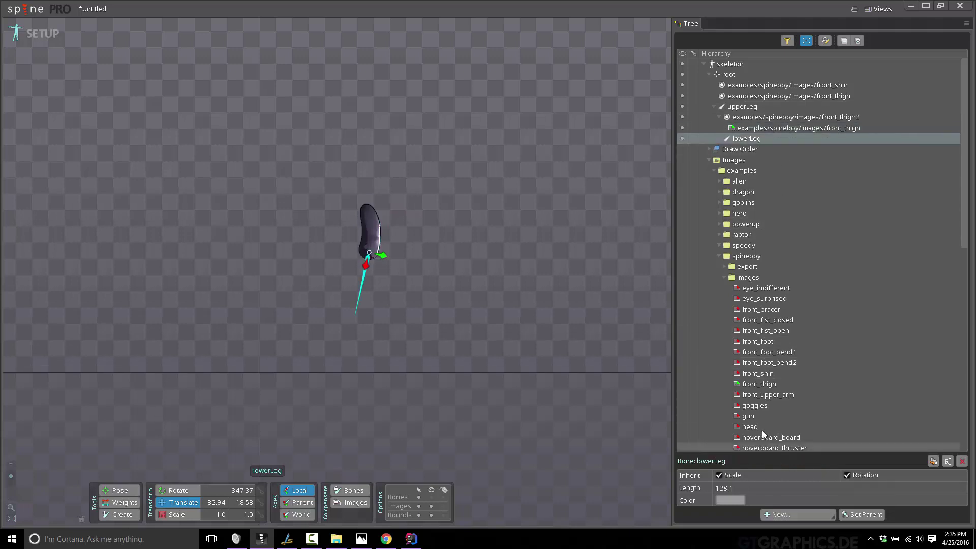
pyautogui.scroll(-3, 782, 367)
pyautogui.scroll(-3, 782, 364)
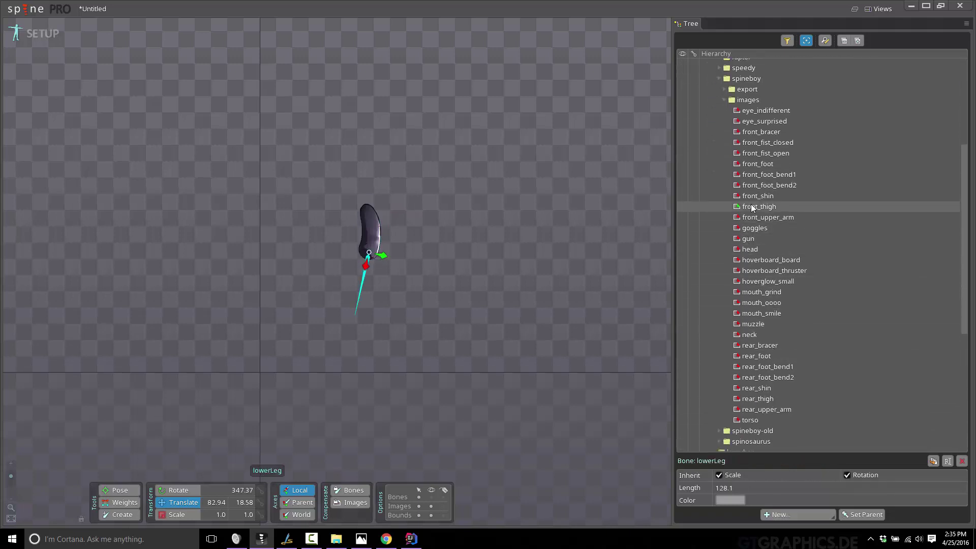
pyautogui.moveTo(752, 193); pyautogui.dragTo(755, 138)
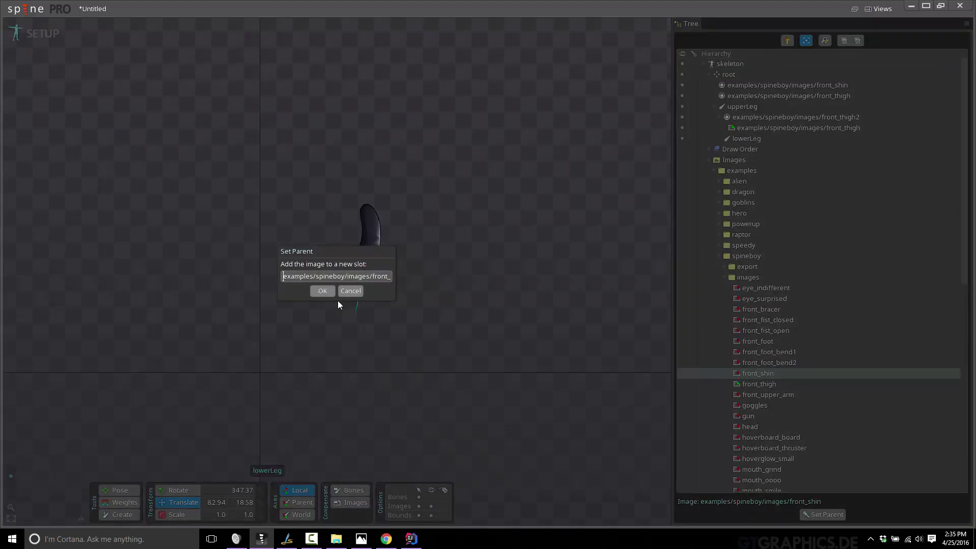
pyautogui.click(323, 293)
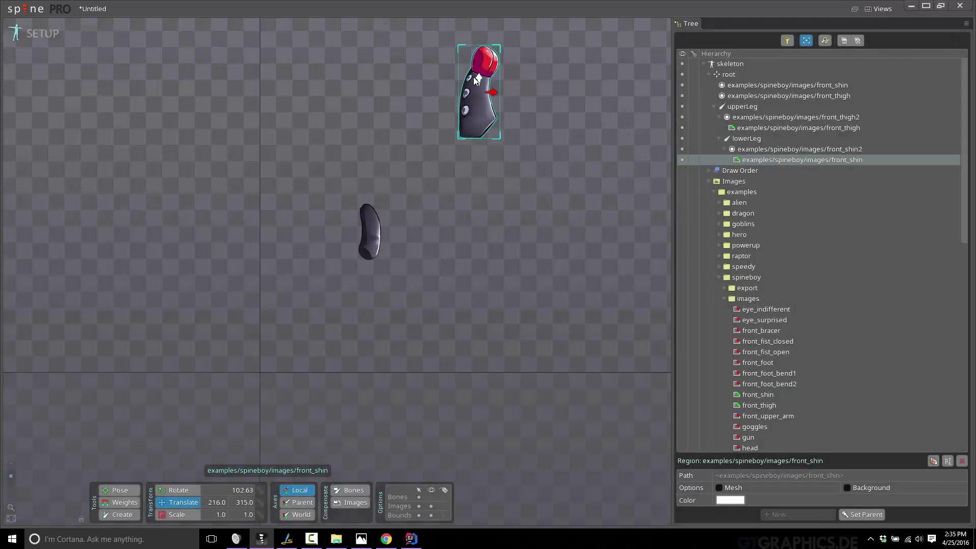
pyautogui.moveTo(476, 80); pyautogui.dragTo(358, 267)
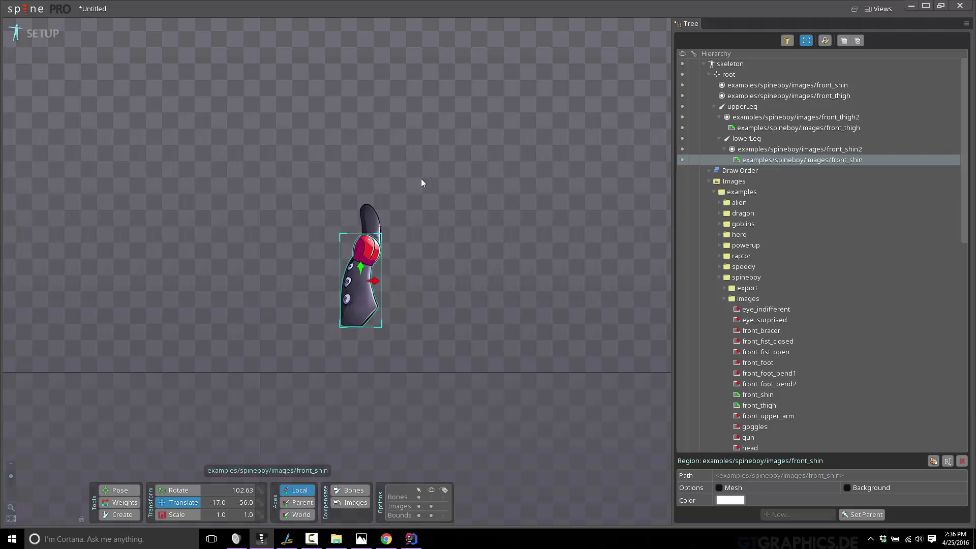
# - Check the lowerLeg and upperLeg bones against their images, and move the whole leg by its root bone to about 170, 231
pyautogui.moveTo(402, 209); pyautogui.dragTo(434, 359)
pyautogui.click(745, 144)
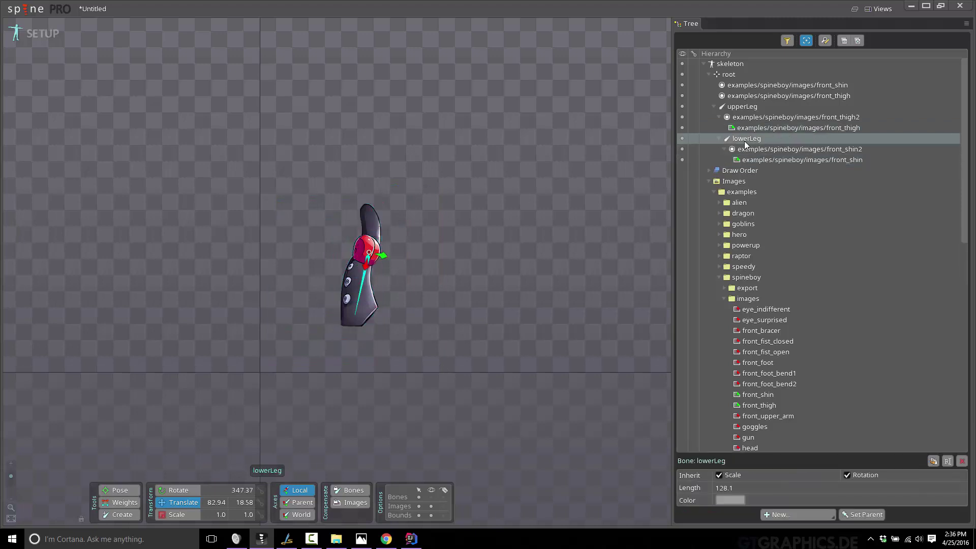
pyautogui.click(746, 108)
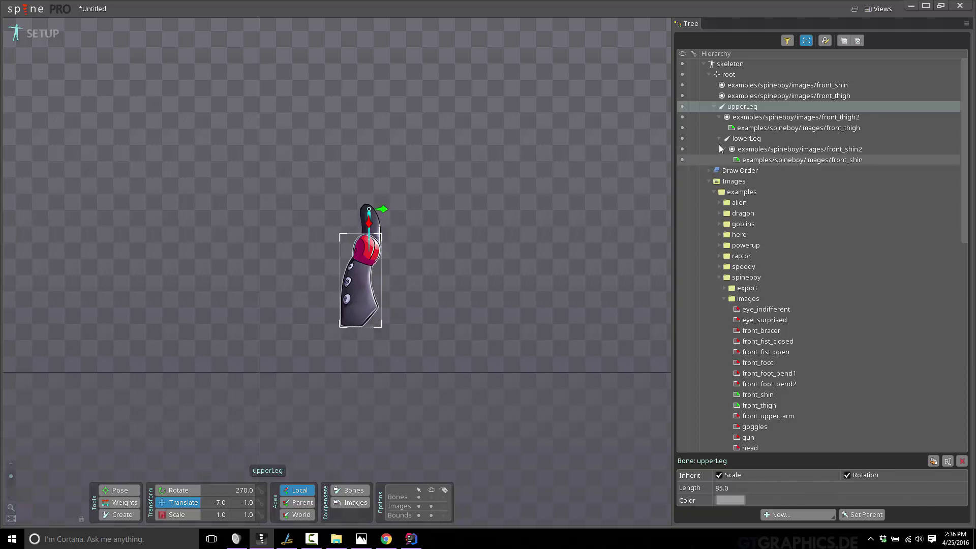
pyautogui.click(745, 139)
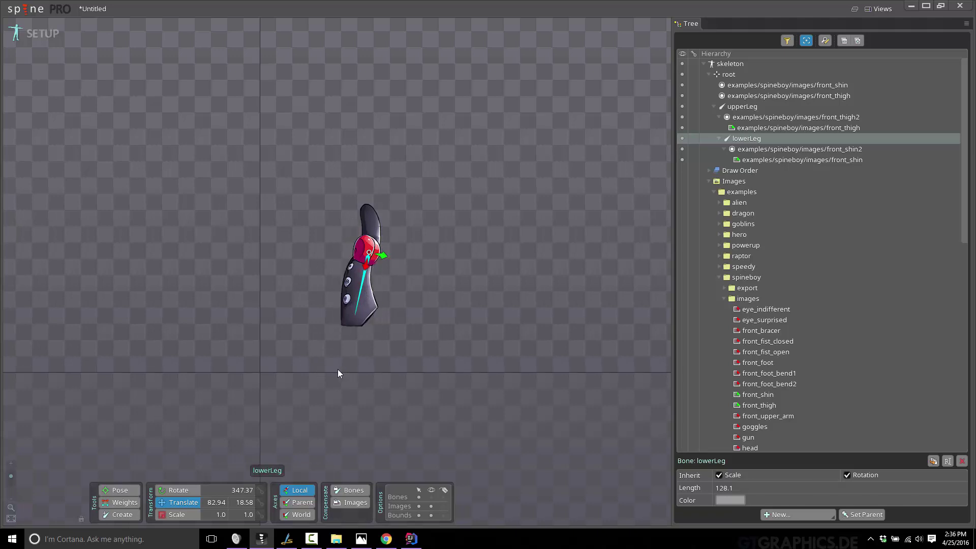
pyautogui.click(728, 75)
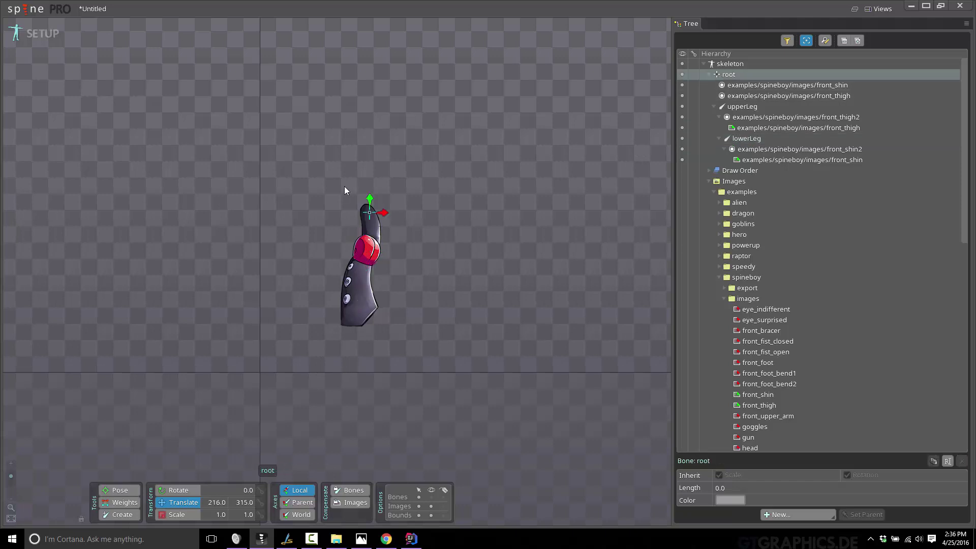
pyautogui.moveTo(367, 199); pyautogui.dragTo(362, 258)
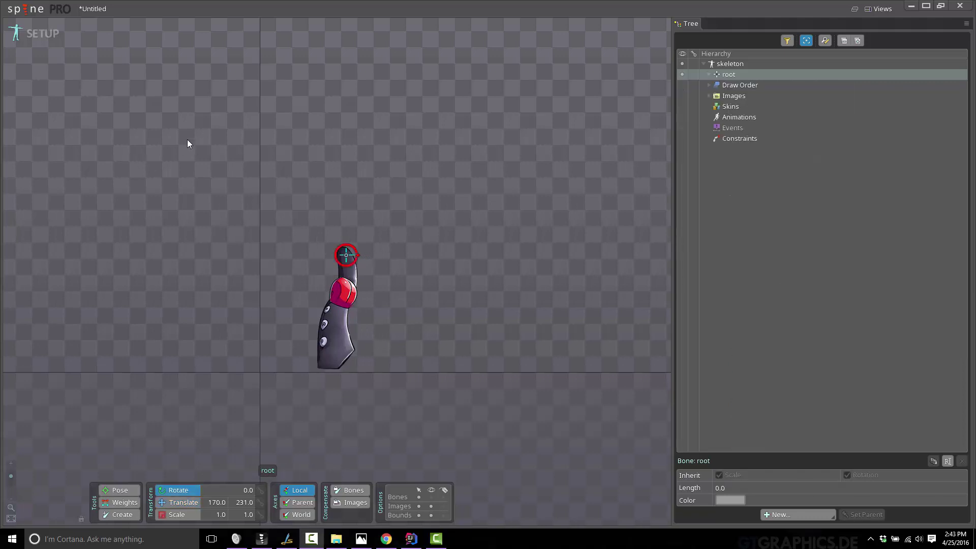
# - Switch from Setup to Animate mode and create a new animation named kick
pyautogui.click(39, 35)
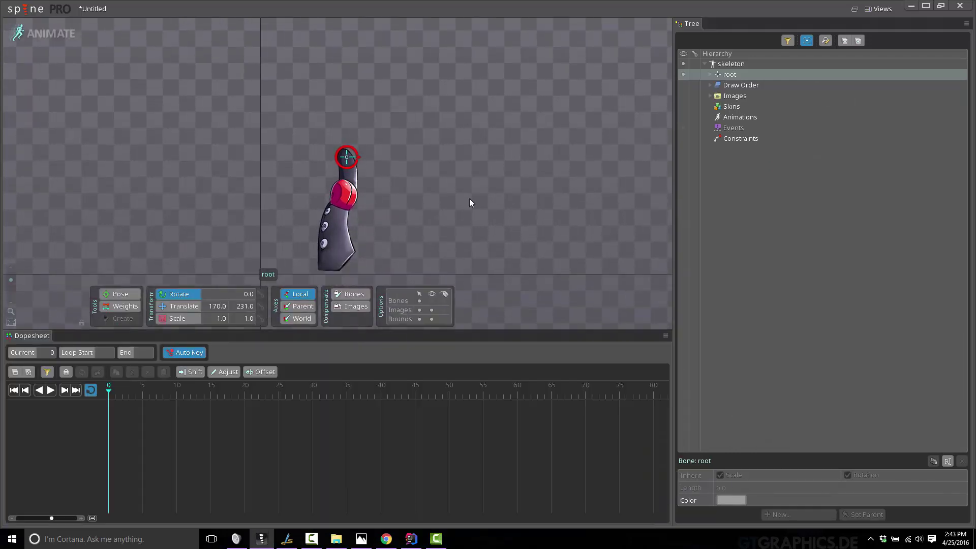
pyautogui.click(709, 75)
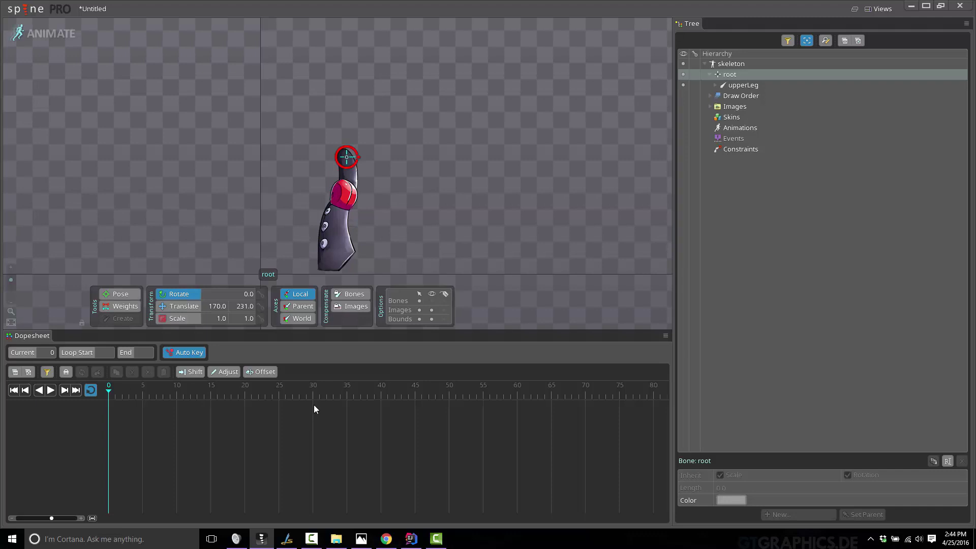
pyautogui.click(732, 127)
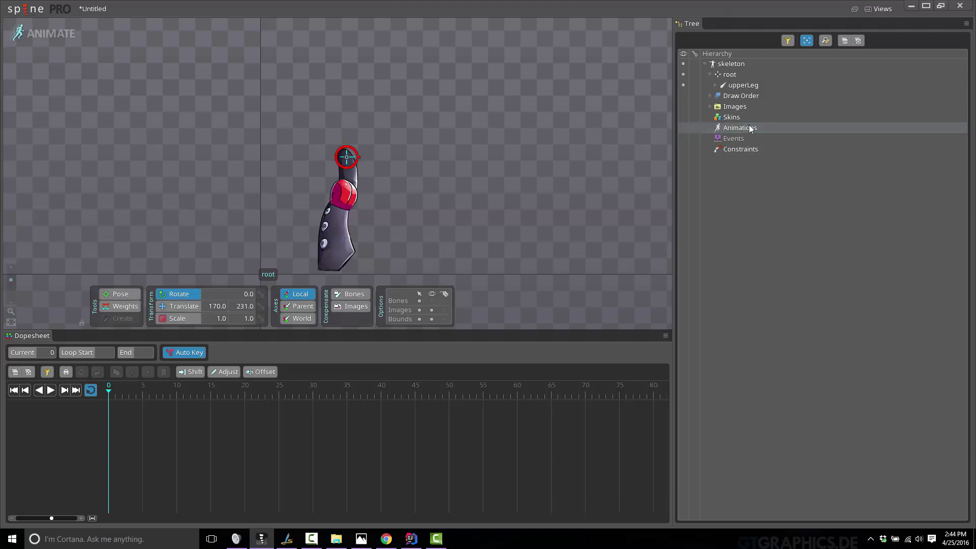
pyautogui.click(819, 511)
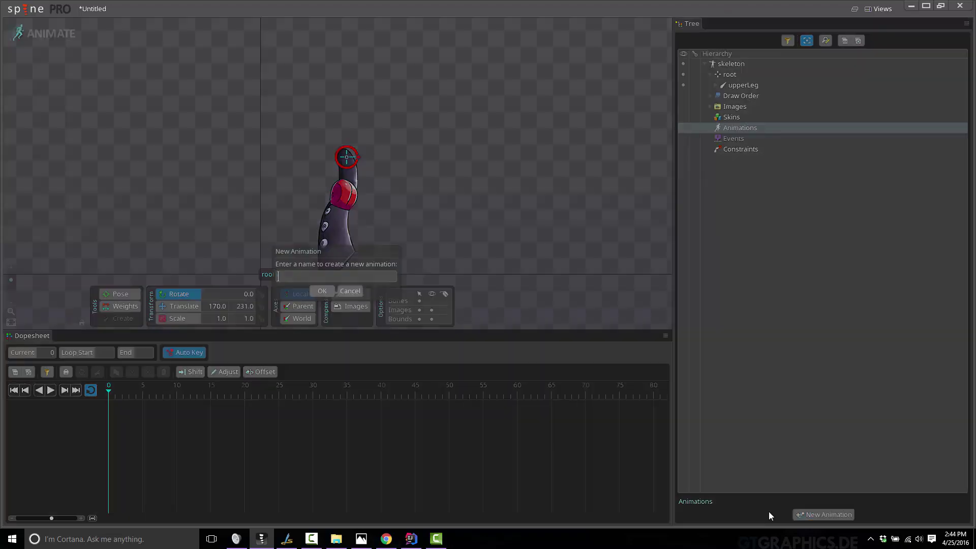
pyautogui.write('kick')
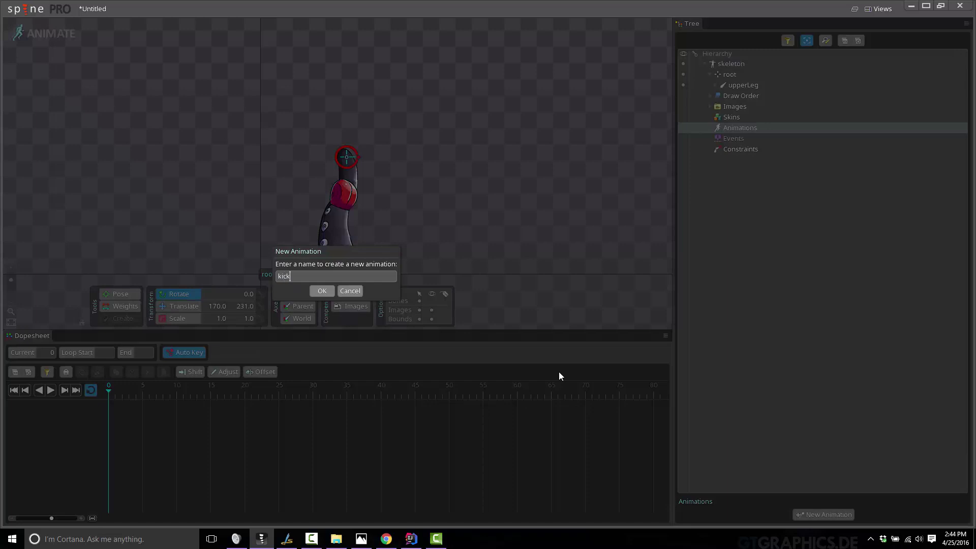
pyautogui.press('Return')
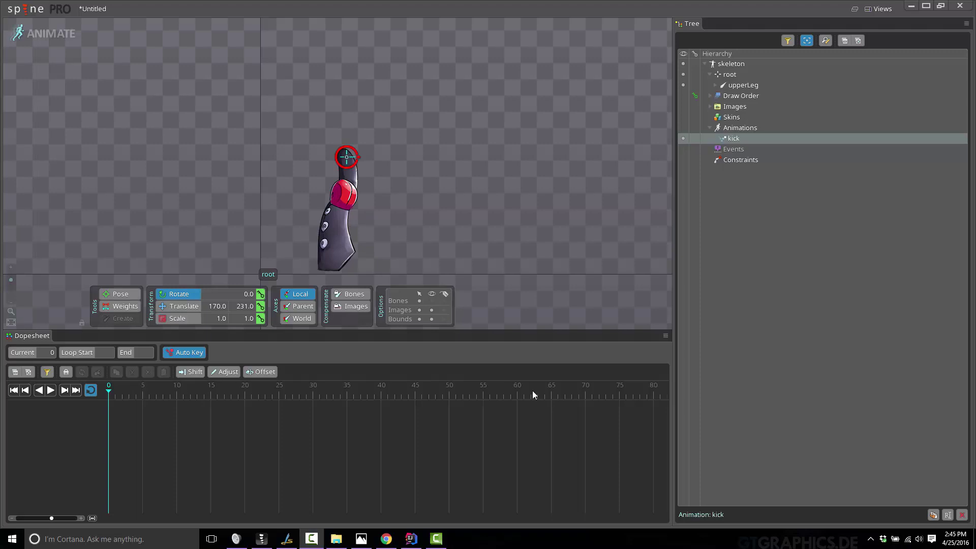
# - At frame 10 of the kick animation, rotate the root bone to about 321.7° and the lowerLeg bone to about 336.9°
pyautogui.click(175, 398)
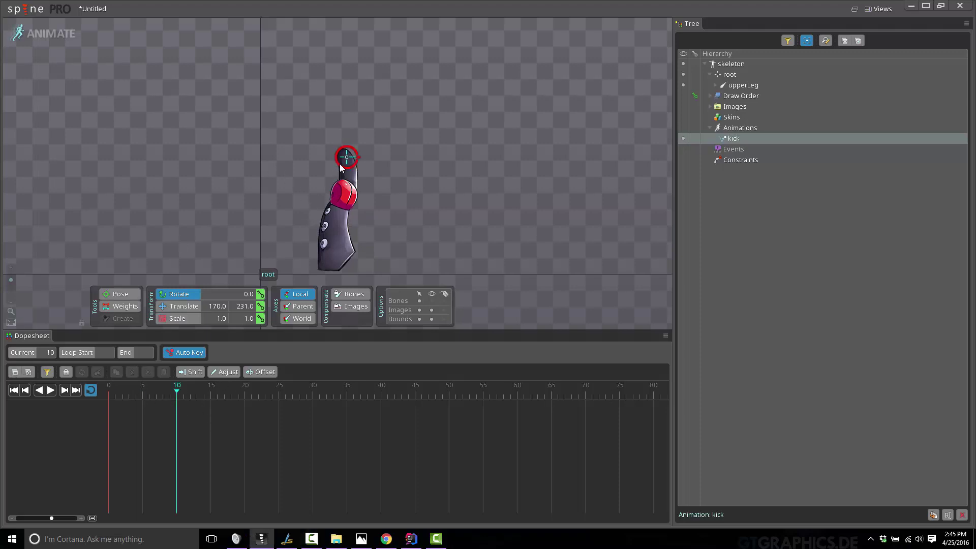
pyautogui.moveTo(337, 166); pyautogui.dragTo(308, 181)
pyautogui.click(319, 192)
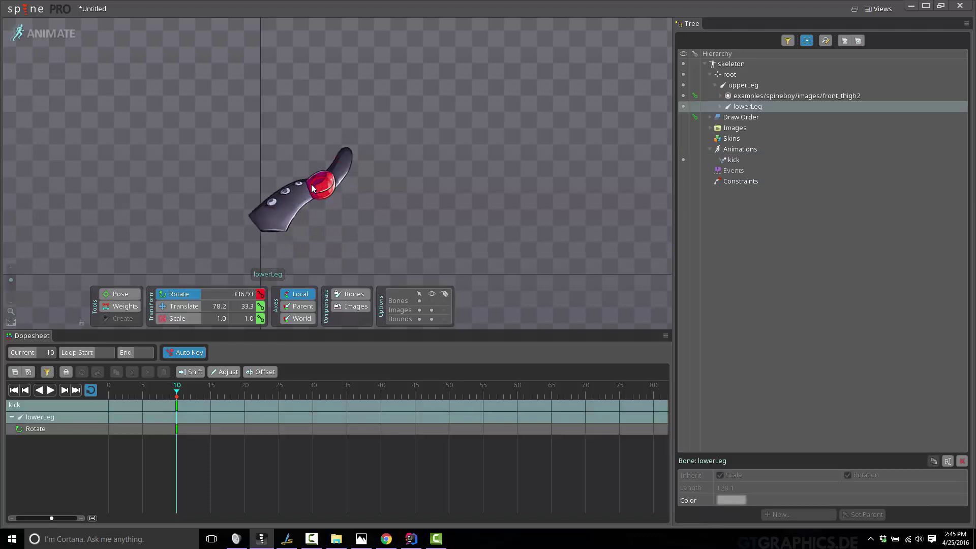
# - At frame 20, rotate the root bone to about 306.2° and the lowerLeg bone to about 321.2°
pyautogui.click(242, 403)
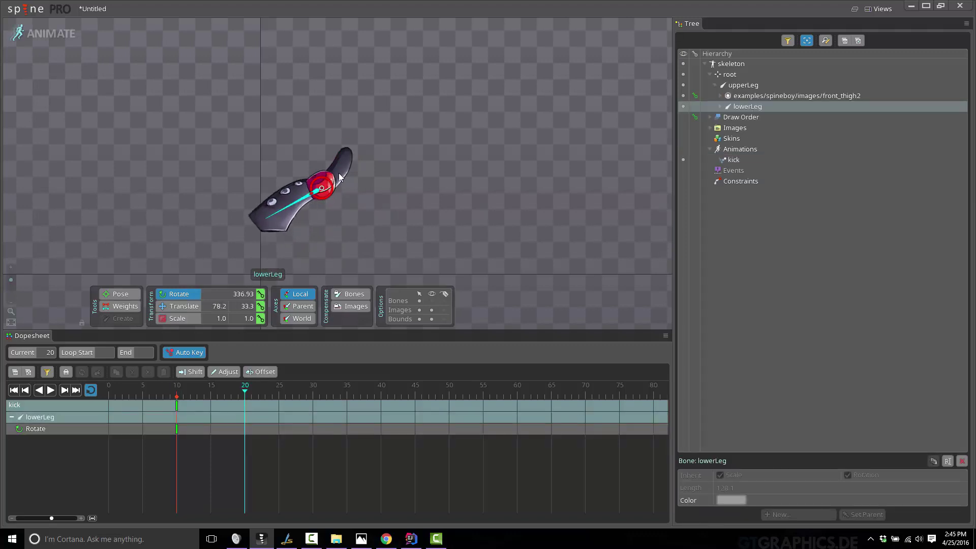
pyautogui.click(350, 159)
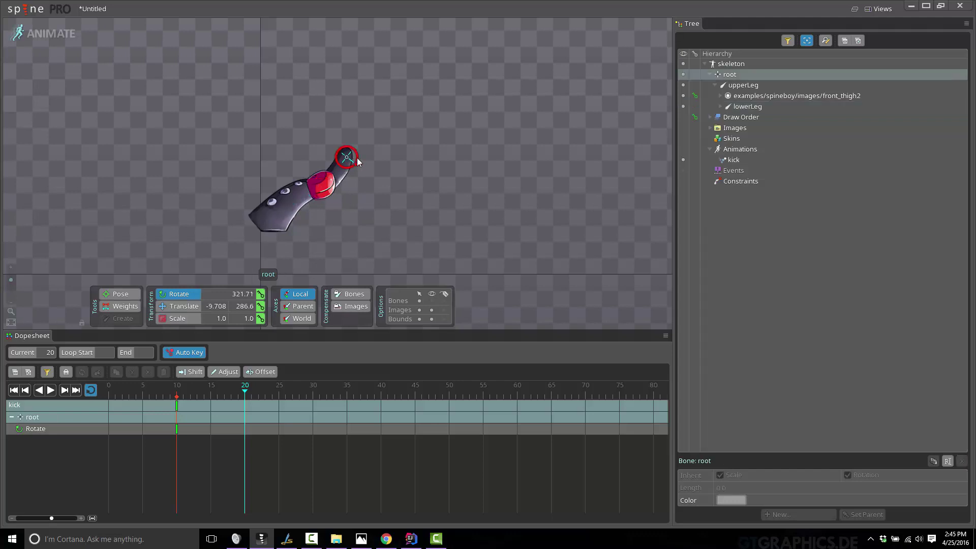
pyautogui.moveTo(356, 159); pyautogui.dragTo(356, 160)
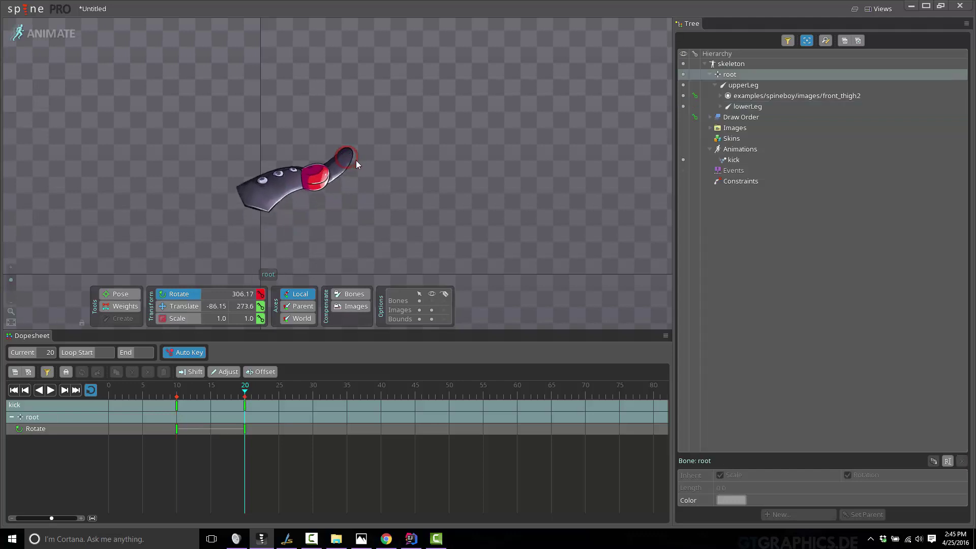
pyautogui.click(307, 182)
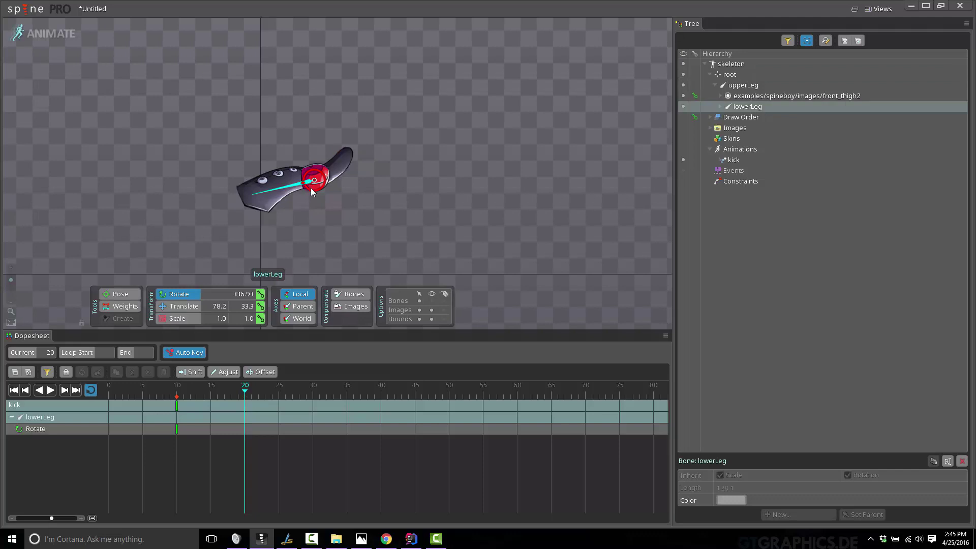
pyautogui.moveTo(312, 190); pyautogui.dragTo(309, 188)
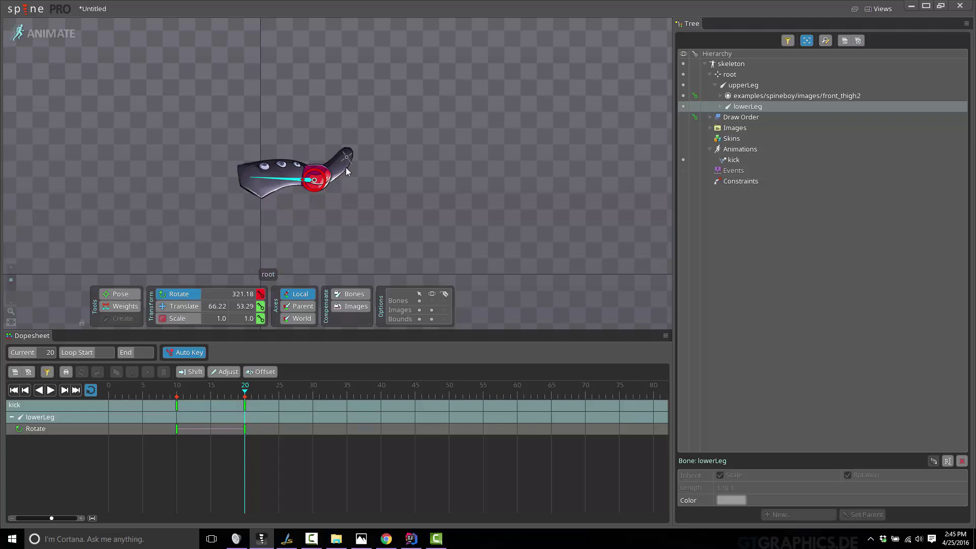
# - At frame 30, rotate the root bone to about 11.9° and the lowerLeg bone to about 5°
pyautogui.click(313, 403)
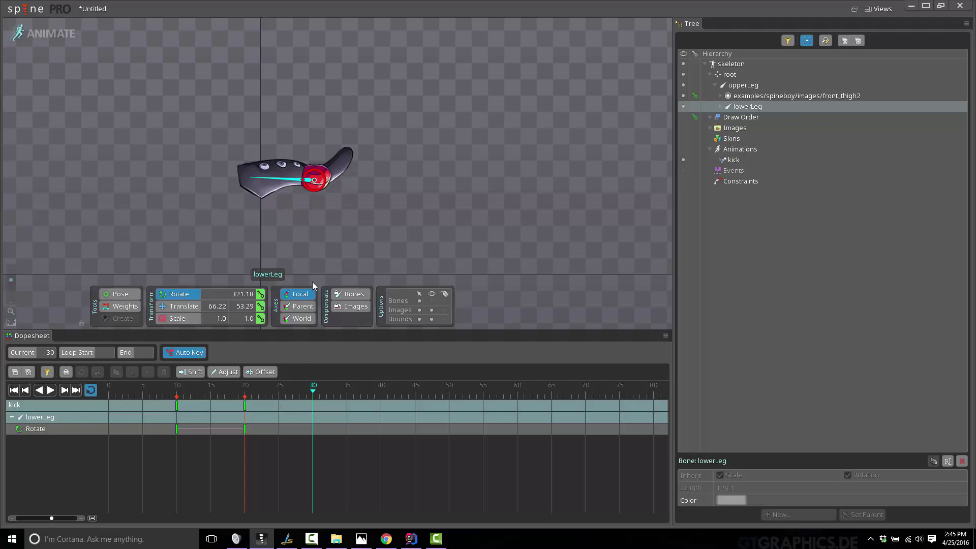
pyautogui.click(349, 159)
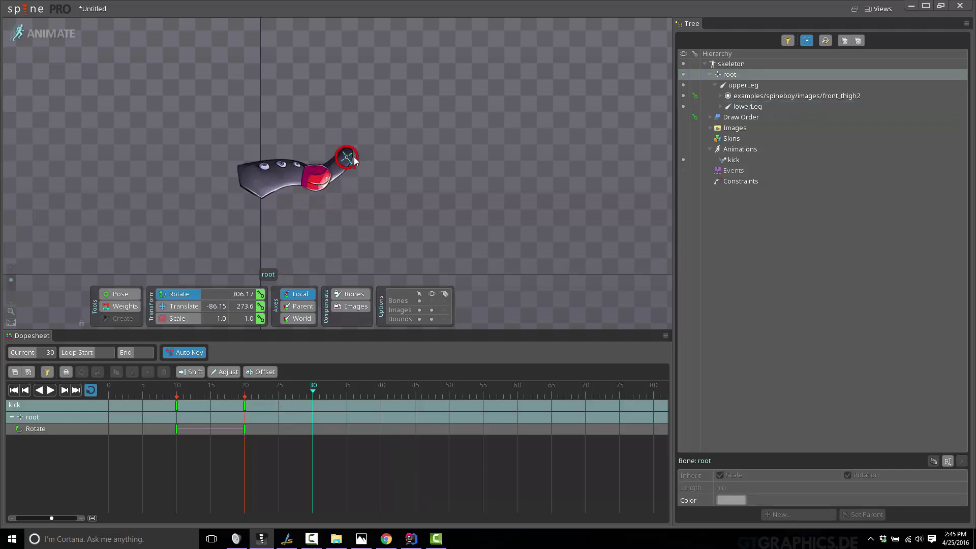
pyautogui.moveTo(358, 161); pyautogui.dragTo(359, 154)
pyautogui.moveTo(361, 147)
pyautogui.mouseDown()
pyautogui.moveTo(362, 132)
pyautogui.moveTo(359, 150)
pyautogui.mouseUp()
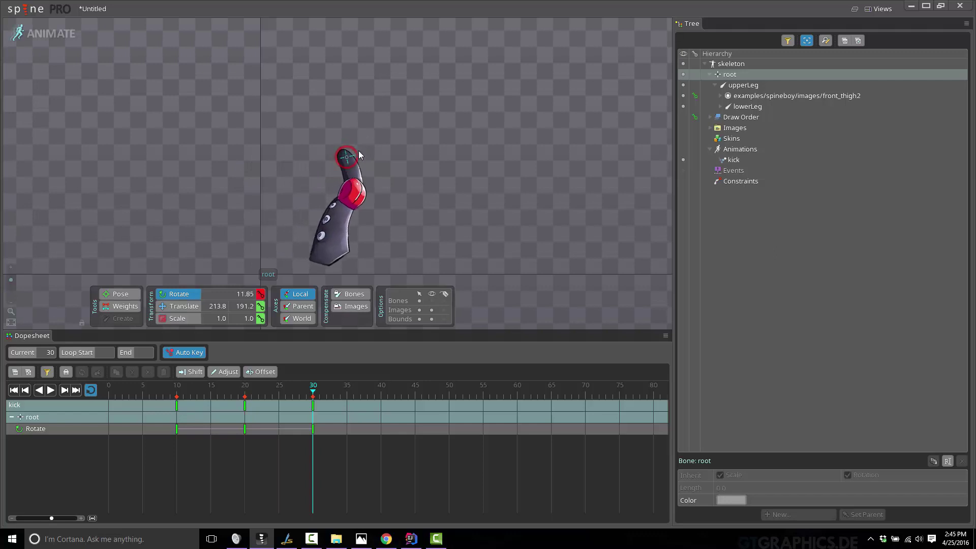
pyautogui.click(356, 203)
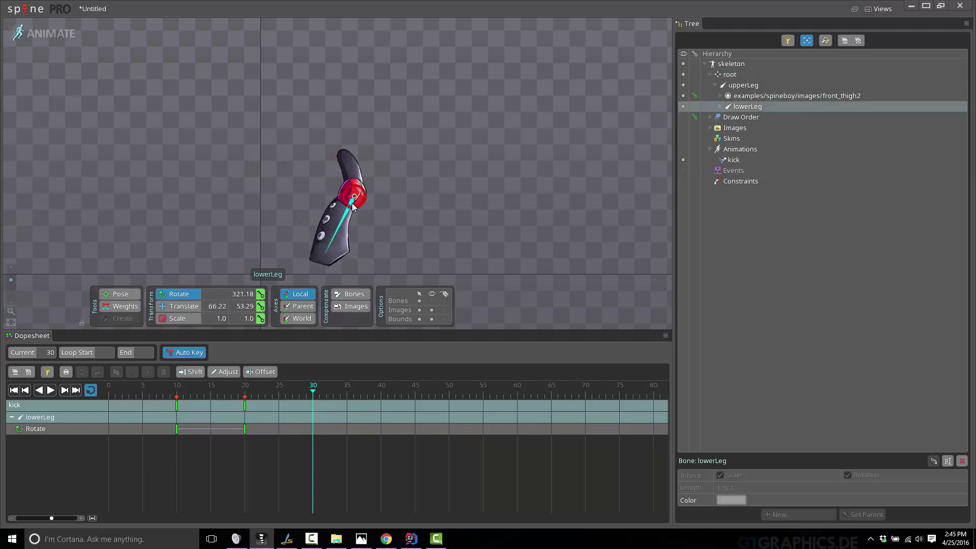
pyautogui.moveTo(358, 203); pyautogui.dragTo(368, 208)
# - At frame 40, rotate the root bone to about 44.5° and the lowerLeg bone to about 10.9°
pyautogui.click(381, 405)
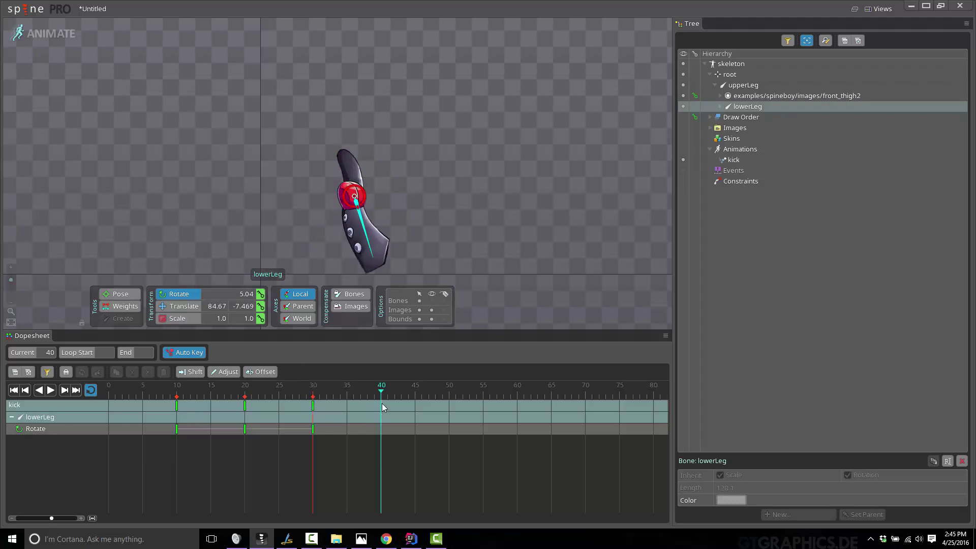
pyautogui.click(352, 157)
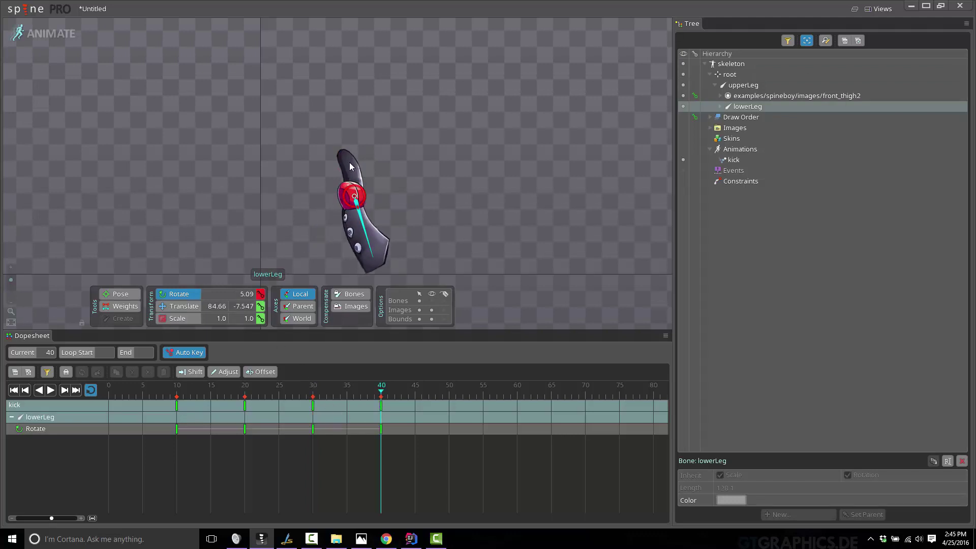
pyautogui.click(343, 158)
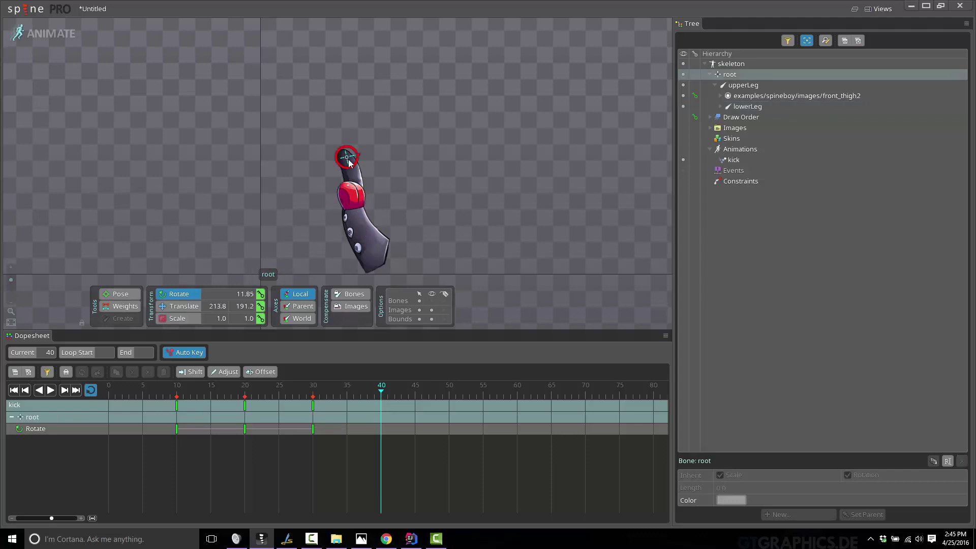
pyautogui.moveTo(353, 162); pyautogui.dragTo(357, 158)
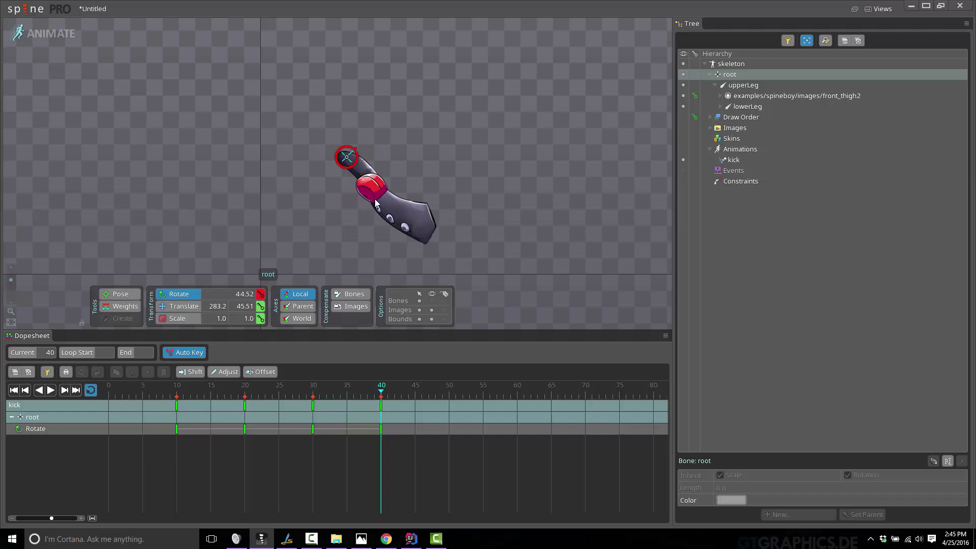
pyautogui.click(397, 211)
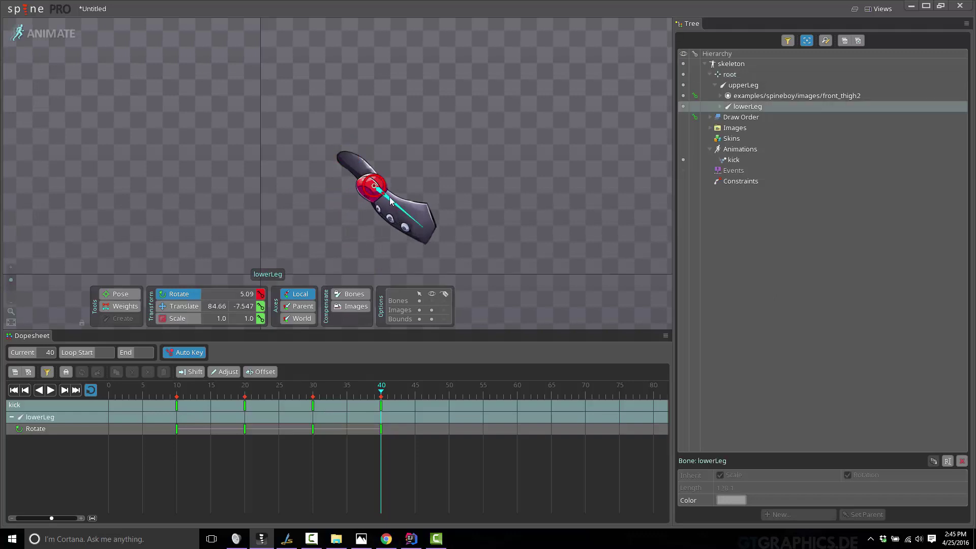
pyautogui.moveTo(384, 188); pyautogui.dragTo(384, 182)
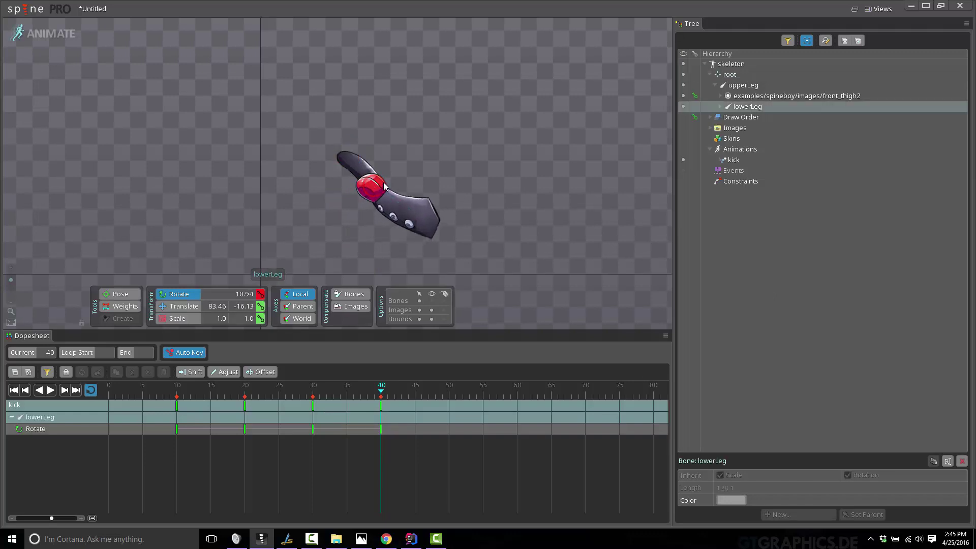
# - Play back the kick animation to check the leg's motion
pyautogui.click(51, 390)
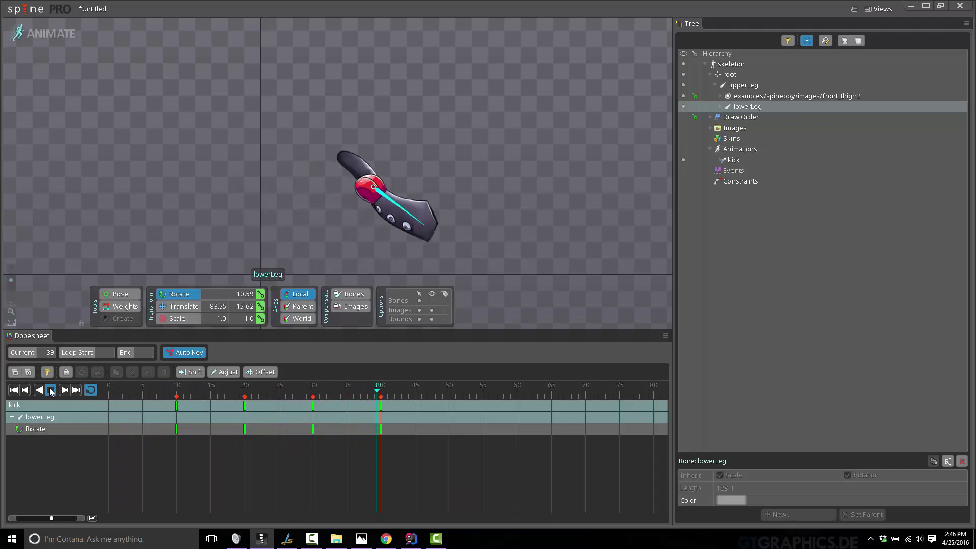
pyautogui.click(53, 390)
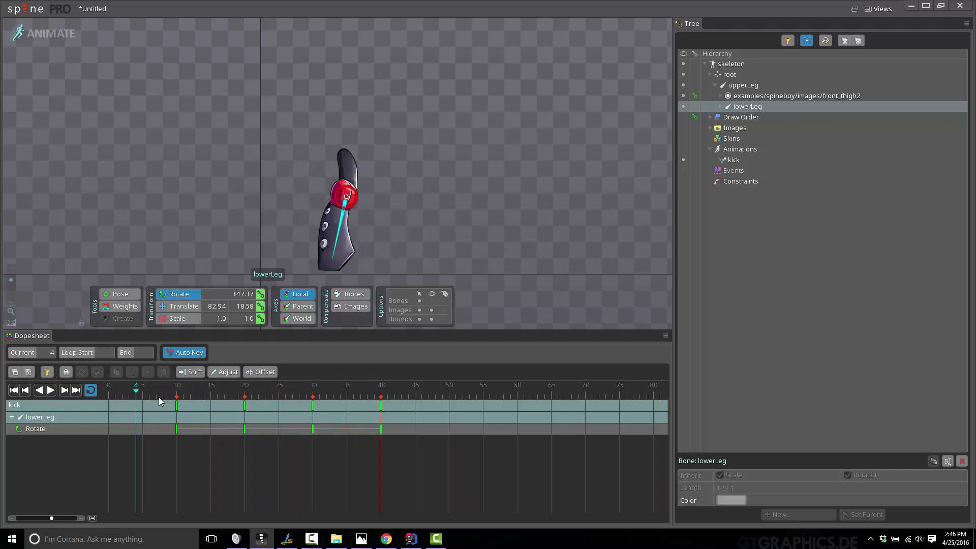
pyautogui.click(53, 390)
# - Try to stretch all the lowerLeg rotation keys so that they start at about frame 3
pyautogui.moveTo(323, 465); pyautogui.dragTo(177, 398)
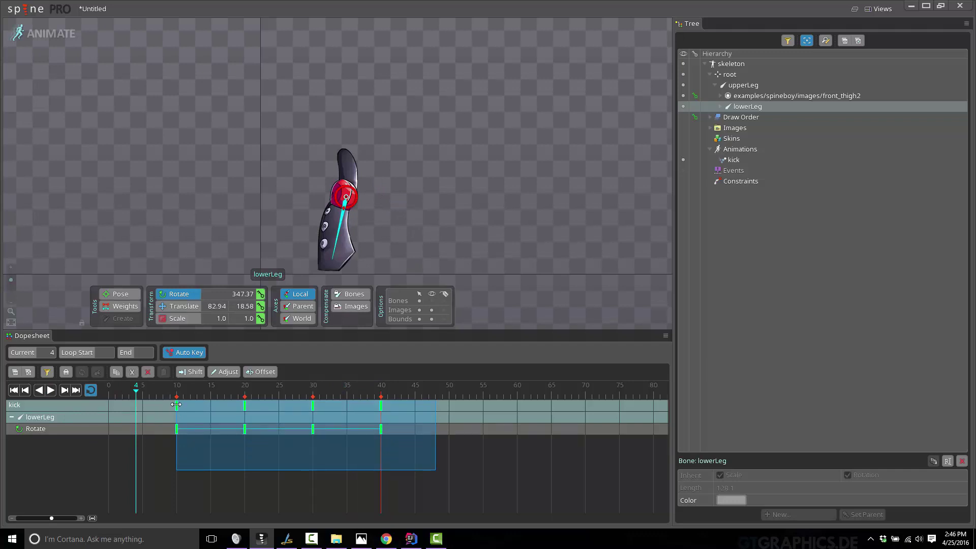
pyautogui.moveTo(176, 404); pyautogui.dragTo(130, 405)
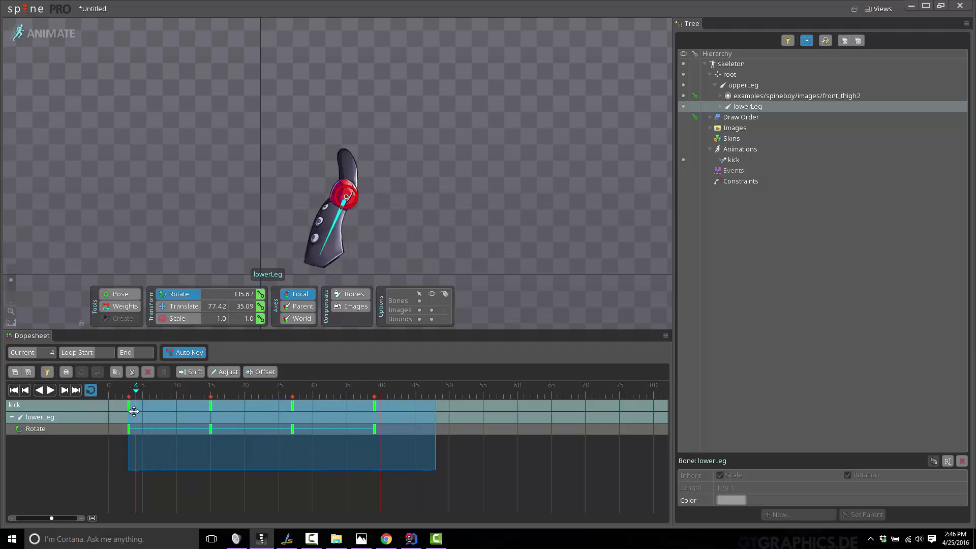
pyautogui.hotkey('ctrl', 'z')
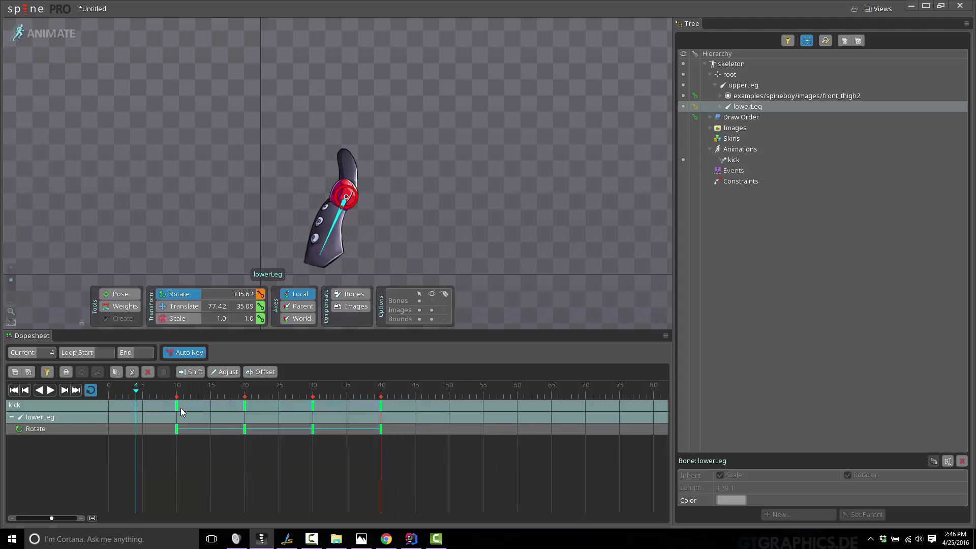
# - Move the first three lowerLeg rotation keys to frames 0, 10 and 25, and play back the result
pyautogui.moveTo(176, 407); pyautogui.dragTo(110, 410)
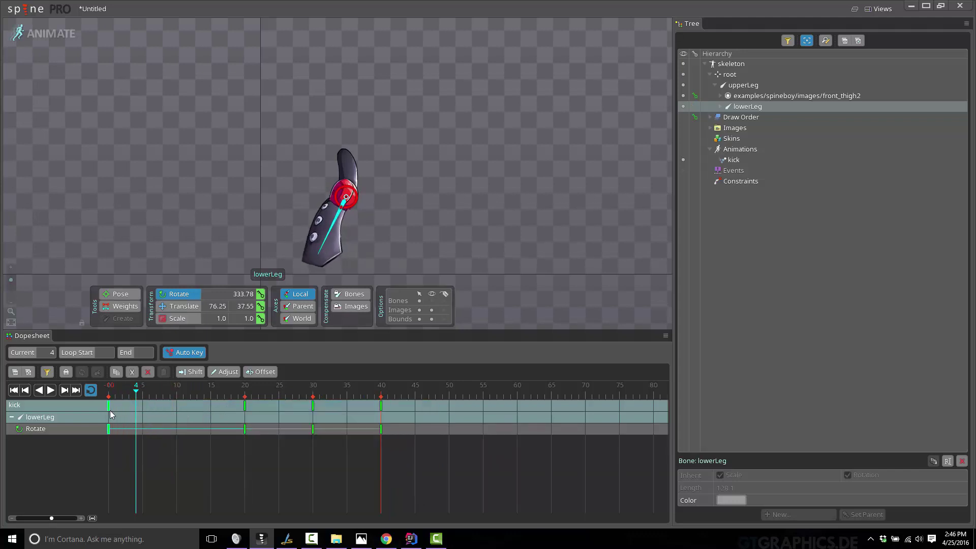
pyautogui.click(245, 408)
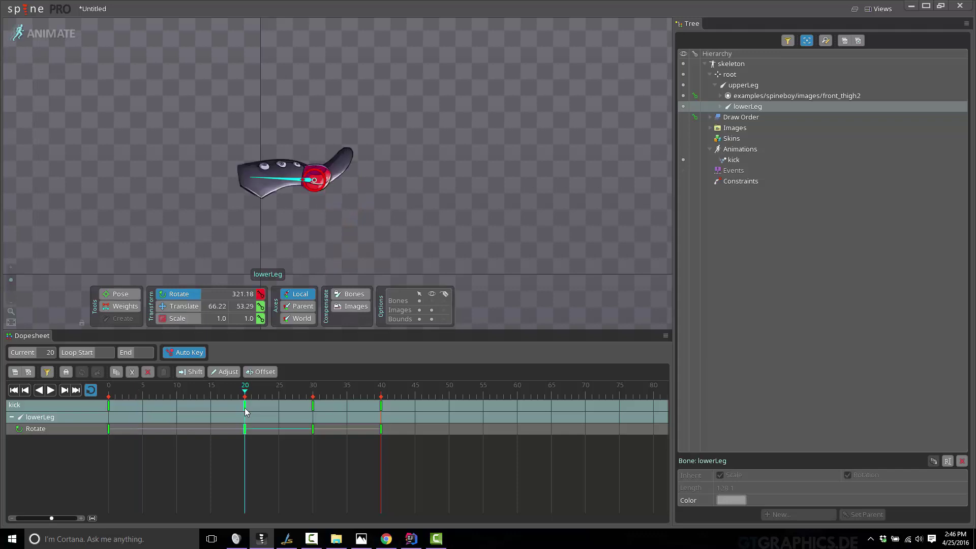
pyautogui.moveTo(245, 408); pyautogui.dragTo(174, 408)
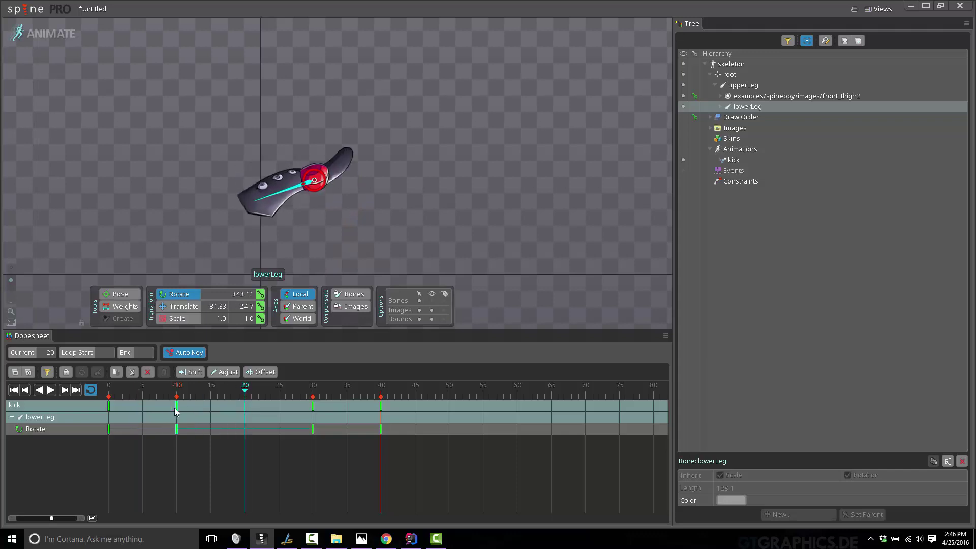
pyautogui.moveTo(311, 405); pyautogui.dragTo(277, 408)
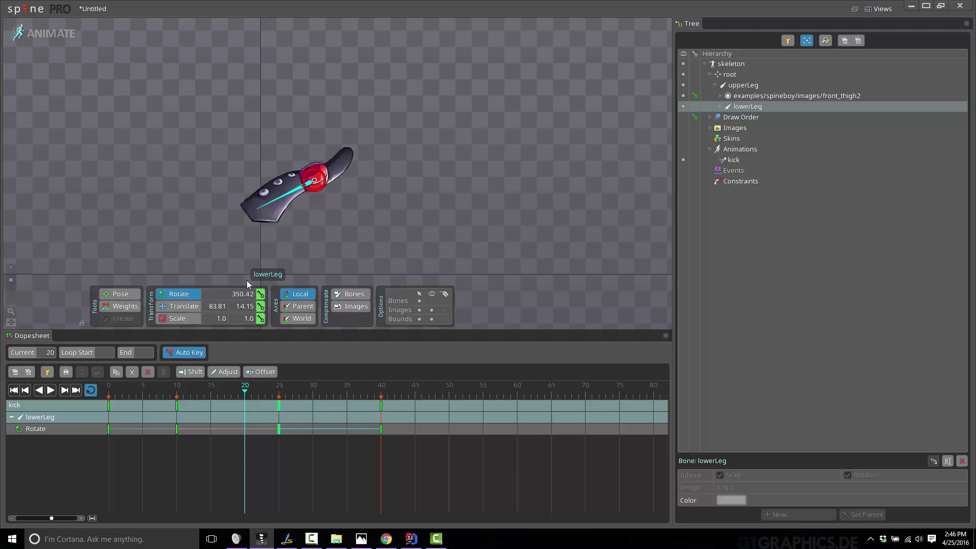
pyautogui.click(51, 390)
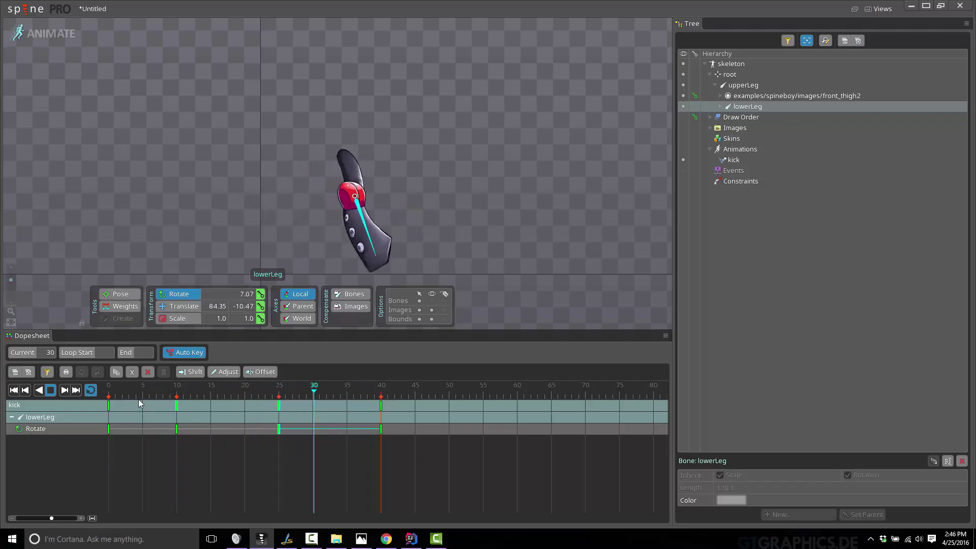
pyautogui.click(50, 390)
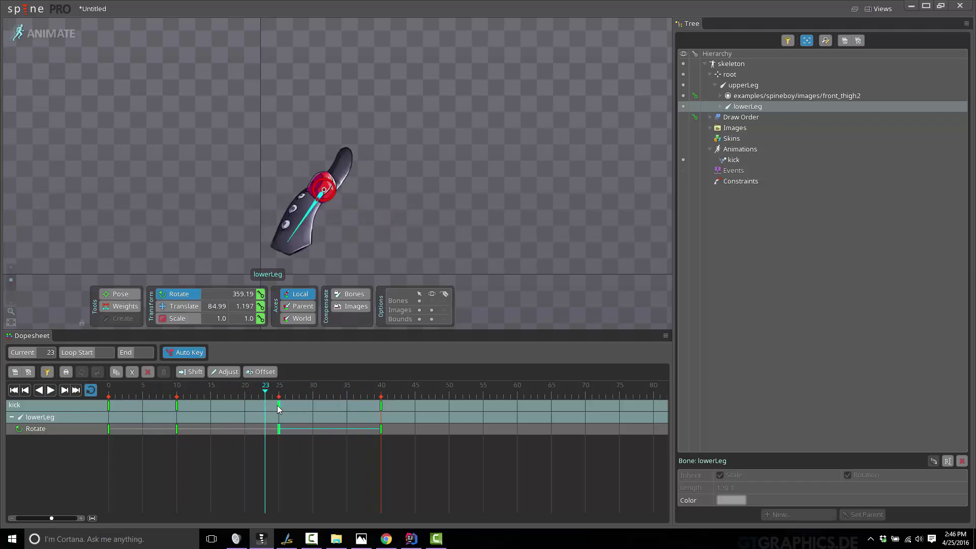
# - Delete the lowerLeg rotation key at frame 25, and check the poses at frames 10 and 40
pyautogui.click(279, 404)
pyautogui.press('Delete')
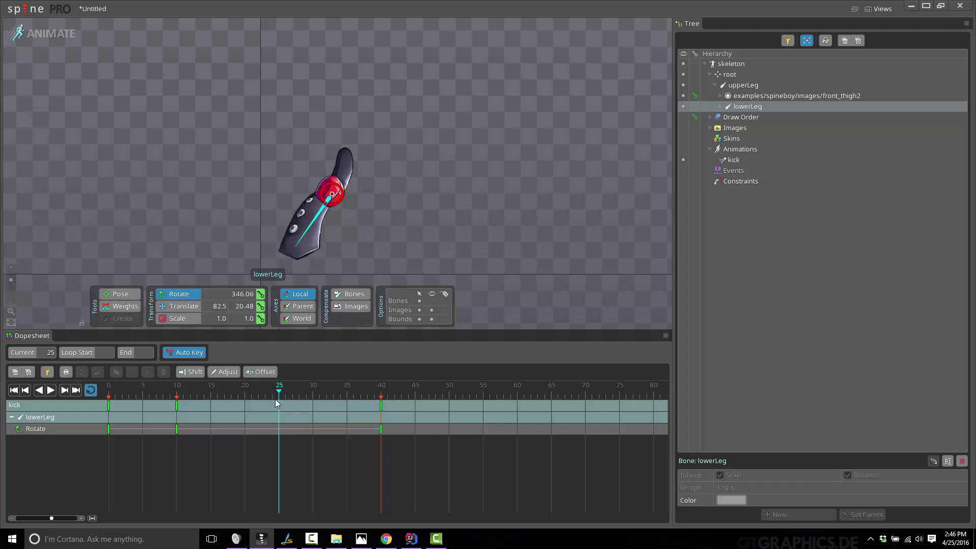
pyautogui.click(176, 405)
pyautogui.click(381, 404)
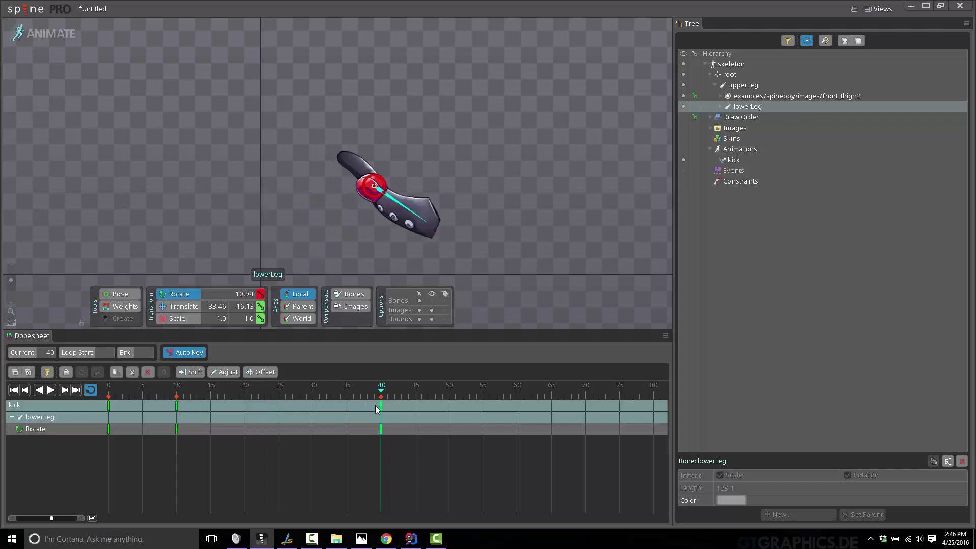
pyautogui.click(178, 407)
# - Play the kick animation looped, turn off repeat, and play it once more from frame 0
pyautogui.click(50, 390)
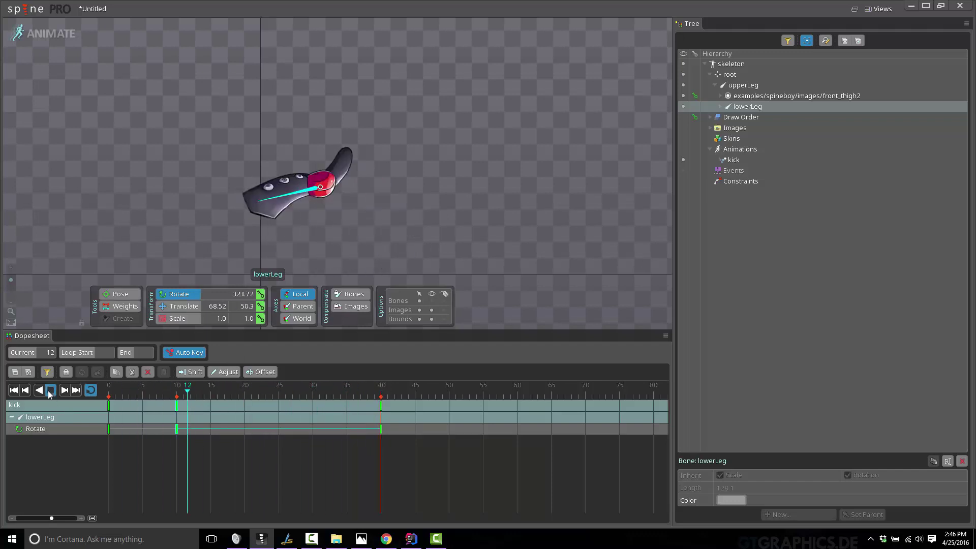
pyautogui.click(50, 390)
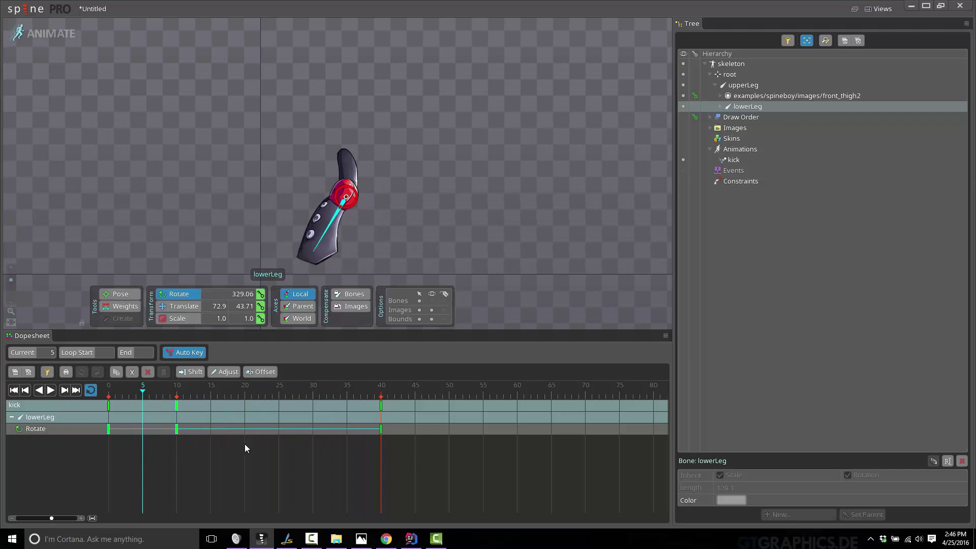
pyautogui.click(50, 391)
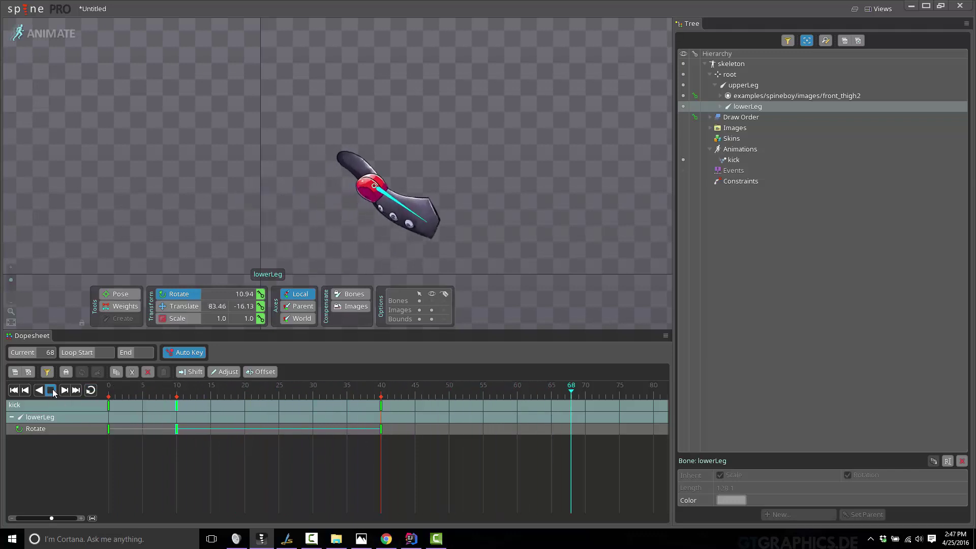
pyautogui.click(51, 391)
pyautogui.click(14, 389)
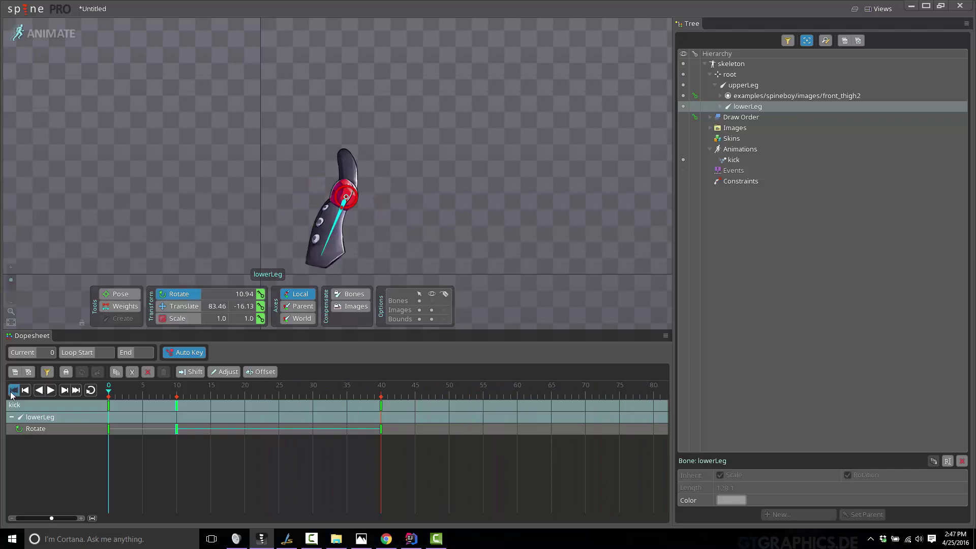
pyautogui.click(51, 393)
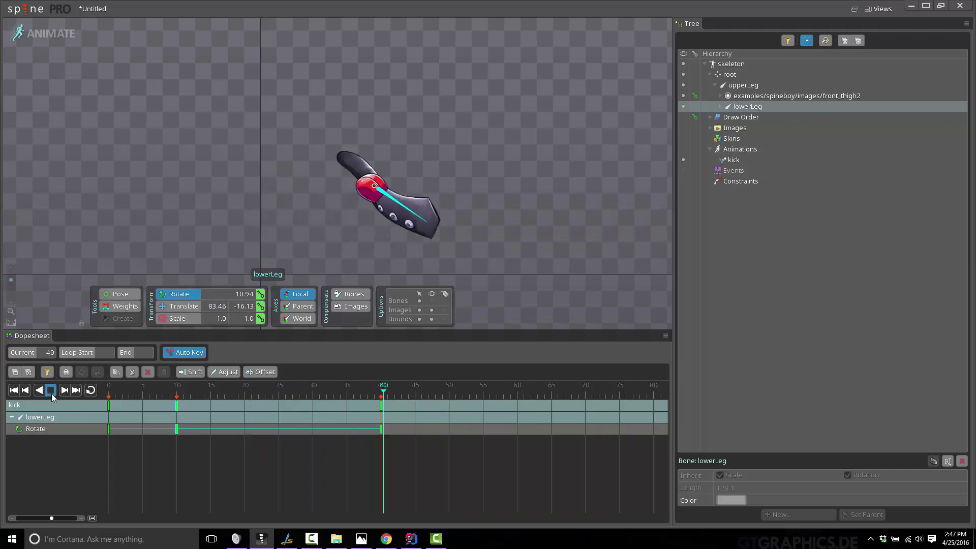
pyautogui.click(52, 391)
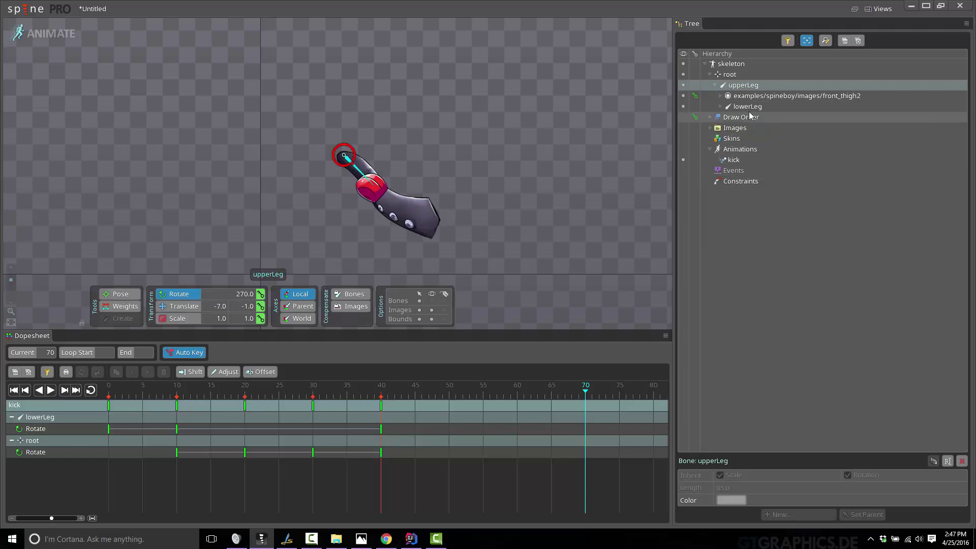
# - At frame 71, rotate the upperLeg bone to about 219.4°
pyautogui.click(736, 149)
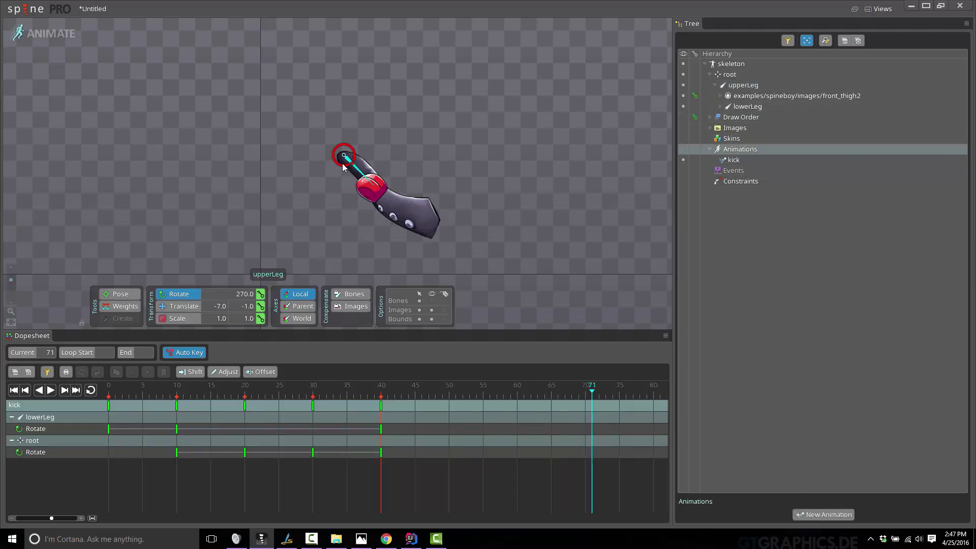
pyautogui.moveTo(340, 170)
pyautogui.mouseDown()
pyautogui.moveTo(325, 166)
pyautogui.moveTo(322, 175)
pyautogui.mouseUp()
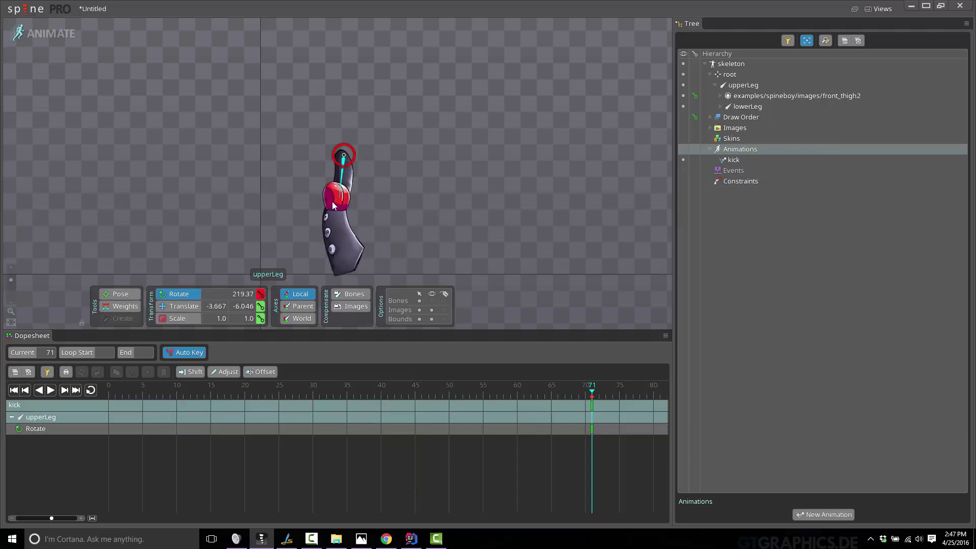
# - Try to key the lowerLeg bone at about 358.7° on frame 71, and delete that lowerLeg key
pyautogui.click(342, 233)
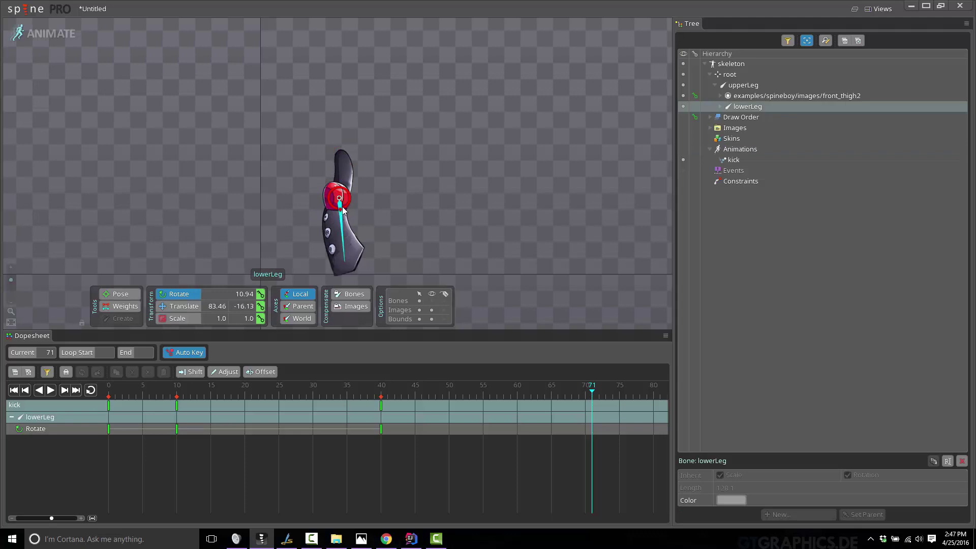
pyautogui.moveTo(342, 210); pyautogui.dragTo(341, 212)
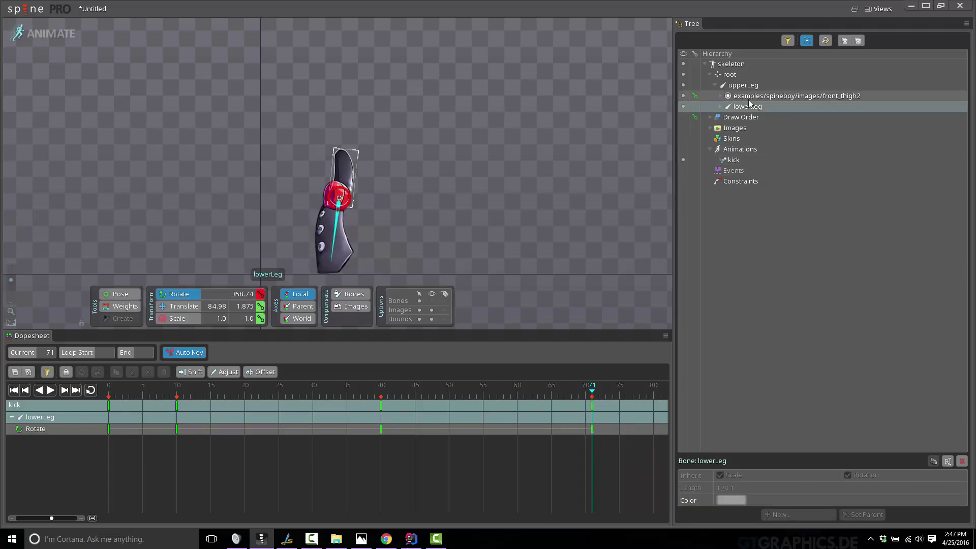
pyautogui.click(592, 405)
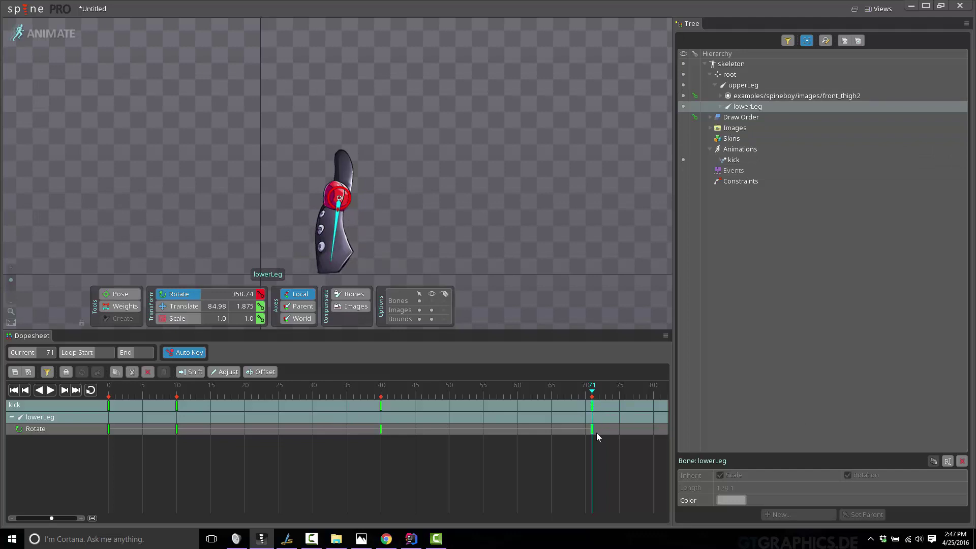
pyautogui.press('Delete')
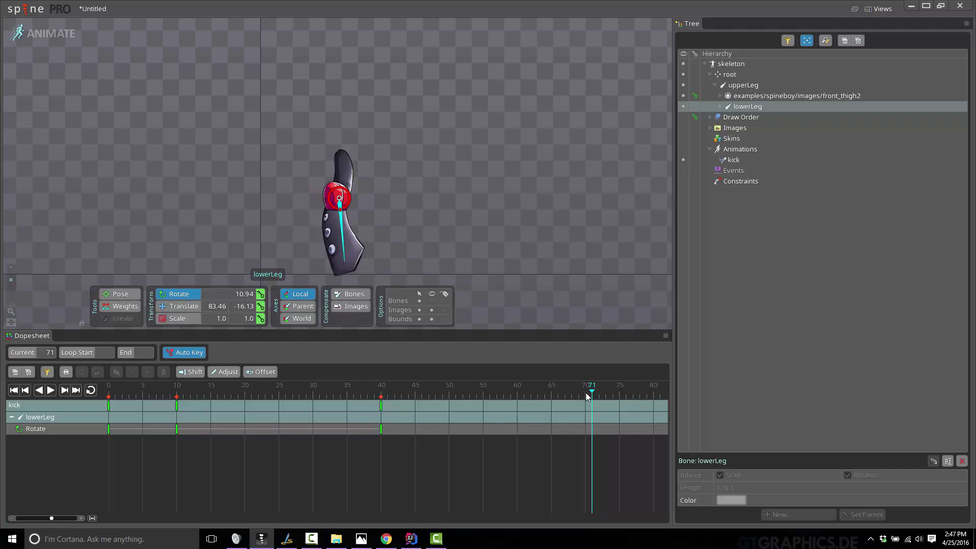
# - Turn off Auto Key, return to frame 0, and create a new animation named idle
pyautogui.click(181, 353)
pyautogui.press('Home')
pyautogui.click(740, 150)
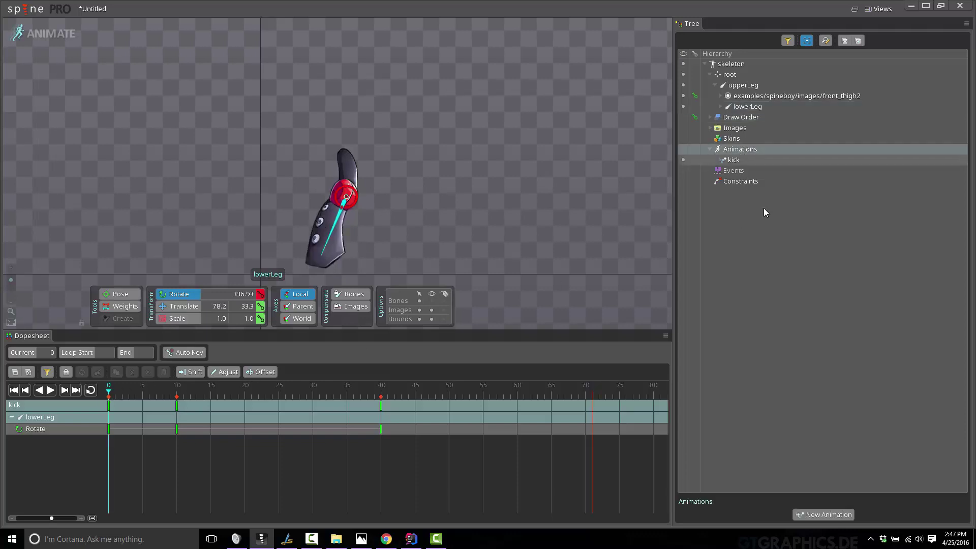
pyautogui.click(825, 516)
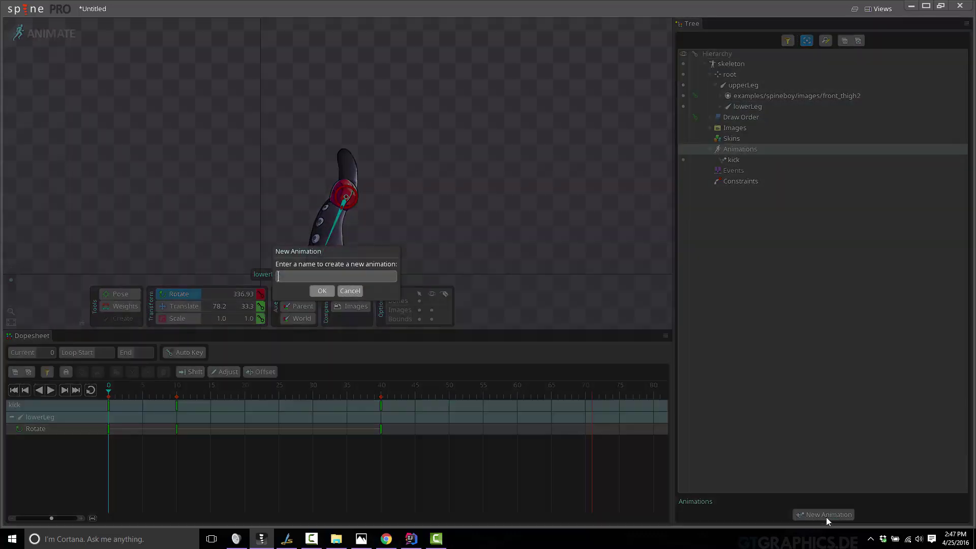
pyautogui.write('idle')
pyautogui.press('Return')
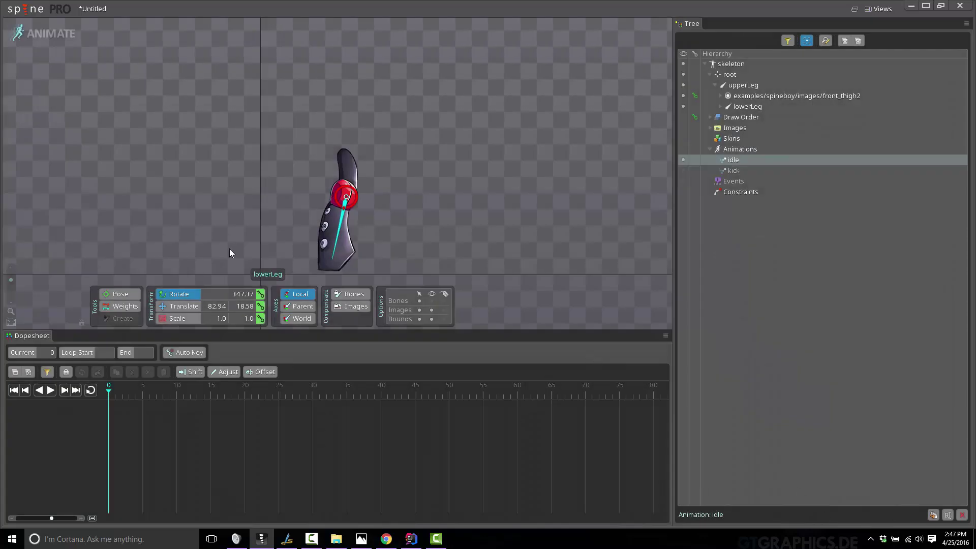
# - Turn Auto Key back on, make the kick animation active, and play it through once
pyautogui.click(199, 355)
pyautogui.click(733, 170)
pyautogui.click(683, 170)
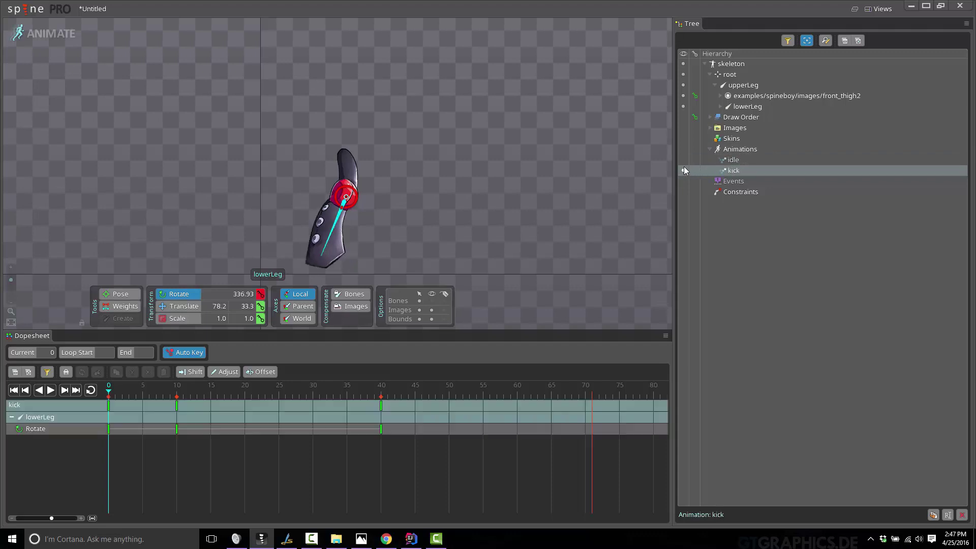
pyautogui.click(51, 392)
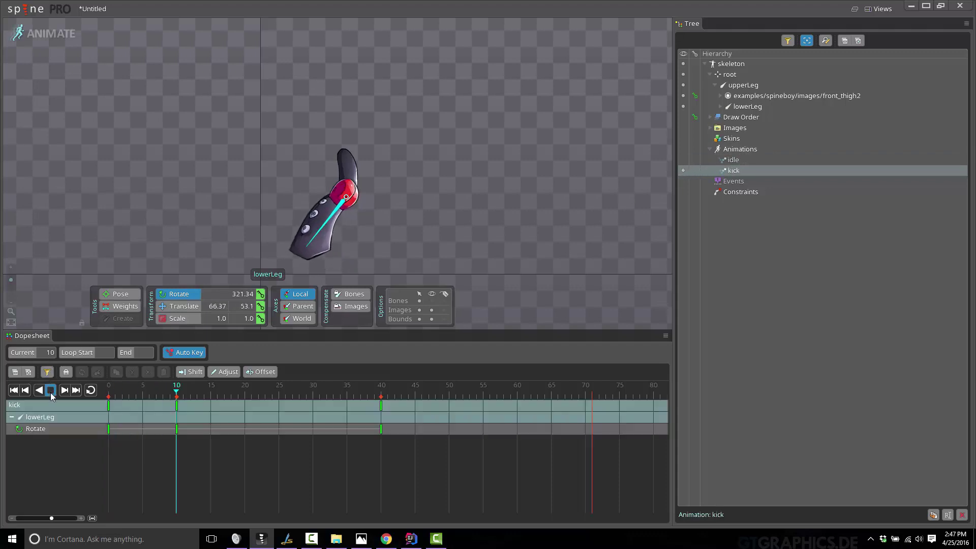
pyautogui.click(50, 391)
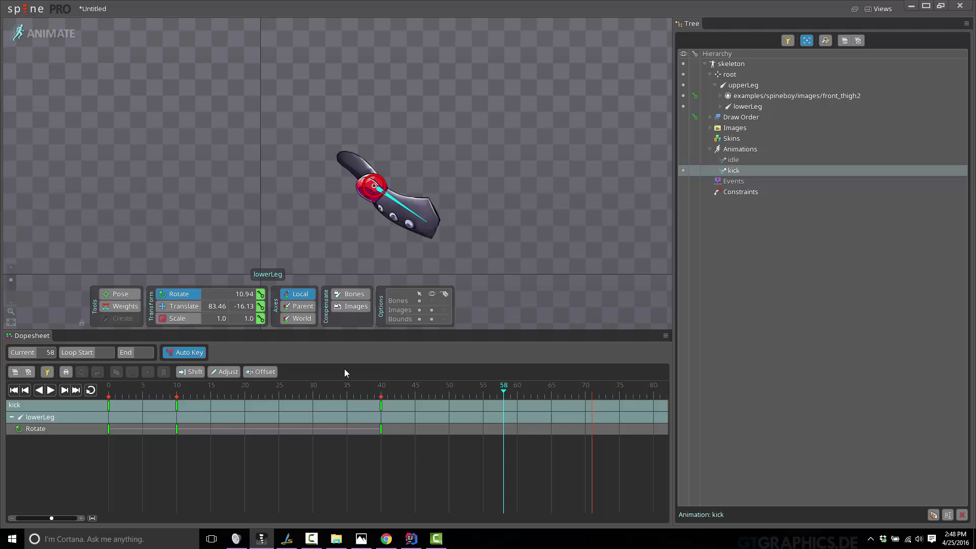
# - Go to frame 20 of the kick animation and create a new event named half
pyautogui.click(734, 182)
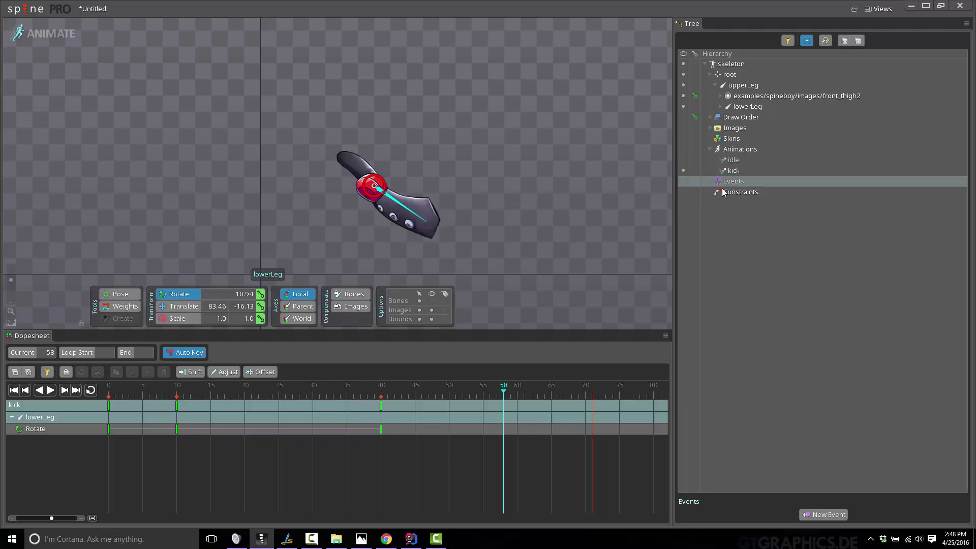
pyautogui.click(241, 414)
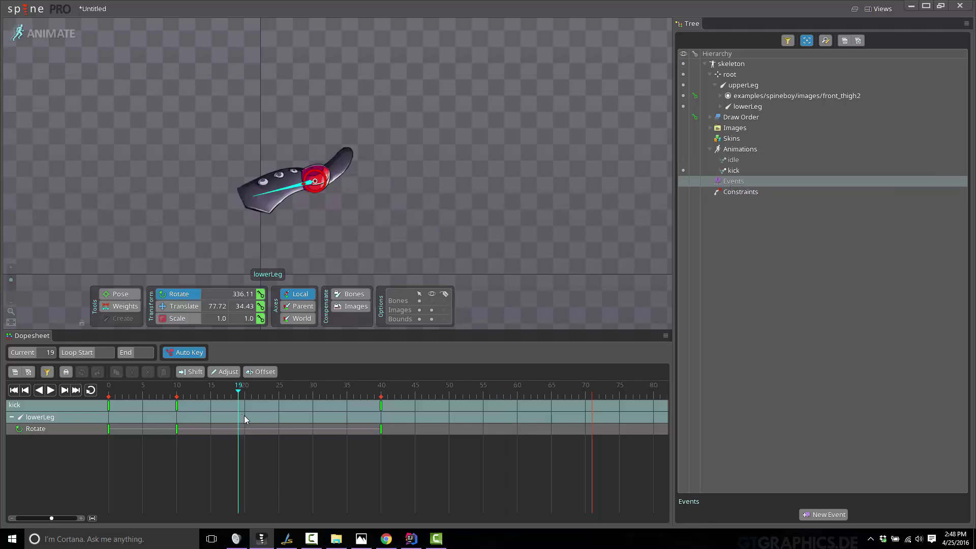
pyautogui.click(244, 416)
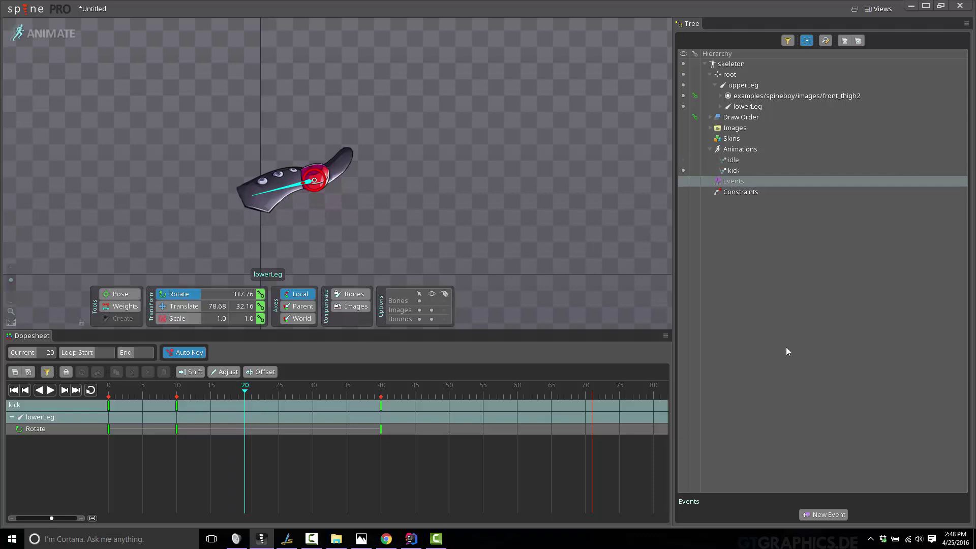
pyautogui.click(808, 514)
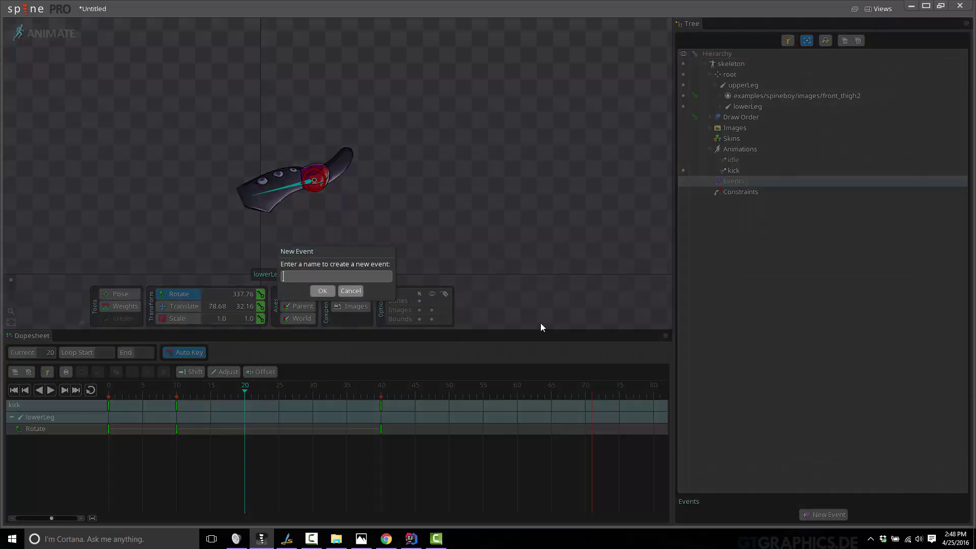
pyautogui.write('half')
pyautogui.press('Return')
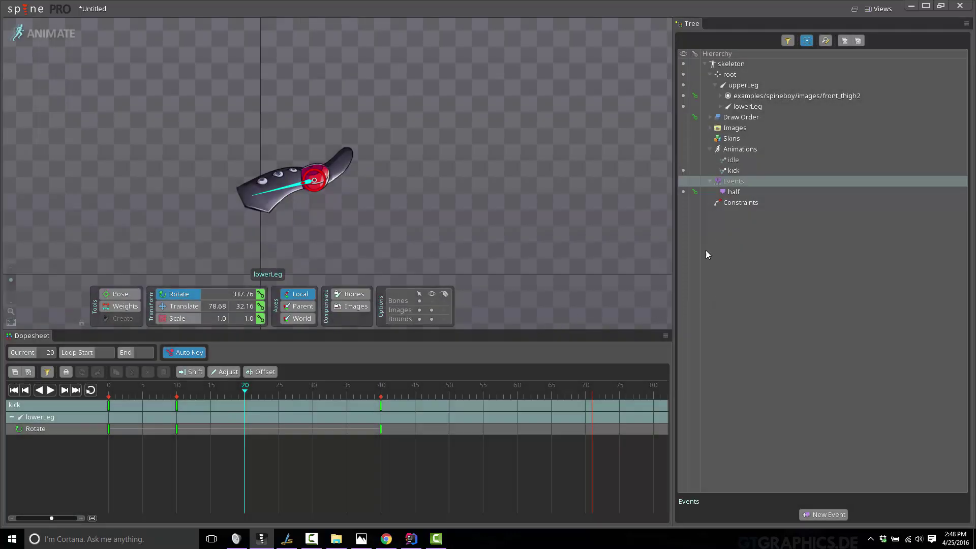
# - Set the half event's string to halfway and key the event at frame 20
pyautogui.click(737, 192)
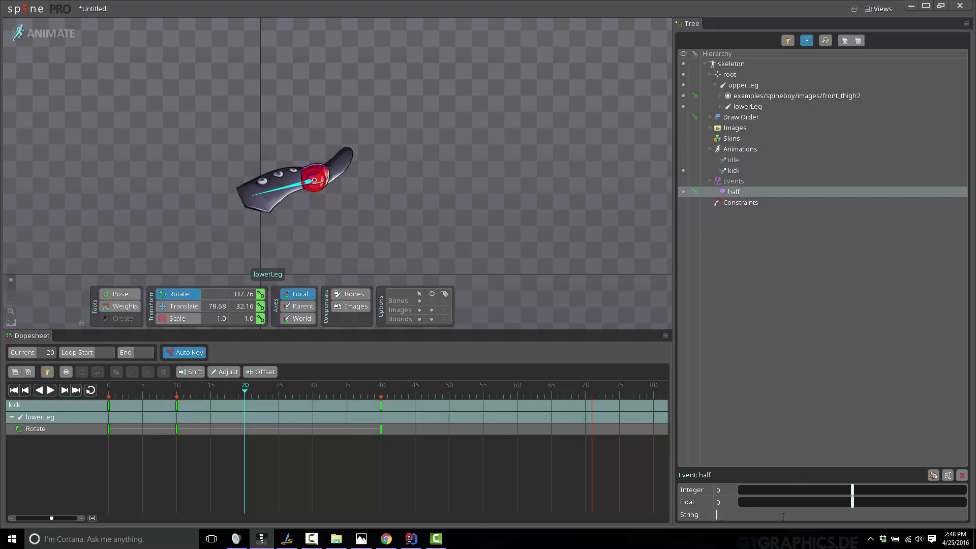
pyautogui.write('halfway')
pyautogui.press('Return')
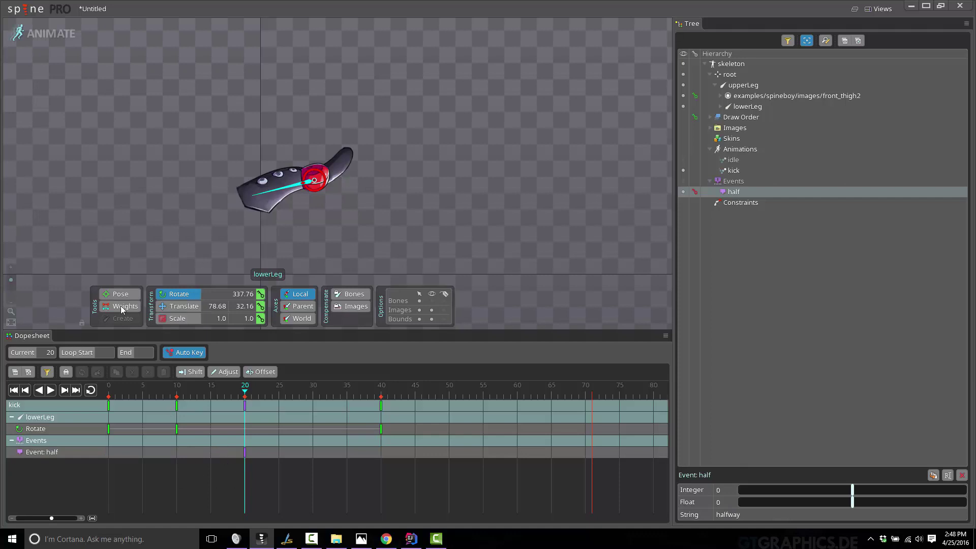
# - Play the kick animation with its event key, turn on repeat, and stop the playback
pyautogui.click(51, 390)
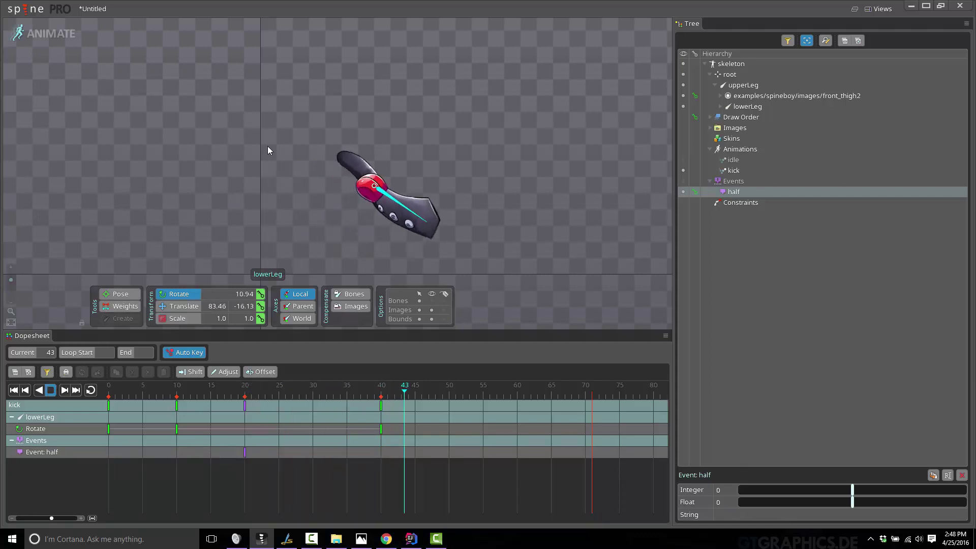
pyautogui.click(90, 390)
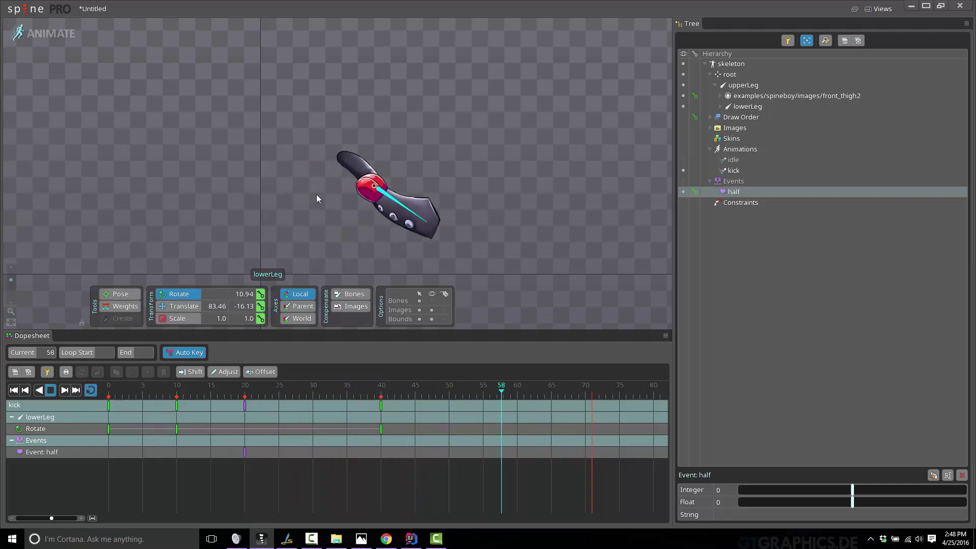
pyautogui.scroll(-2, 386, 198)
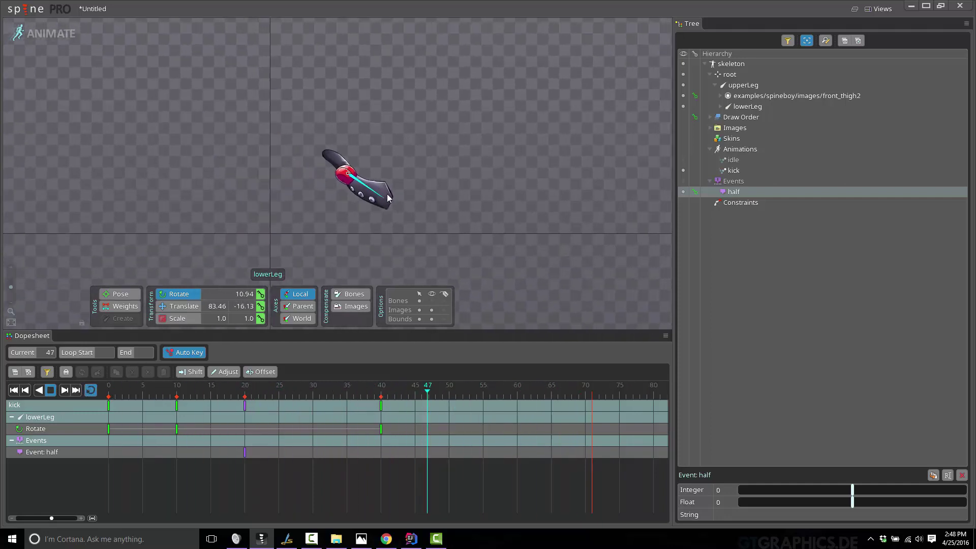
pyautogui.scroll(-2, 388, 198)
pyautogui.click(245, 452)
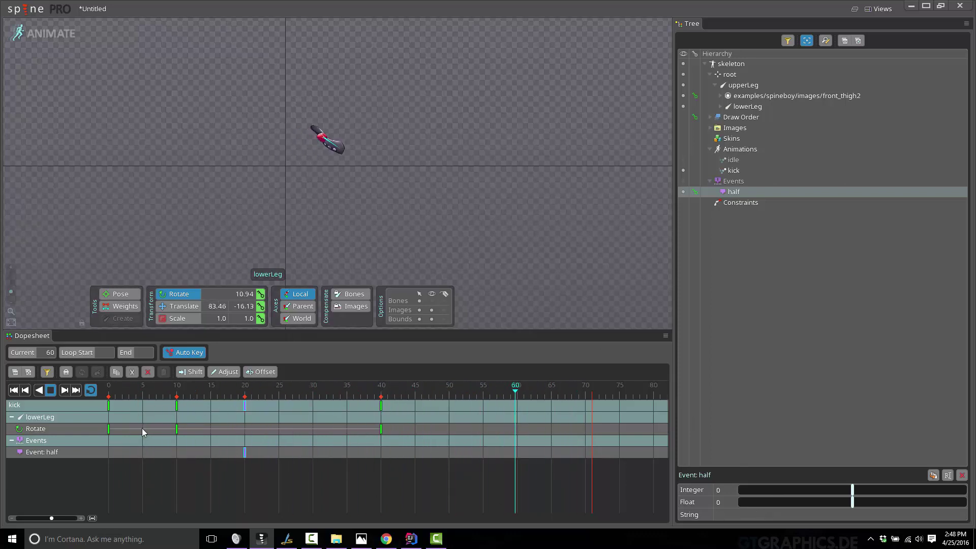
pyautogui.press('space')
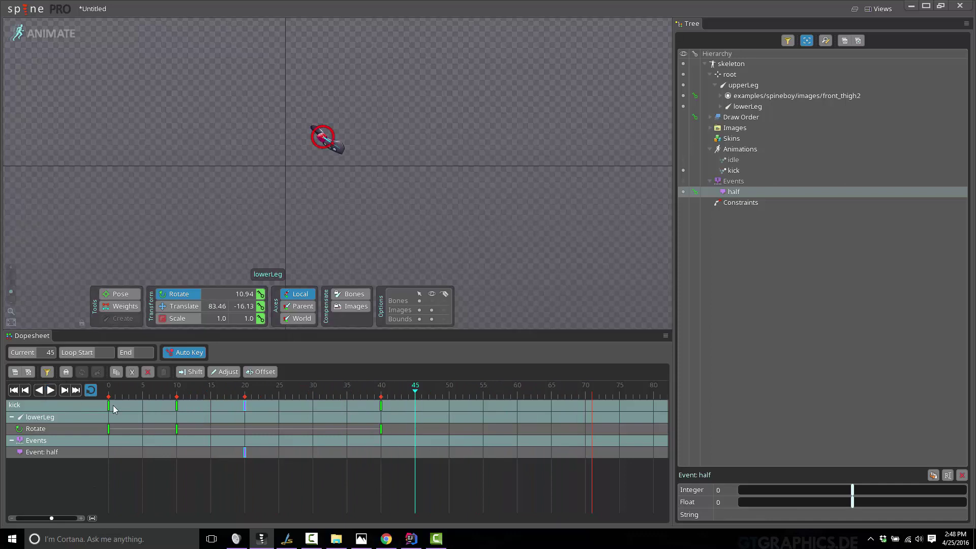
# - Select the half event key at frame 20 and enter halfway as its string
pyautogui.click(245, 451)
pyautogui.click(718, 514)
pyautogui.write('halfway')
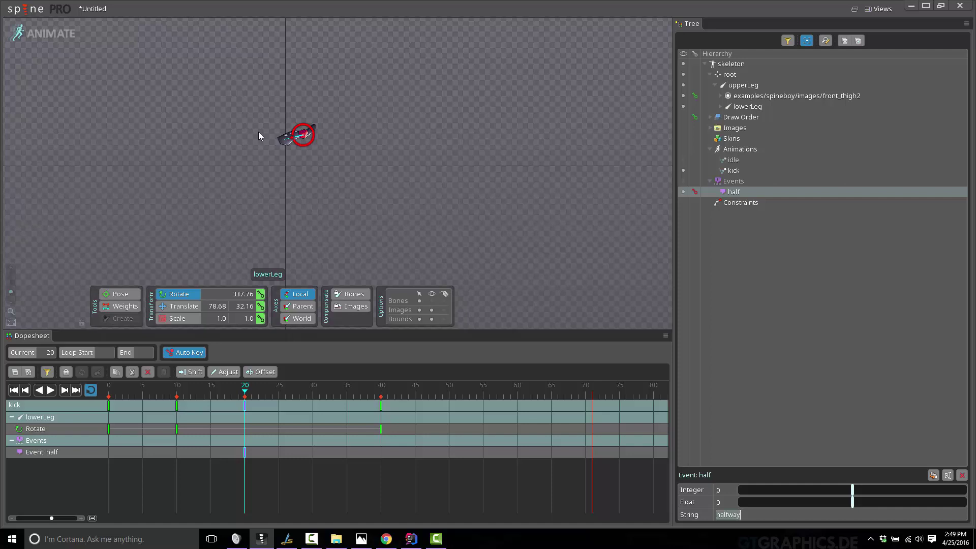
# - Examine the JSON, AVI and PNG export options and the atlas texture packer settings, and leave without exporting
pyautogui.click(32, 10)
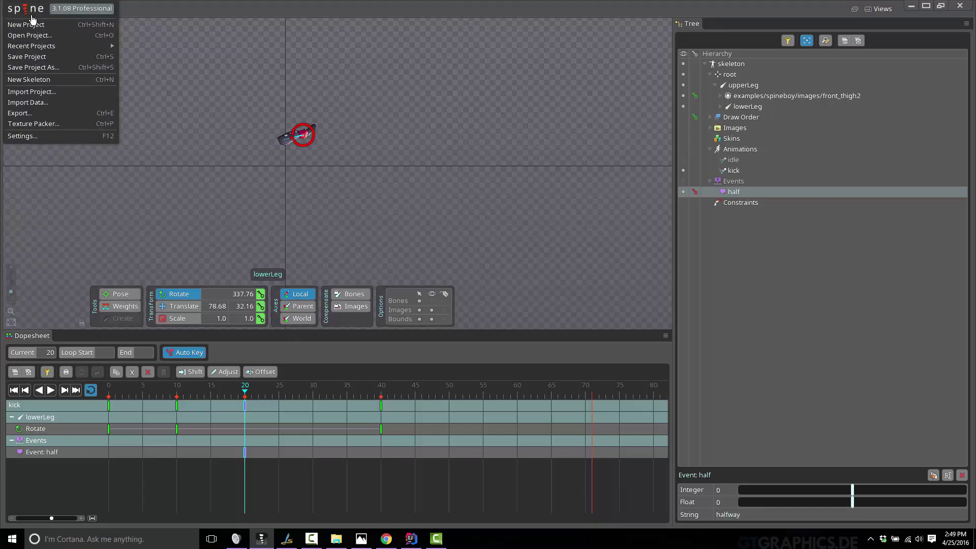
pyautogui.click(29, 113)
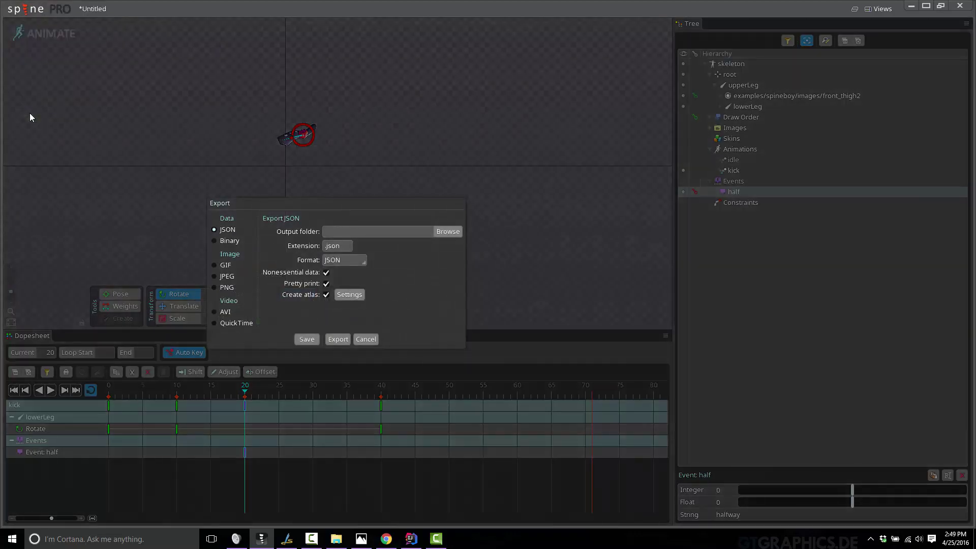
pyautogui.click(218, 308)
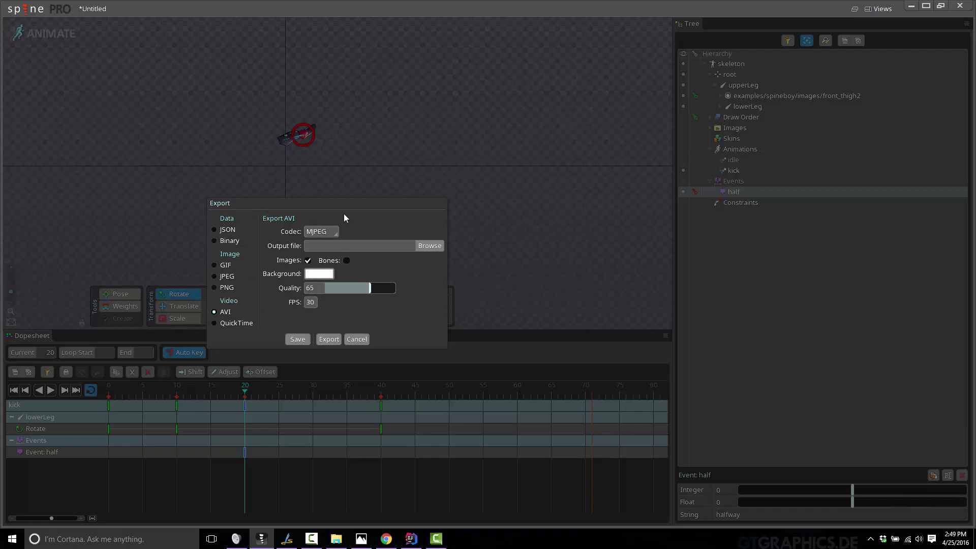
pyautogui.click(216, 290)
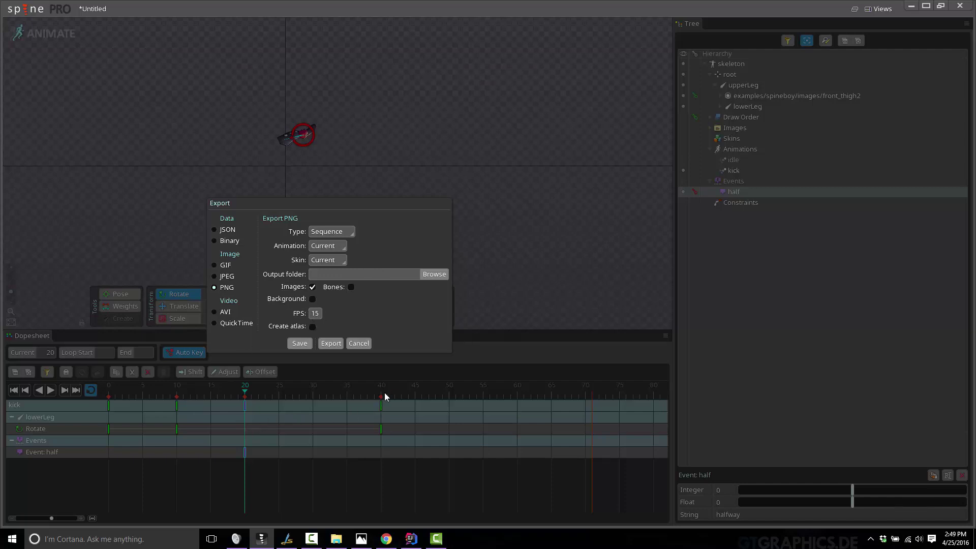
pyautogui.click(312, 327)
pyautogui.click(334, 326)
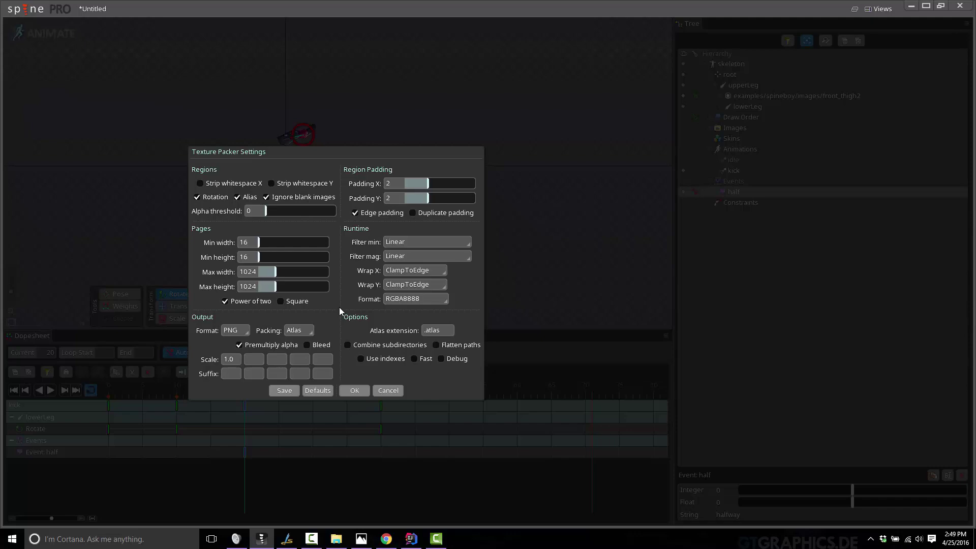
pyautogui.click(402, 389)
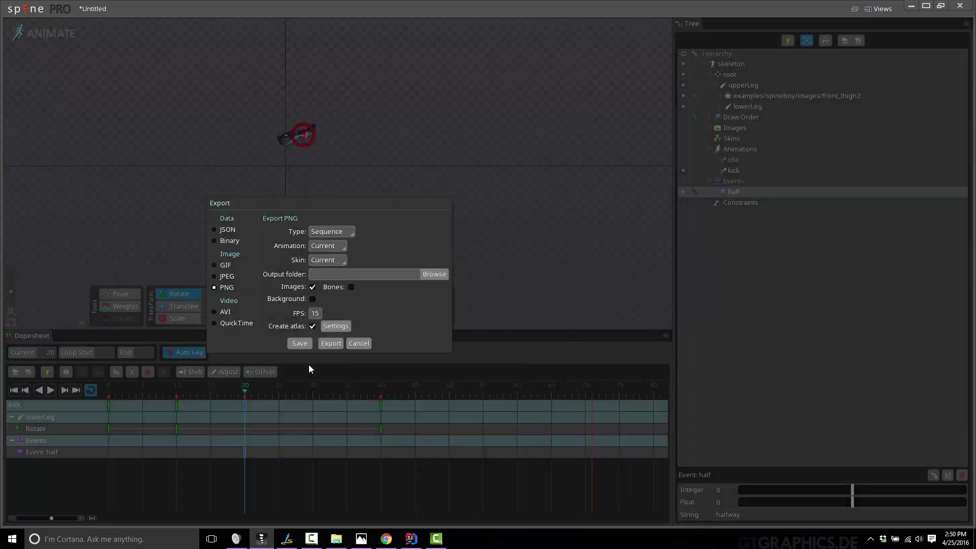
pyautogui.click(359, 342)
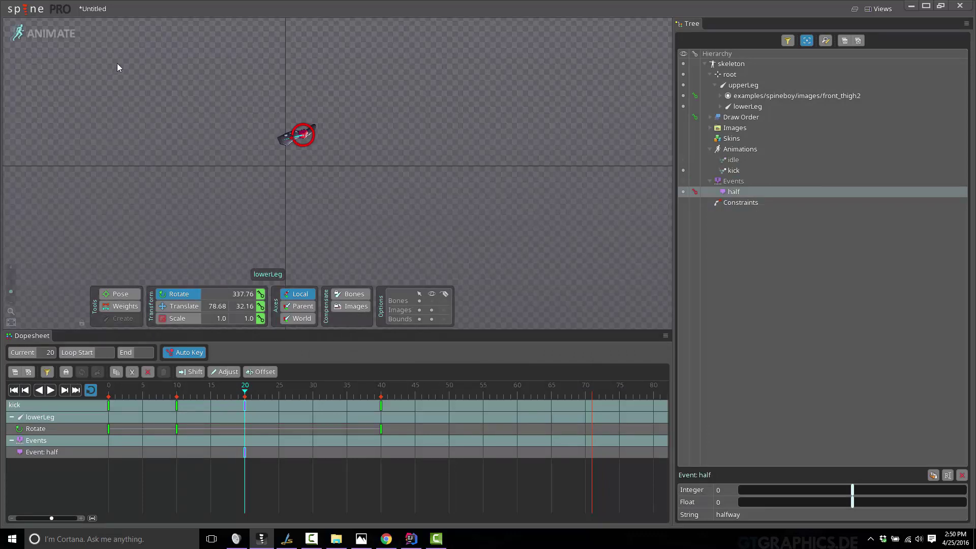
# - Reopen the export settings, look at the Binary options, and choose JSON as the data format
pyautogui.click(33, 9)
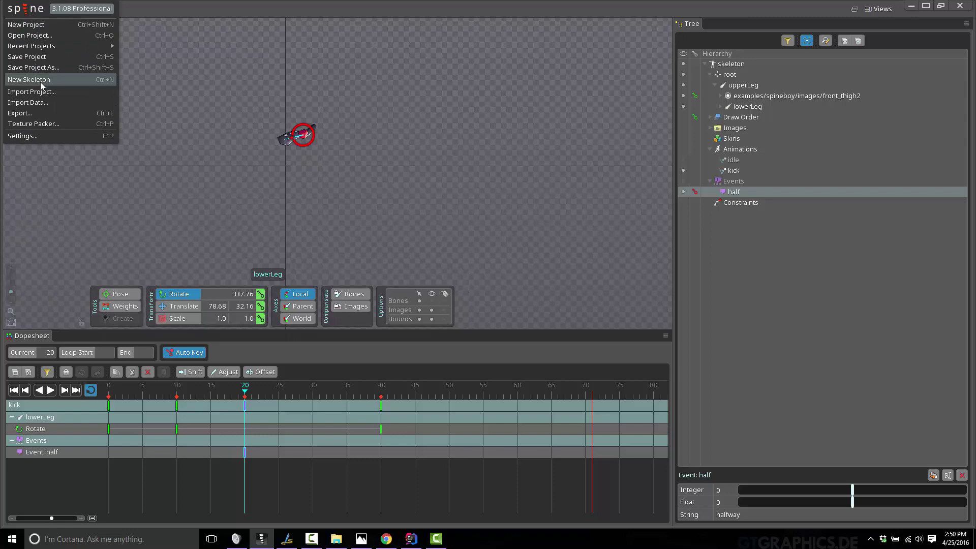
pyautogui.click(51, 113)
pyautogui.click(226, 229)
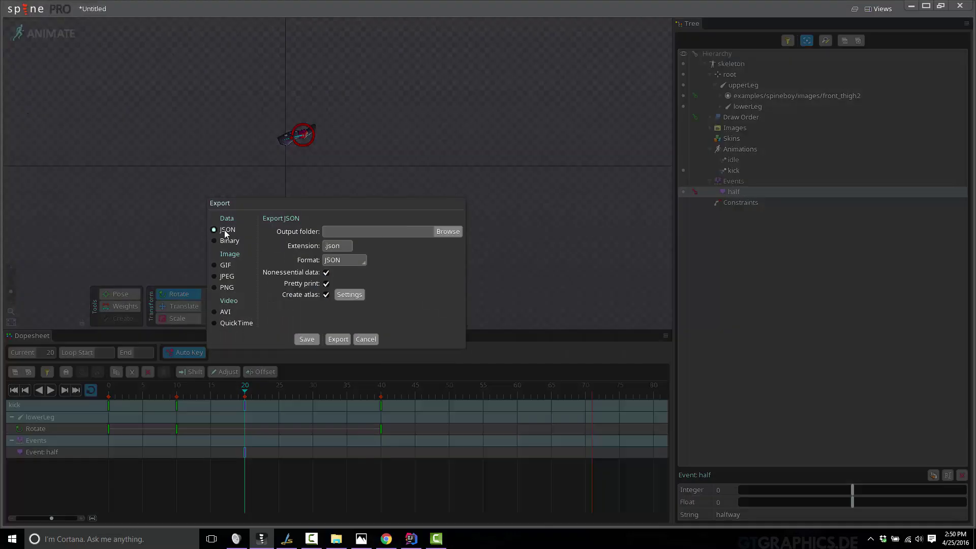
pyautogui.click(229, 241)
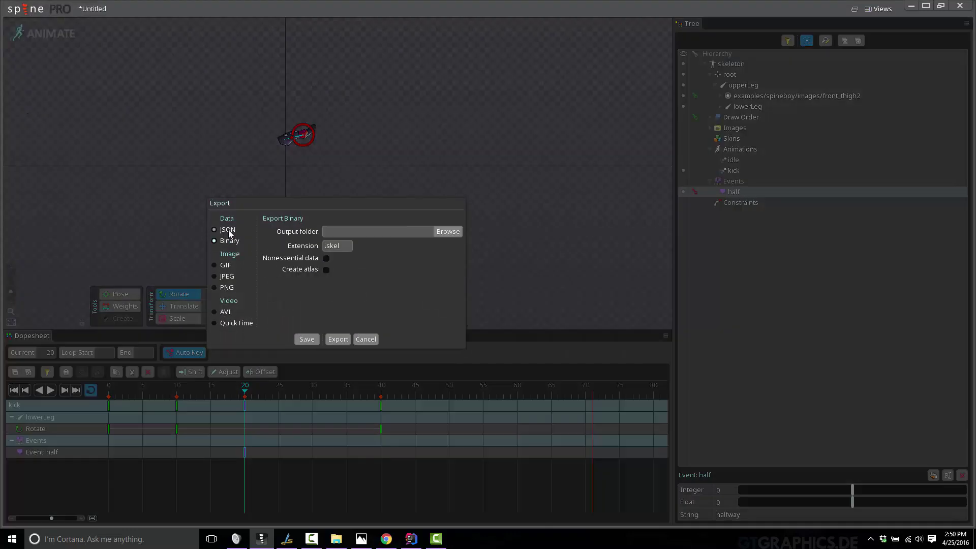
pyautogui.click(224, 230)
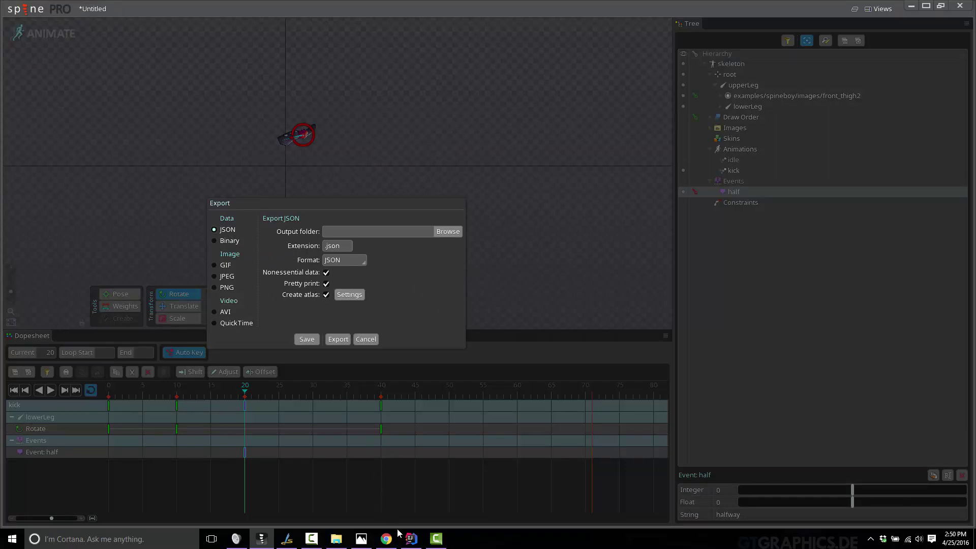
# - Switch to IntelliJ IDEA and review the create method in Spine2.java
pyautogui.click(413, 539)
pyautogui.scroll(8, 364, 326)
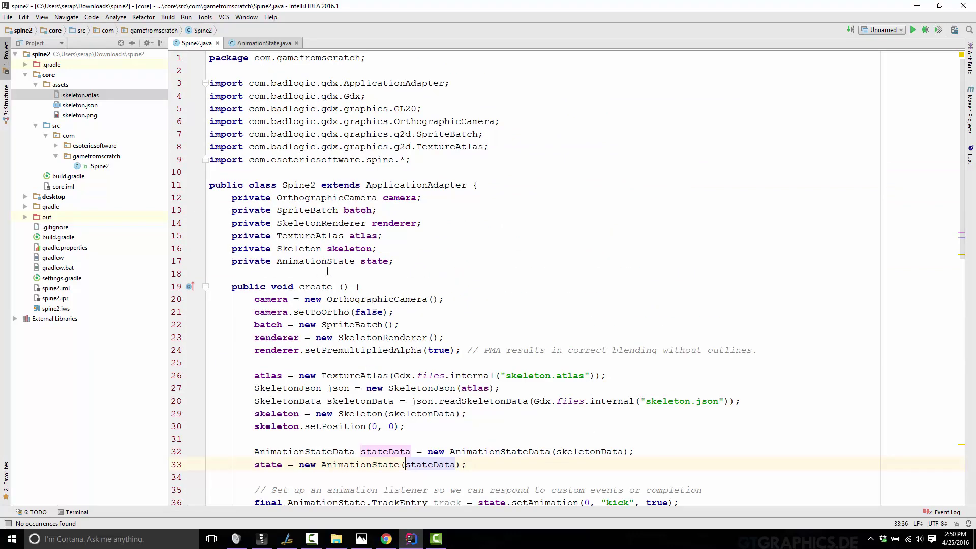
pyautogui.scroll(-6, 327, 271)
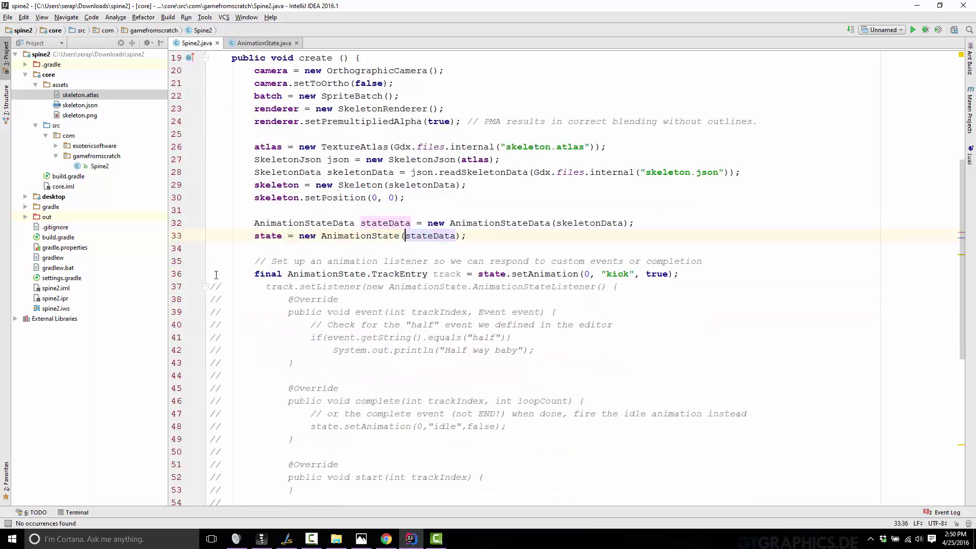
pyautogui.click(77, 97)
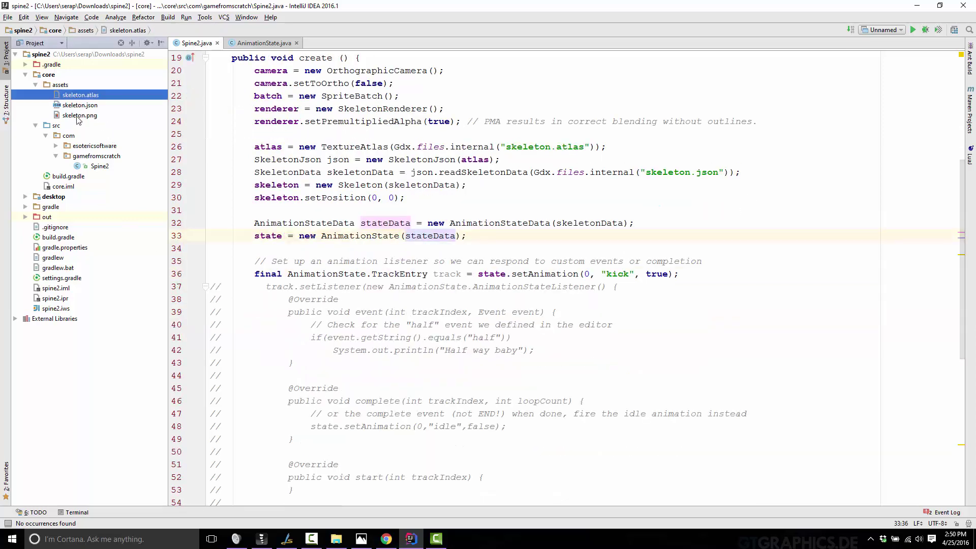
pyautogui.keyDown('shift'); pyautogui.click(77, 115); pyautogui.keyUp('shift')
pyautogui.press('Delete')
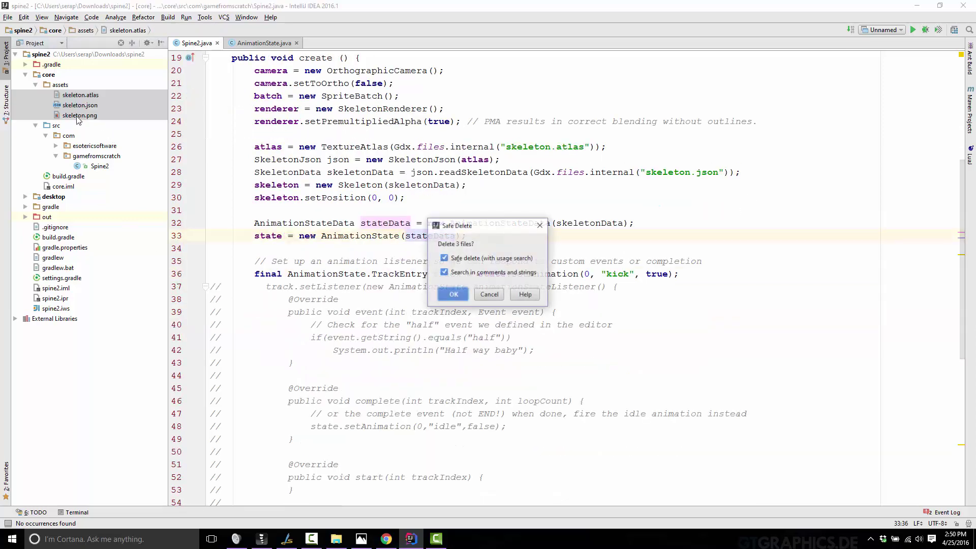
pyautogui.press('Return')
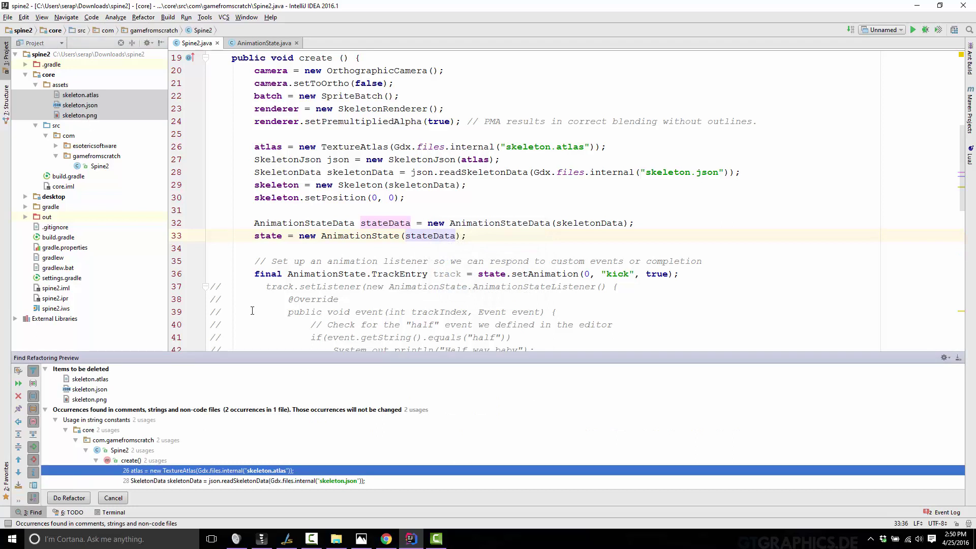
pyautogui.click(112, 498)
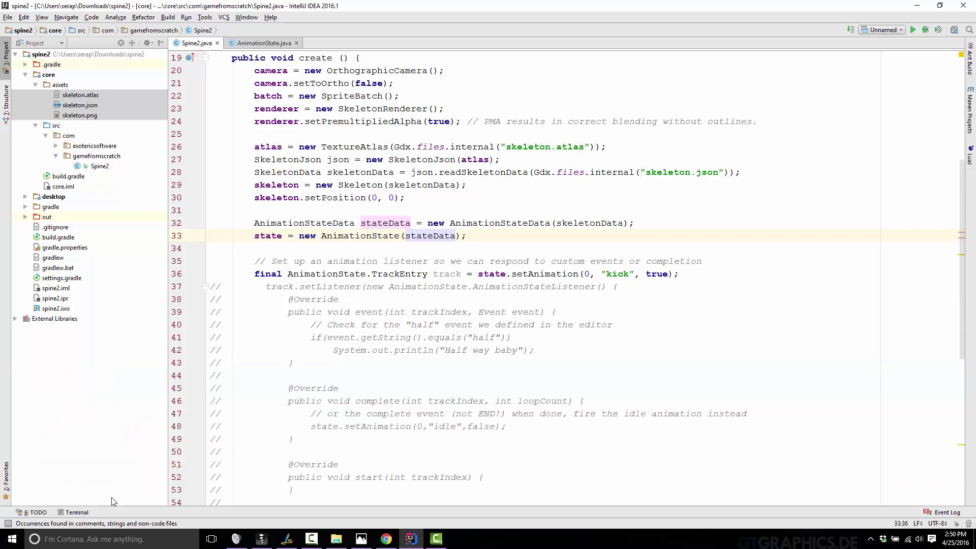
# - Show the project's core/assets folder in File Explorer and delete skeleton.atlas, skeleton.json and skeleton.png from it
pyautogui.click(59, 84)
pyautogui.rightClick(57, 87)
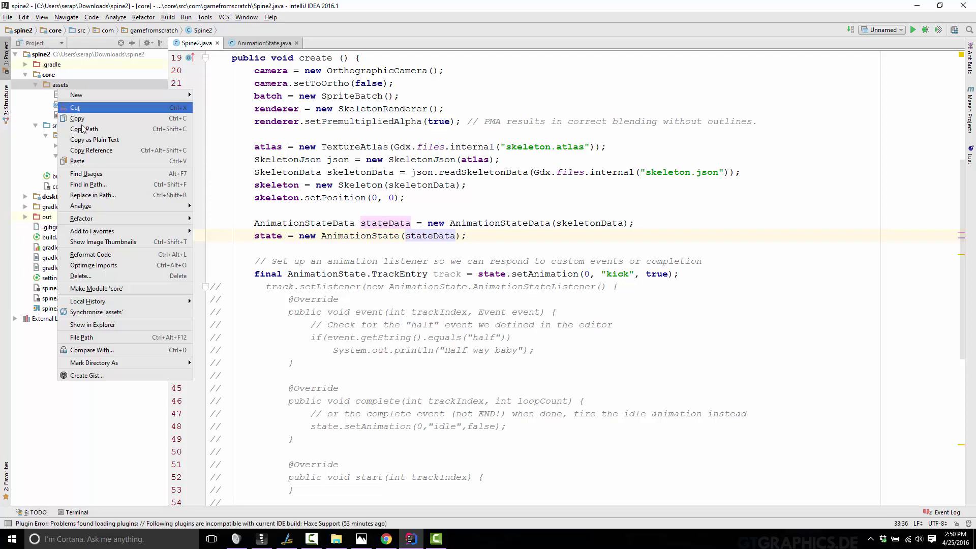
pyautogui.click(95, 326)
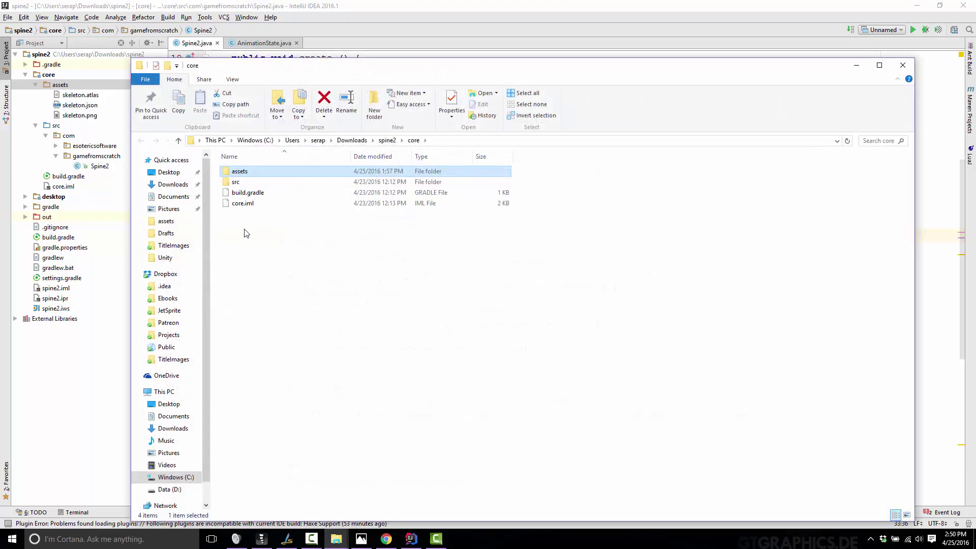
pyautogui.click(237, 173)
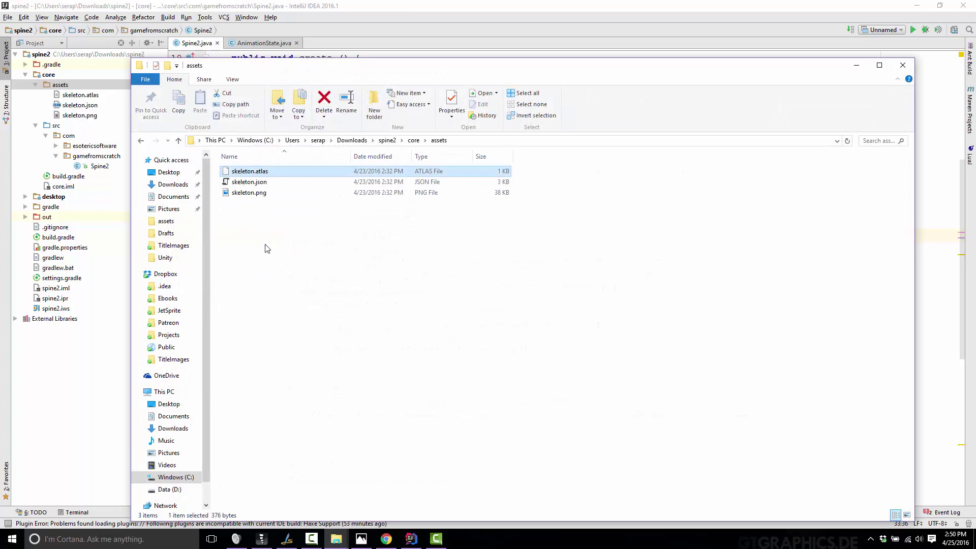
pyautogui.keyDown('shift'); pyautogui.click(248, 195); pyautogui.keyUp('shift')
pyautogui.press('Delete')
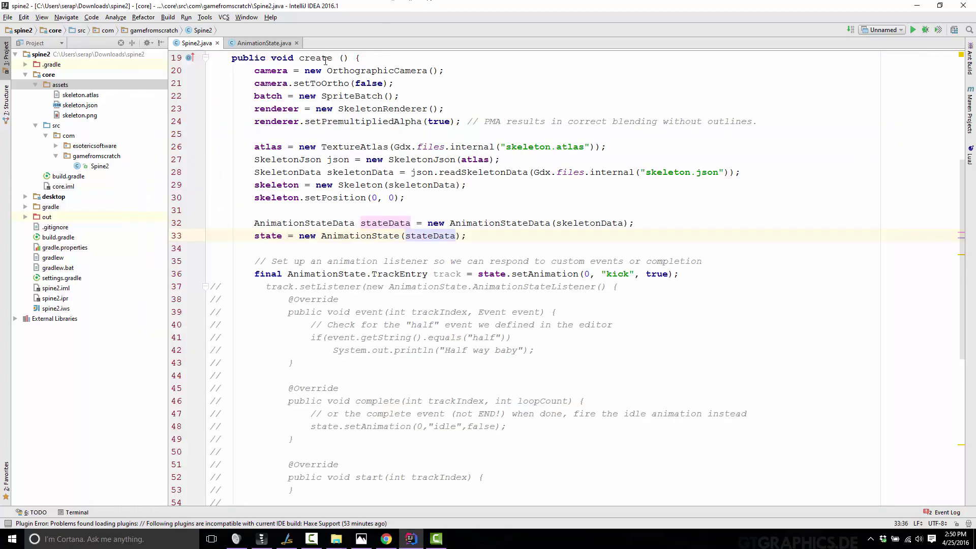
# - Return to Spine2.java in IntelliJ IDEA and check the skeleton file name that the code loads
pyautogui.click(433, 6)
pyautogui.click(493, 310)
pyautogui.scroll(2, 501, 261)
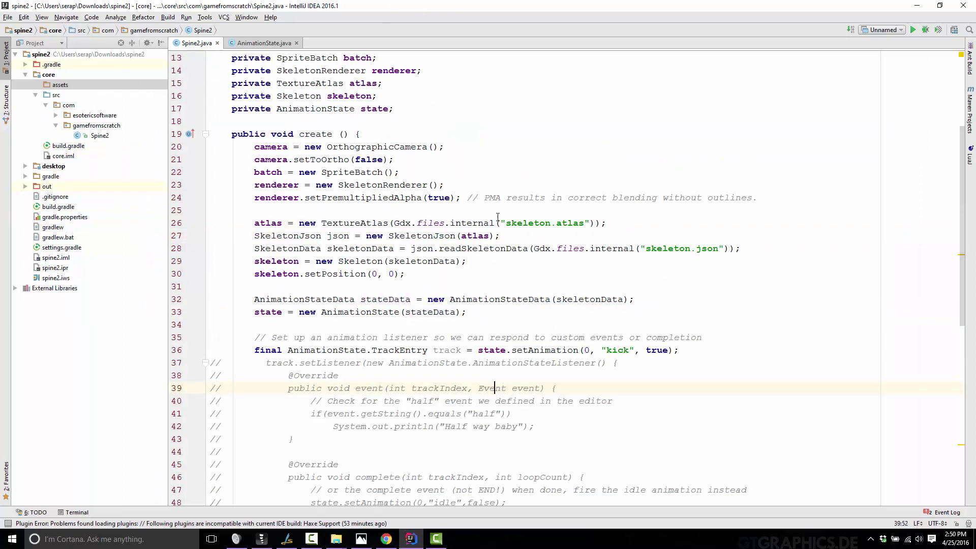
pyautogui.doubleClick(663, 249)
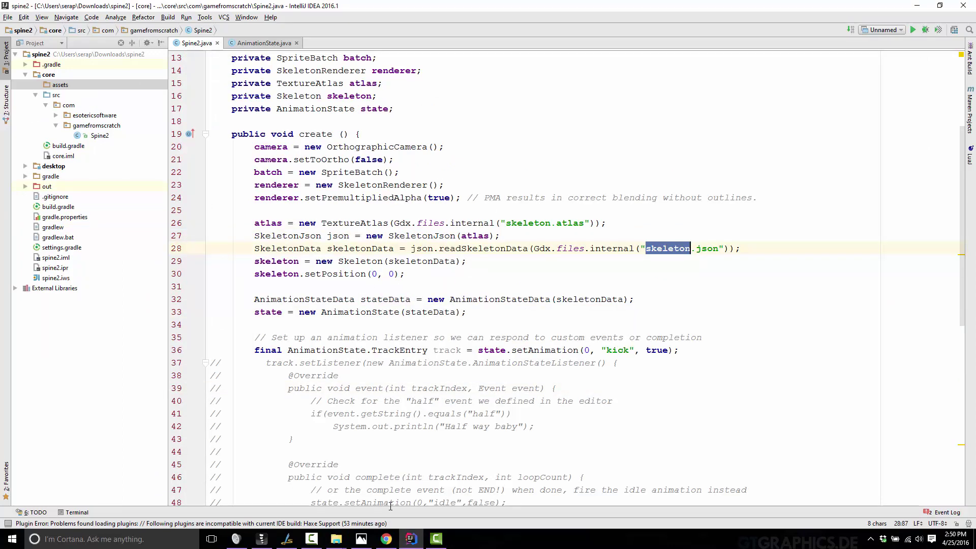
# - Switch back to Spine and set the JSON export's output folder to Downloads/spine2/core/assets
pyautogui.click(410, 539)
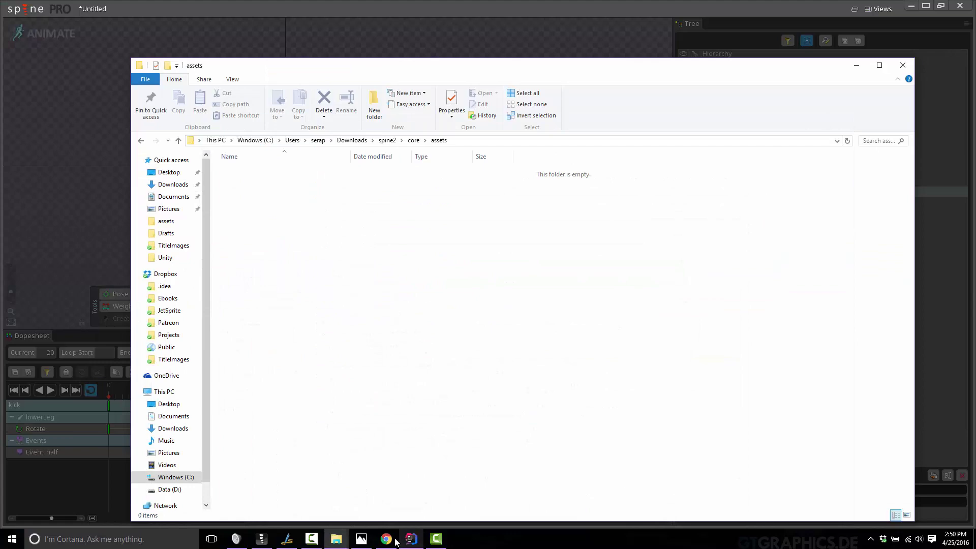
pyautogui.click(261, 538)
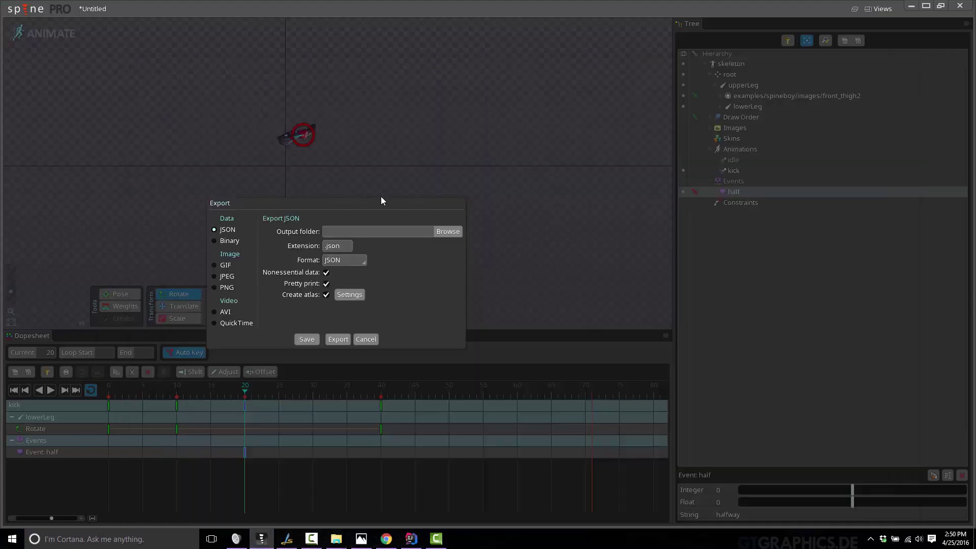
pyautogui.click(441, 232)
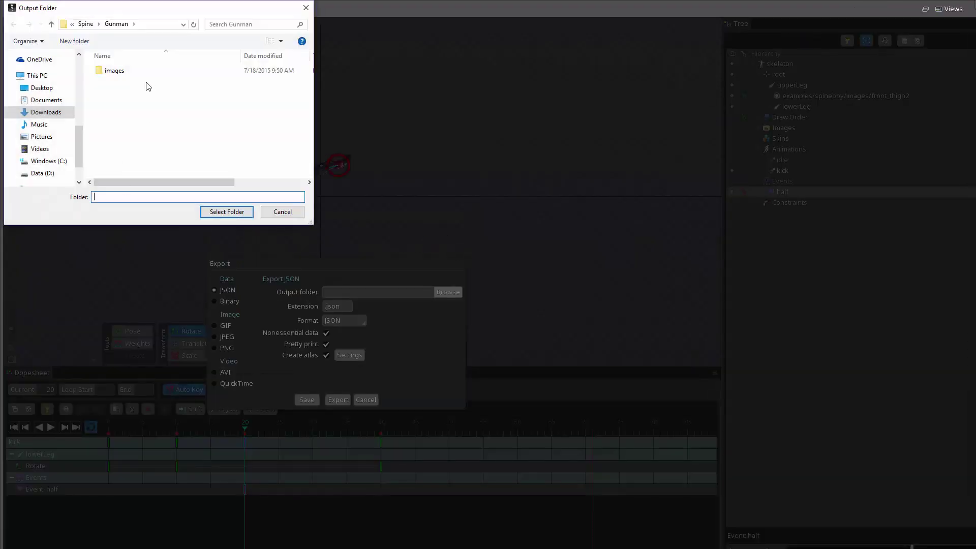
pyautogui.click(36, 113)
pyautogui.scroll(-5, 118, 119)
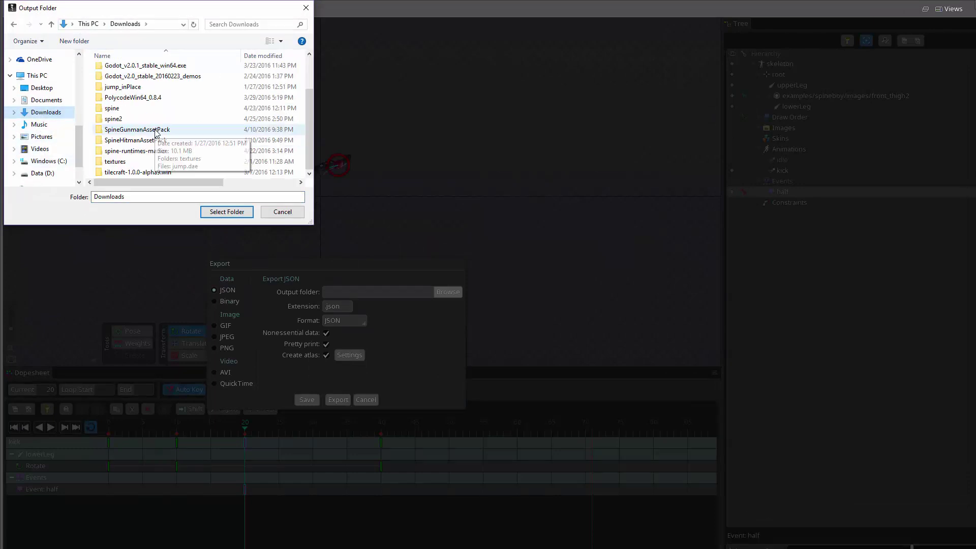
pyautogui.click(119, 119)
pyautogui.doubleClick(118, 118)
pyautogui.doubleClick(124, 83)
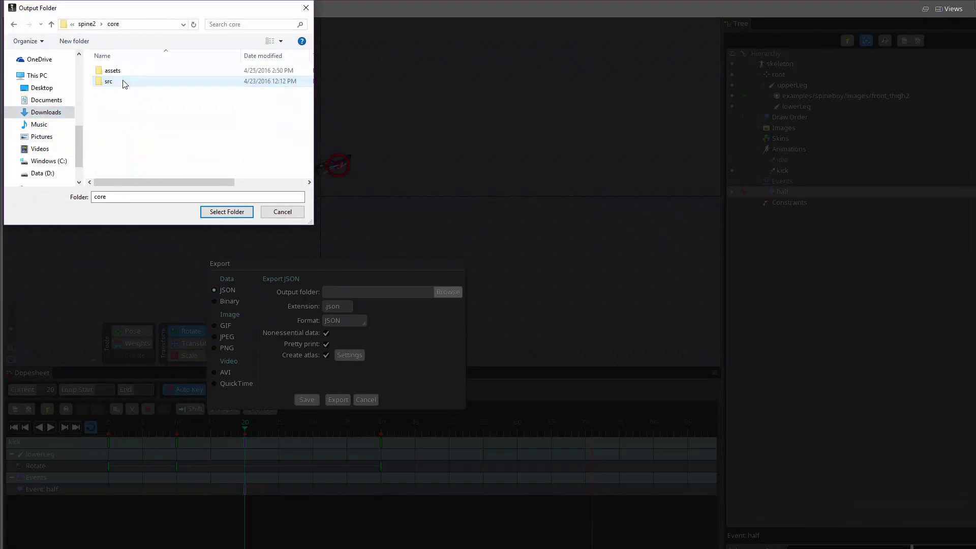
pyautogui.click(114, 74)
pyautogui.doubleClick(115, 74)
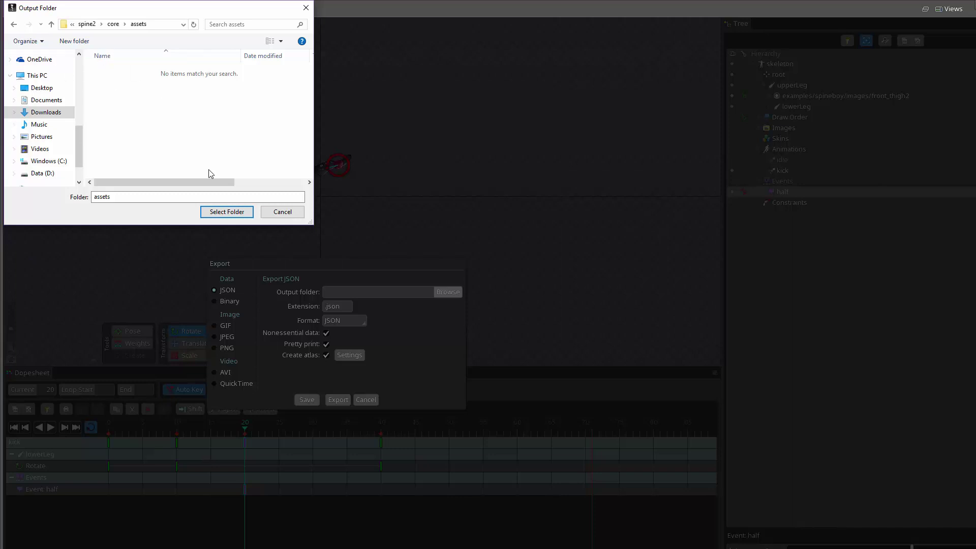
pyautogui.click(223, 212)
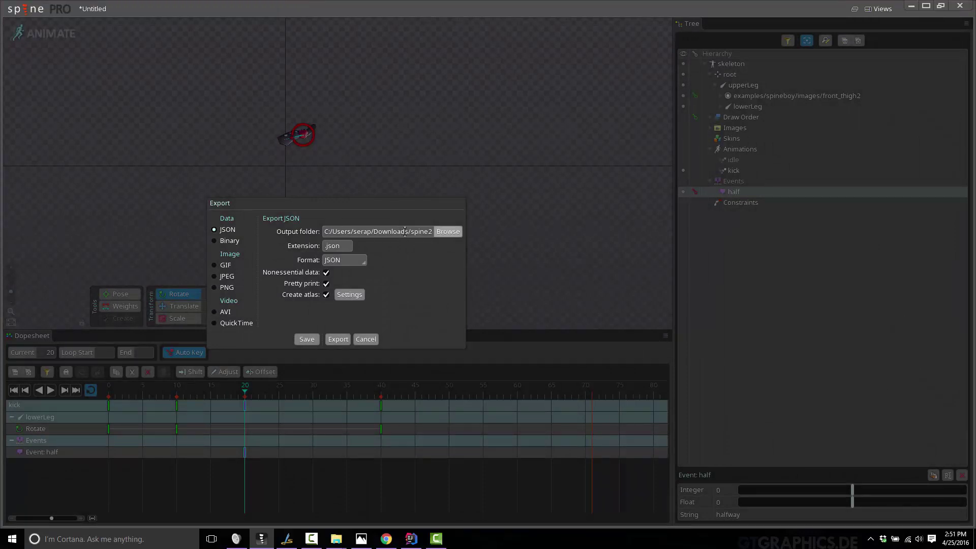
pyautogui.write('/core/assets')
# - Save the export settings as skeleton in the spine2/core/assets folder and run the JSON export with its atlas
pyautogui.click(308, 339)
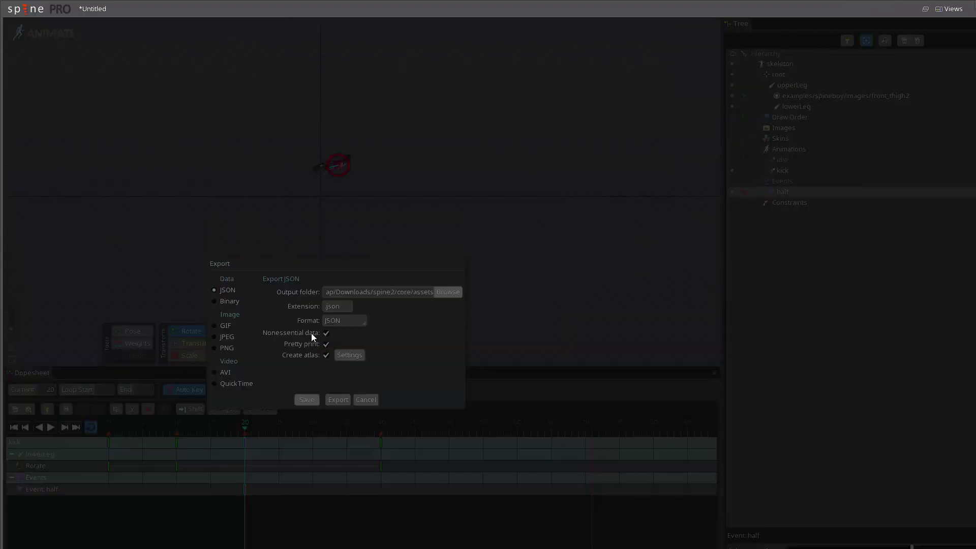
pyautogui.write('skel')
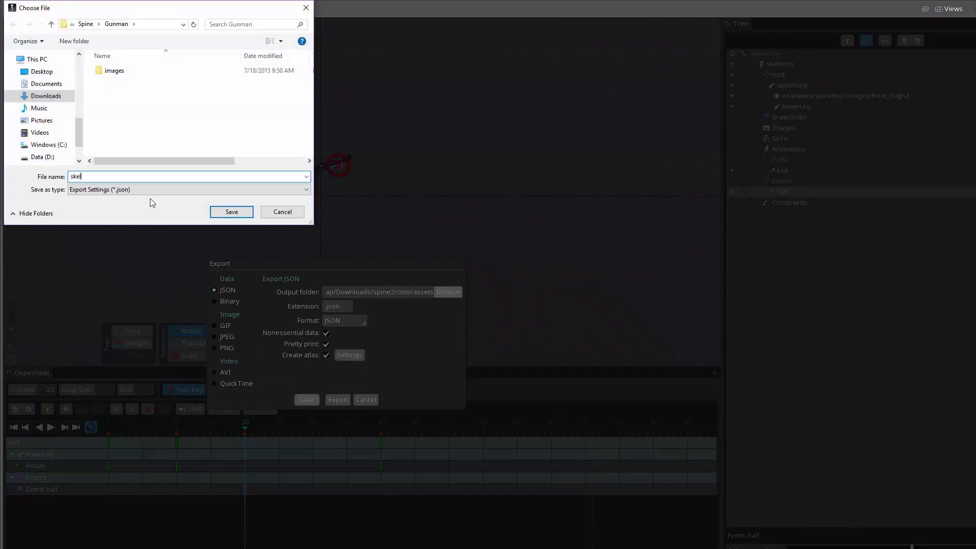
pyautogui.write('eton')
pyautogui.click(51, 96)
pyautogui.scroll(-2, 119, 144)
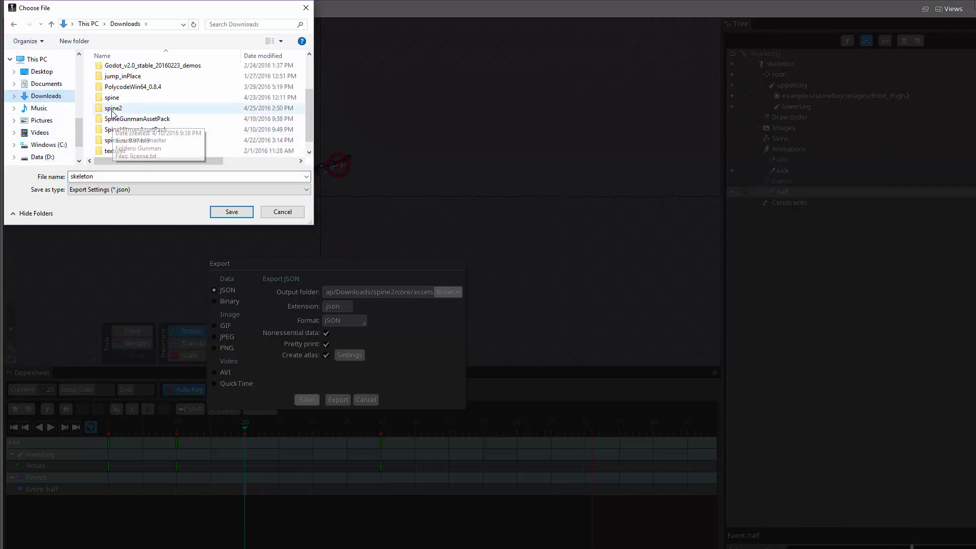
pyautogui.doubleClick(112, 113)
pyautogui.doubleClick(114, 79)
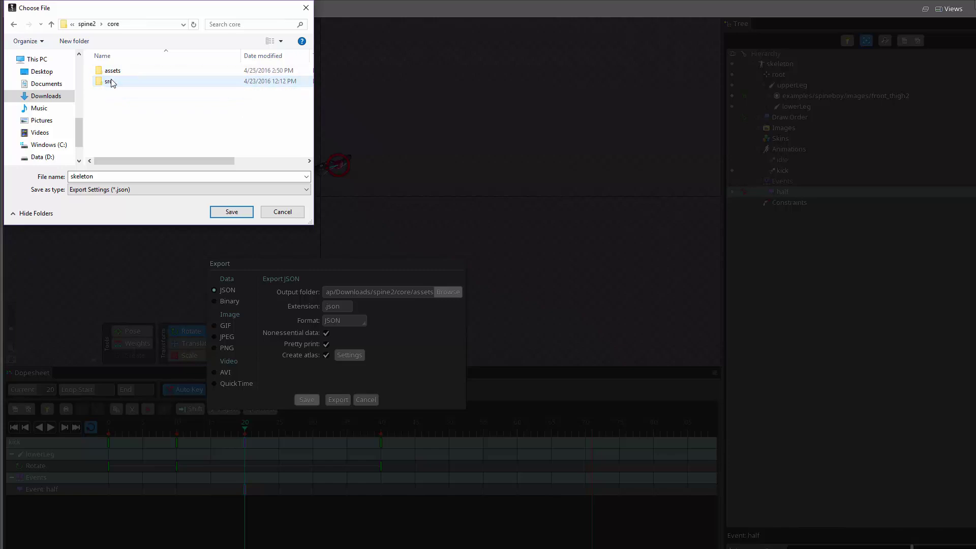
pyautogui.doubleClick(114, 74)
pyautogui.click(220, 213)
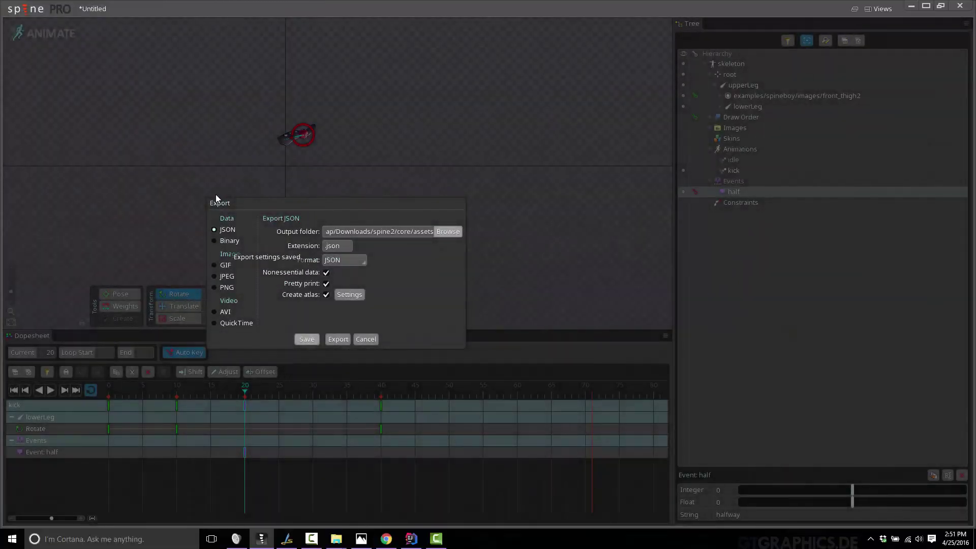
pyautogui.click(341, 340)
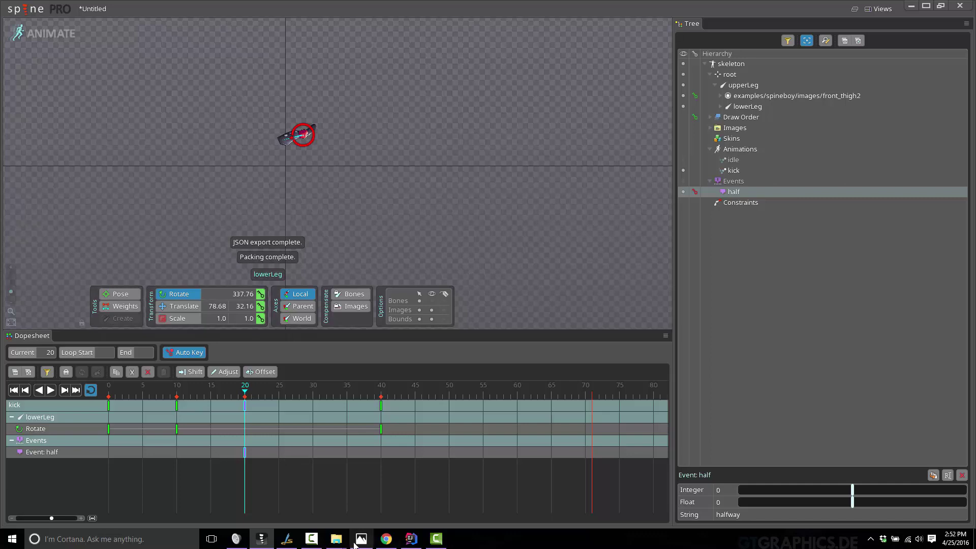
# - Switch to the assets folder in File Explorer, view the exported skeleton.png, and close the image
pyautogui.moveTo(336, 537)
pyautogui.click(378, 509)
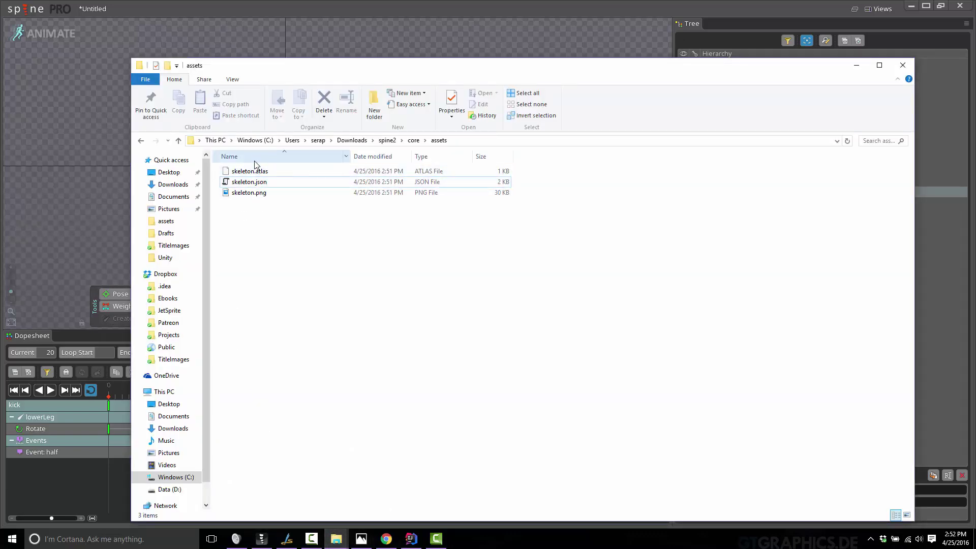
pyautogui.doubleClick(247, 195)
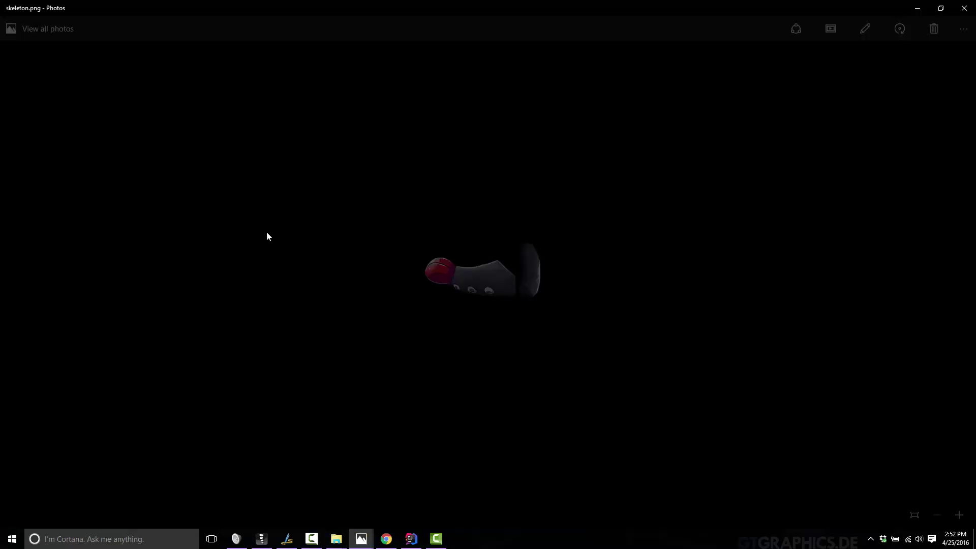
pyautogui.click(964, 9)
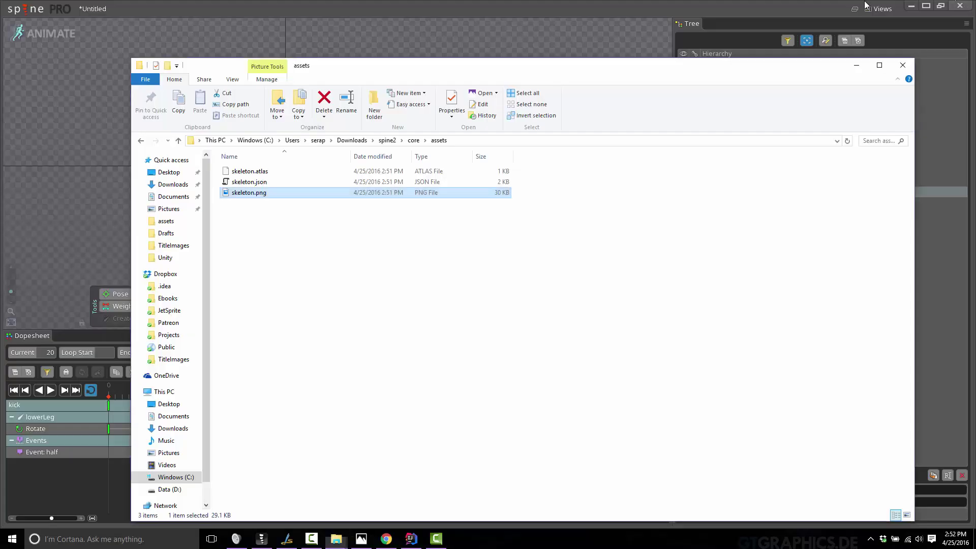
# - Open the exported skeleton.json from the assets folder in Visual Studio
pyautogui.click(253, 184)
pyautogui.doubleClick(259, 181)
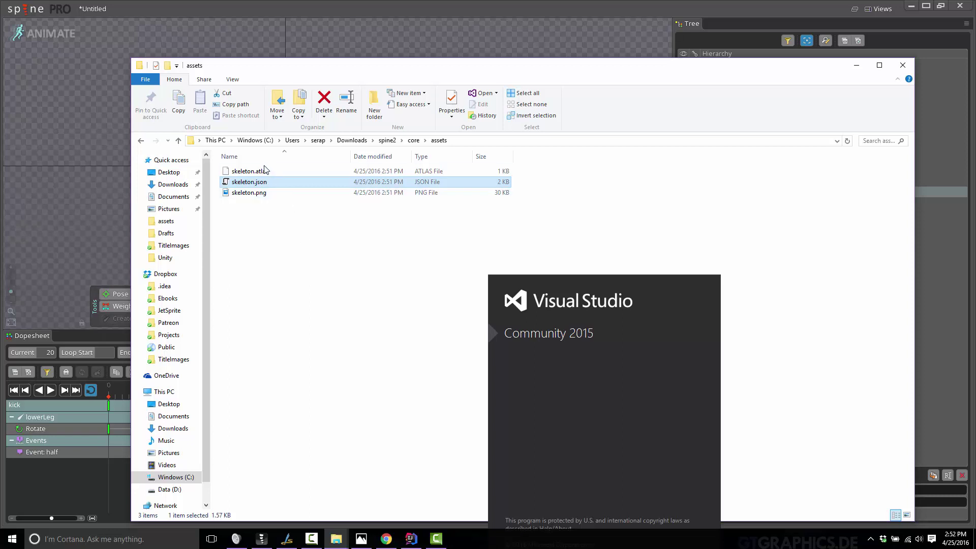
pyautogui.click(325, 300)
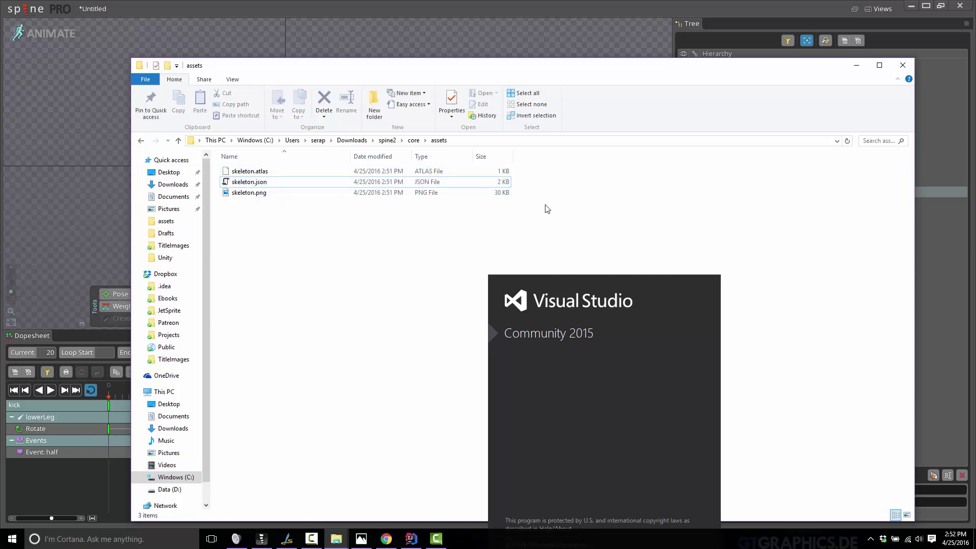
# - Open skeleton.atlas in Visual Studio Code, examine the front_shin and front_thigh region entries, and close the editor
pyautogui.click(234, 172)
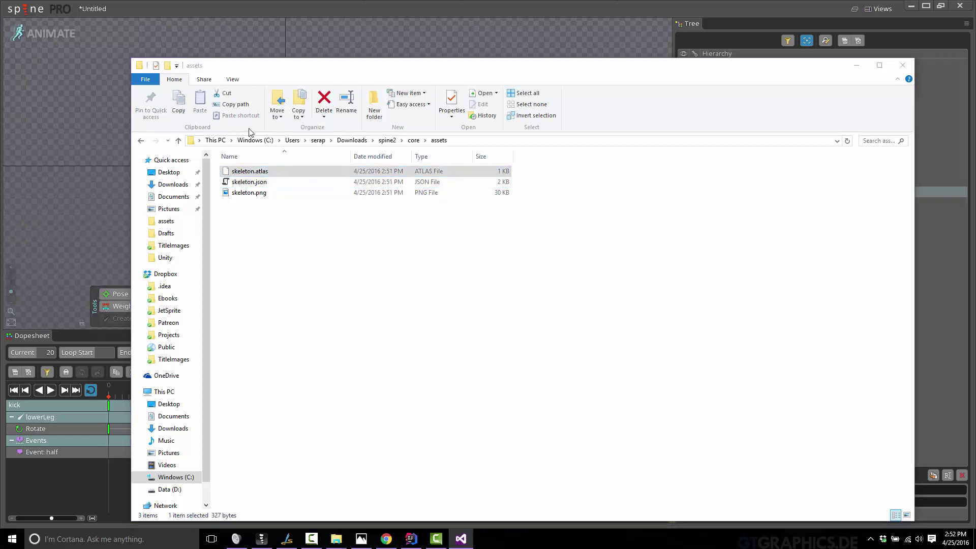
pyautogui.rightClick(259, 174)
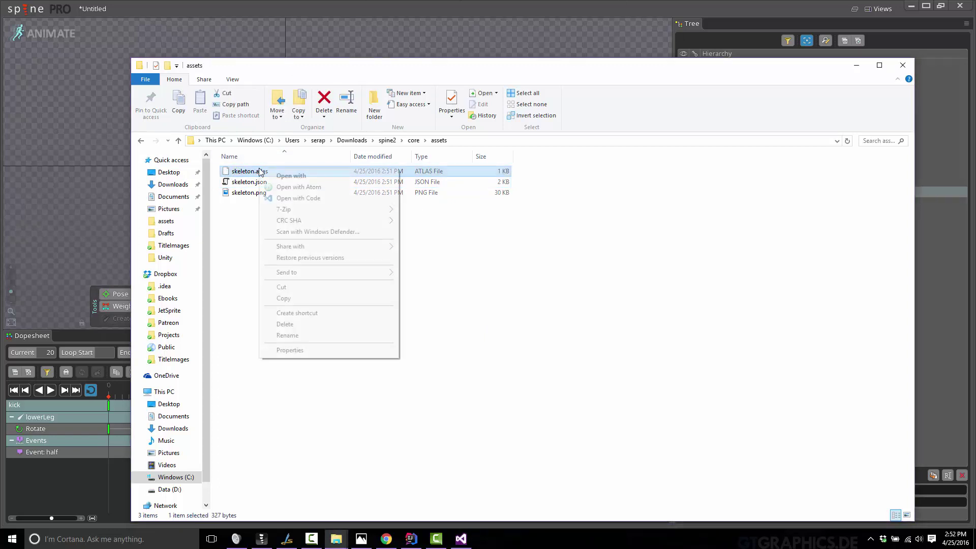
pyautogui.click(322, 197)
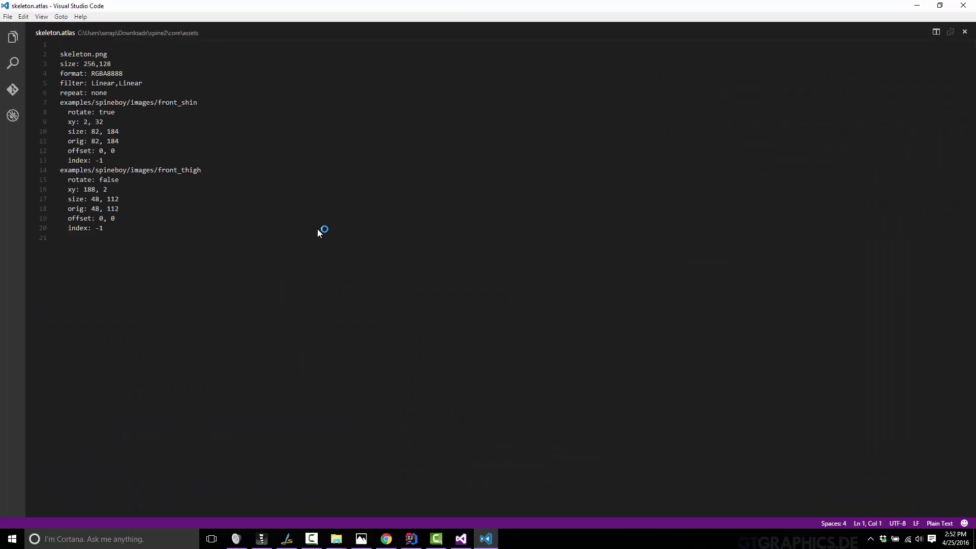
pyautogui.moveTo(126, 237); pyautogui.dragTo(57, 104)
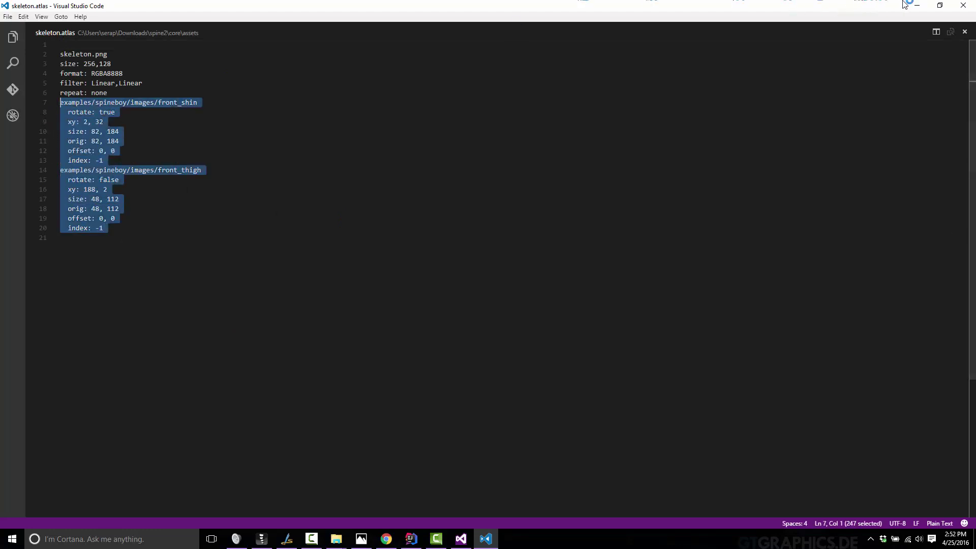
pyautogui.click(963, 5)
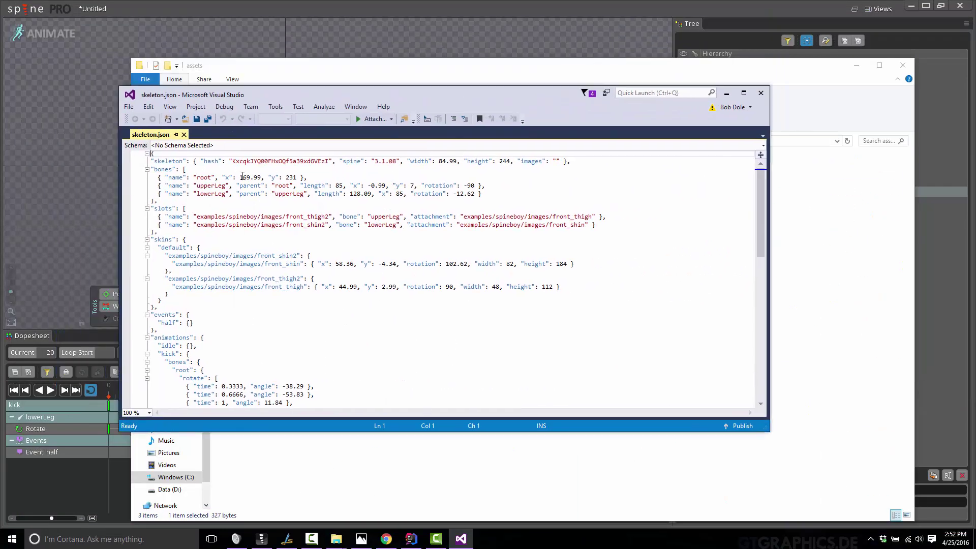
# - Look through the bones, slots, skins and animations in skeleton.json and close Visual Studio
pyautogui.scroll(-10, 272, 270)
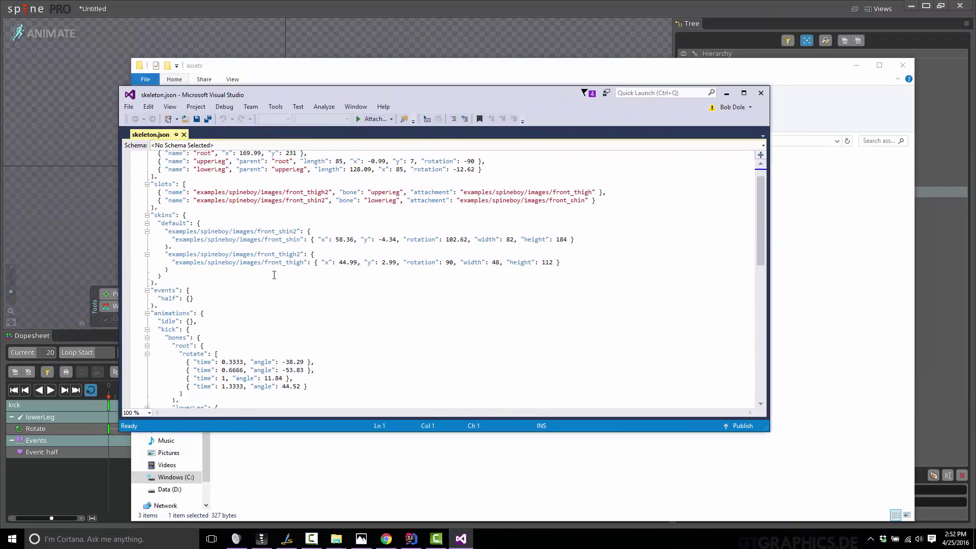
pyautogui.scroll(10, 272, 270)
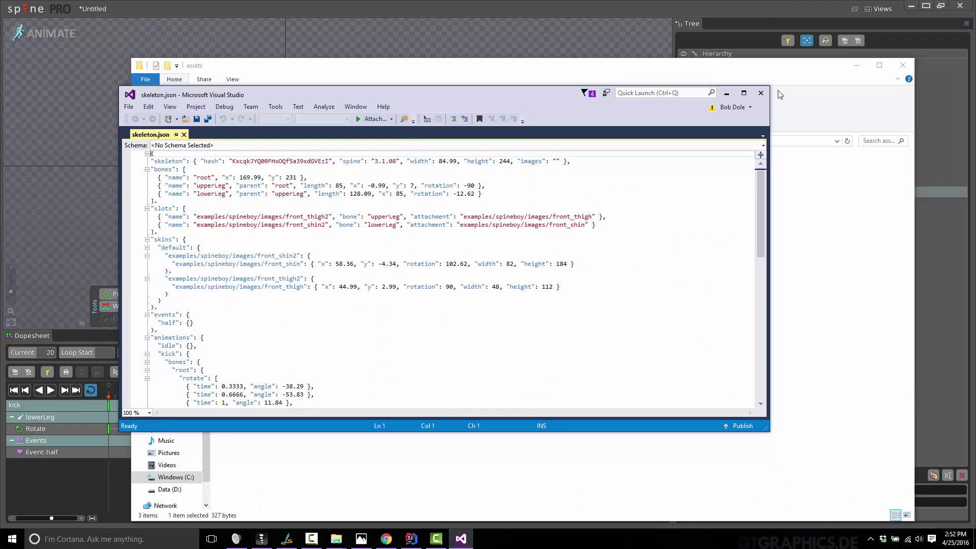
pyautogui.click(761, 93)
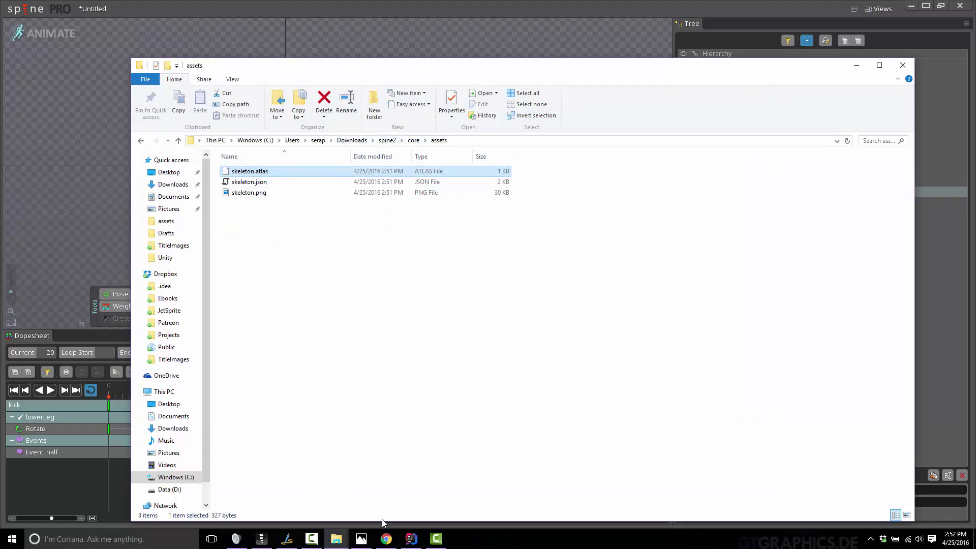
# - Switch to IntelliJ IDEA, narrow the project tree, and examine Spine2.java's imports, fields and camera, batch and renderer setup
pyautogui.click(411, 538)
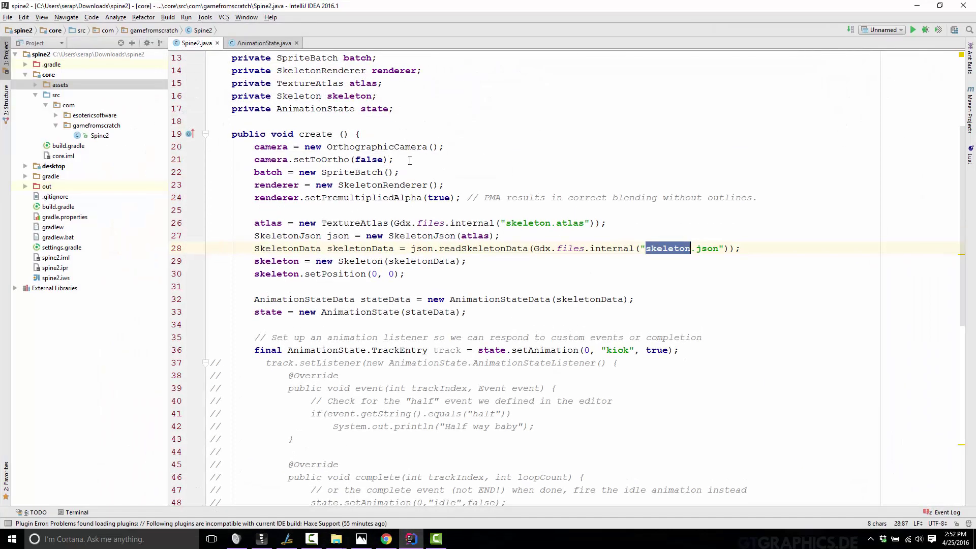
pyautogui.scroll(3, 421, 265)
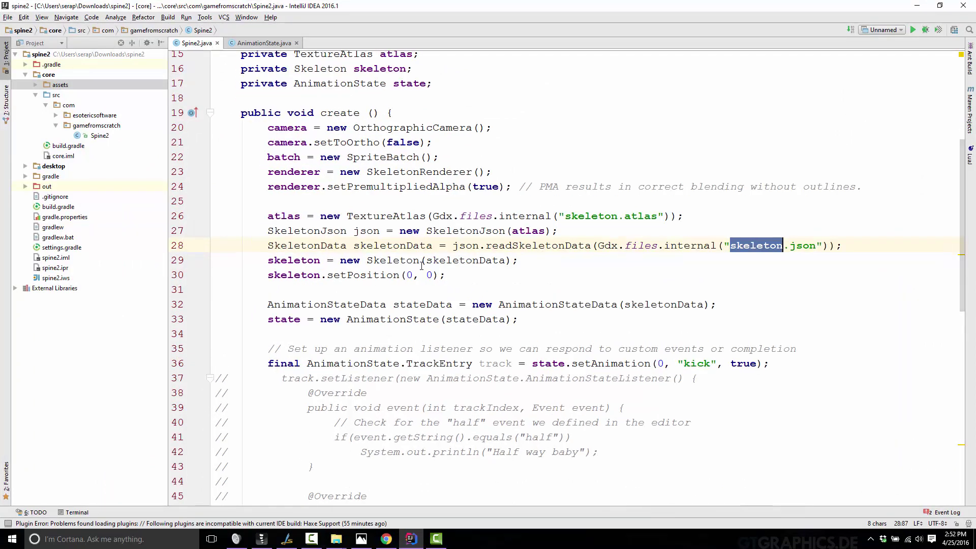
pyautogui.moveTo(169, 237); pyautogui.dragTo(118, 237)
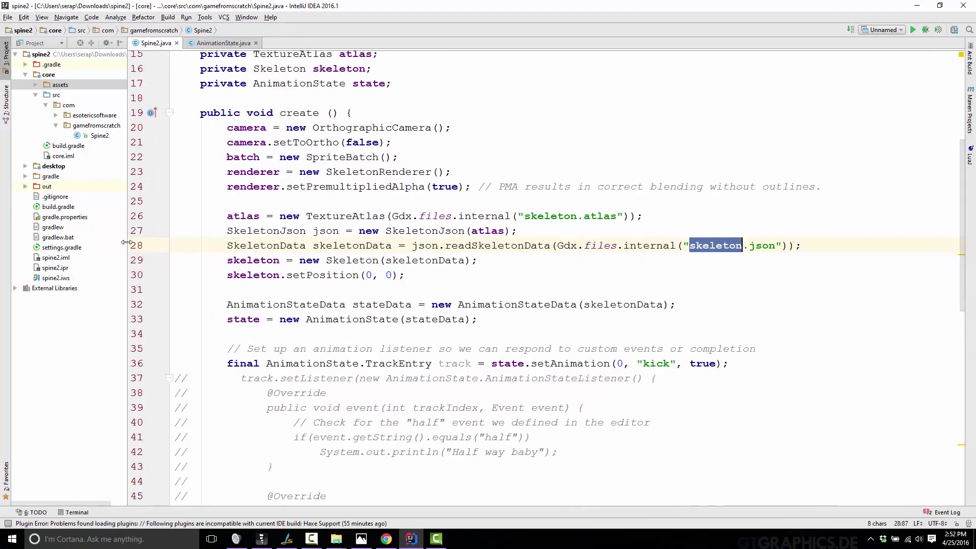
pyautogui.scroll(5, 490, 232)
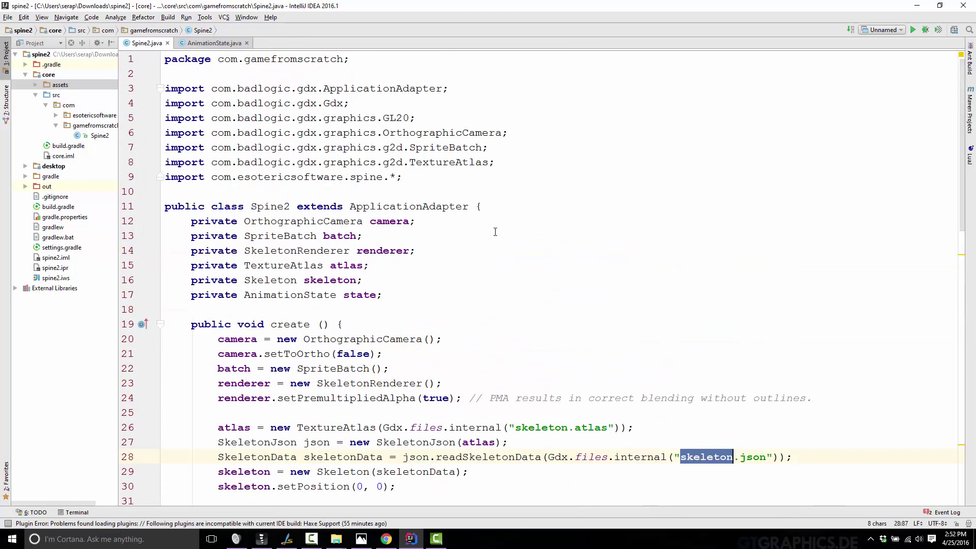
pyautogui.scroll(-1, 495, 231)
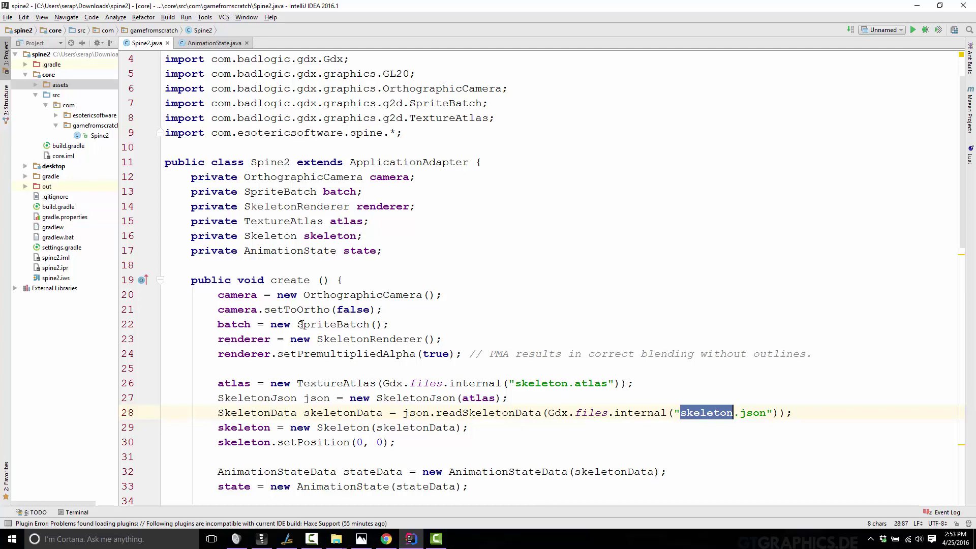
pyautogui.scroll(-1, 318, 316)
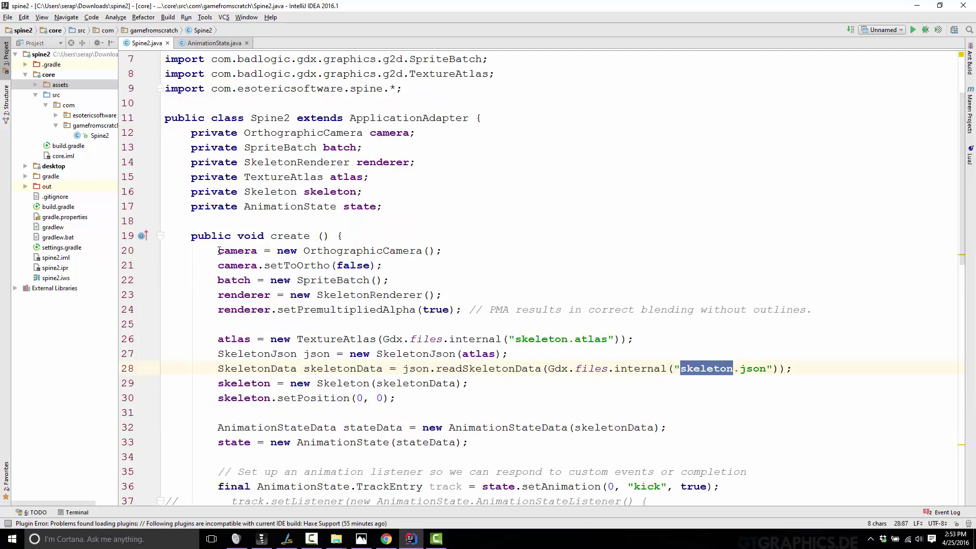
pyautogui.moveTo(218, 251); pyautogui.dragTo(474, 309)
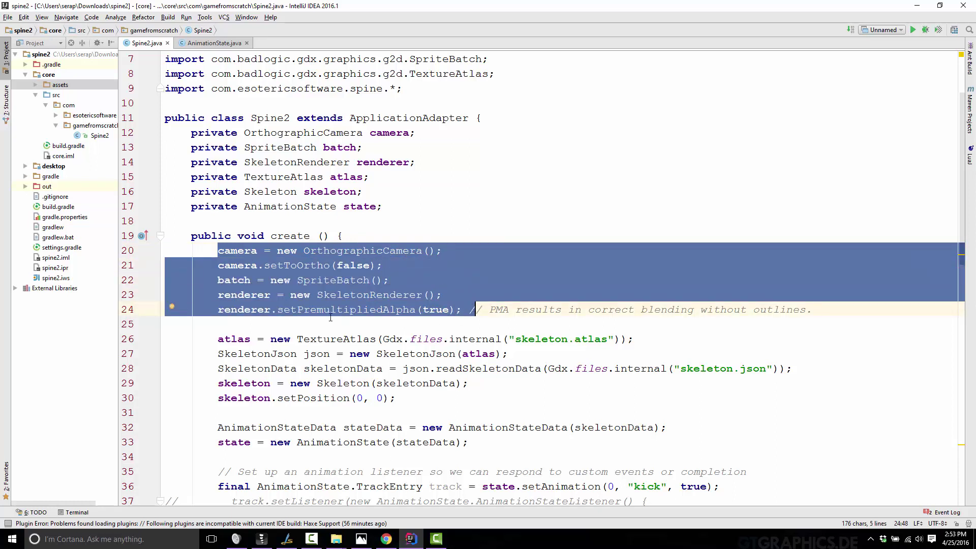
# - Examine the create() lines that load skeleton.atlas and skeleton.json, build the skeleton and set its position
pyautogui.scroll(-2, 330, 317)
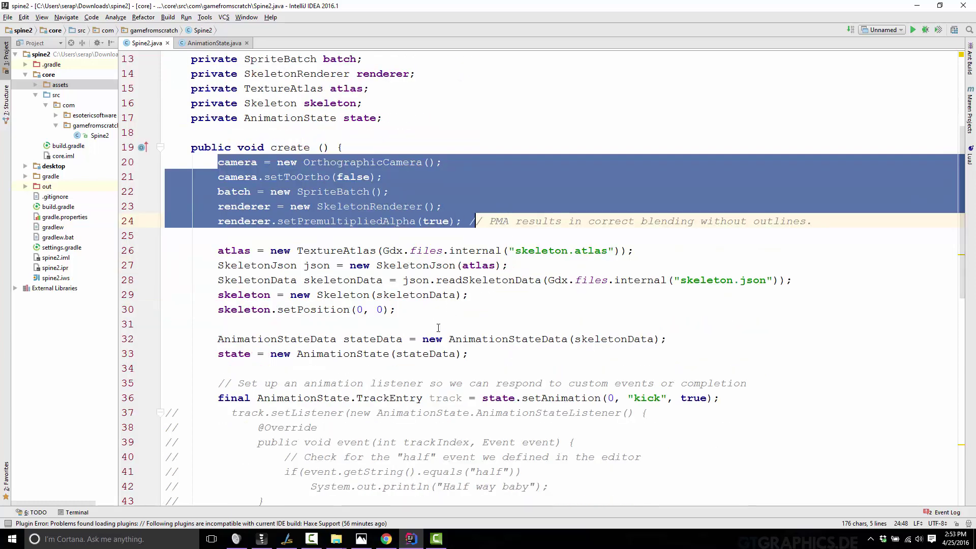
pyautogui.scroll(-1, 439, 328)
pyautogui.moveTo(218, 206); pyautogui.dragTo(635, 209)
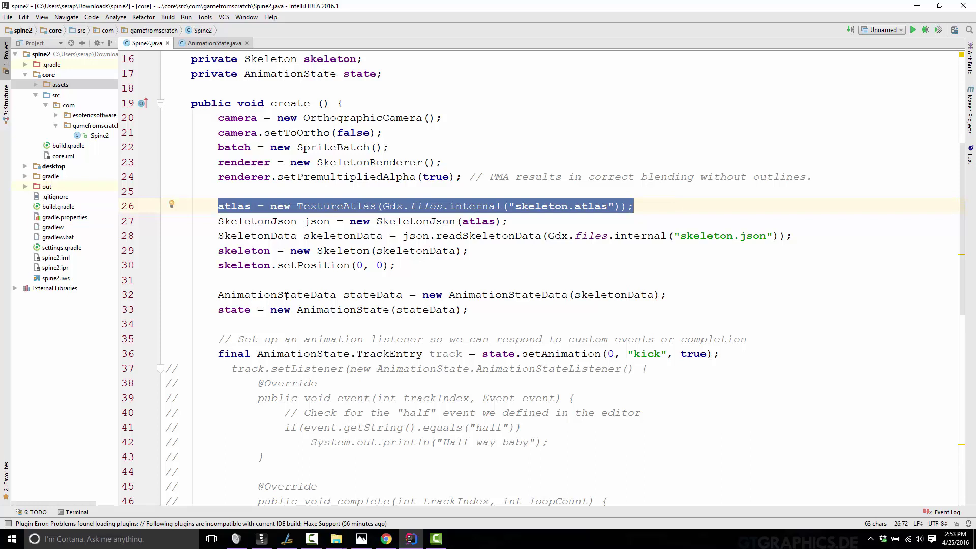
pyautogui.moveTo(218, 221); pyautogui.dragTo(508, 221)
pyautogui.doubleClick(477, 221)
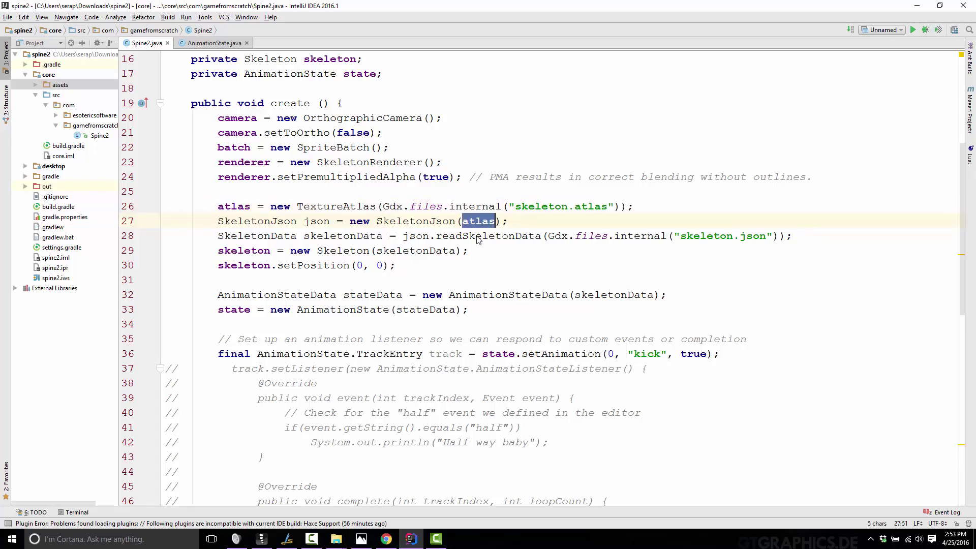
pyautogui.click(311, 251)
pyautogui.moveTo(221, 236); pyautogui.dragTo(796, 236)
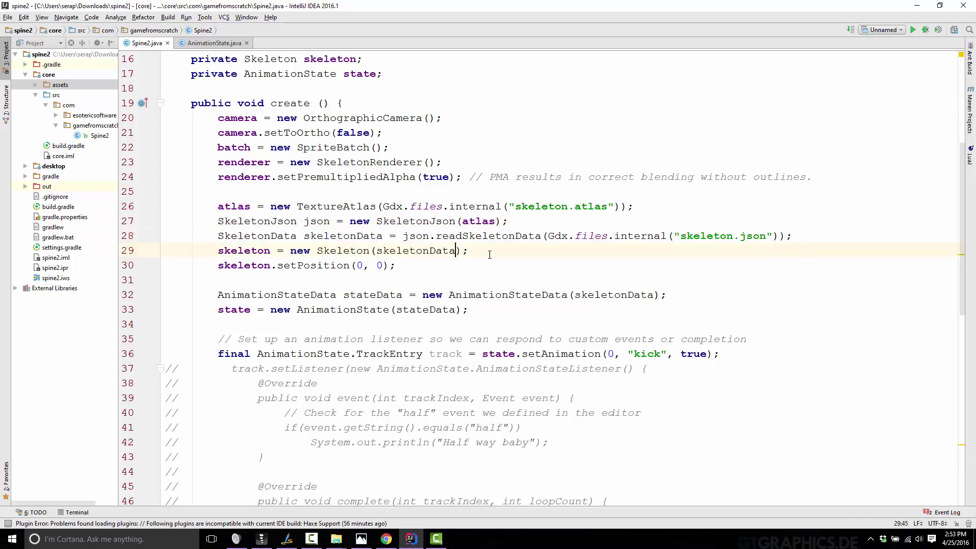
pyautogui.moveTo(488, 252); pyautogui.dragTo(386, 280)
pyautogui.click(331, 265)
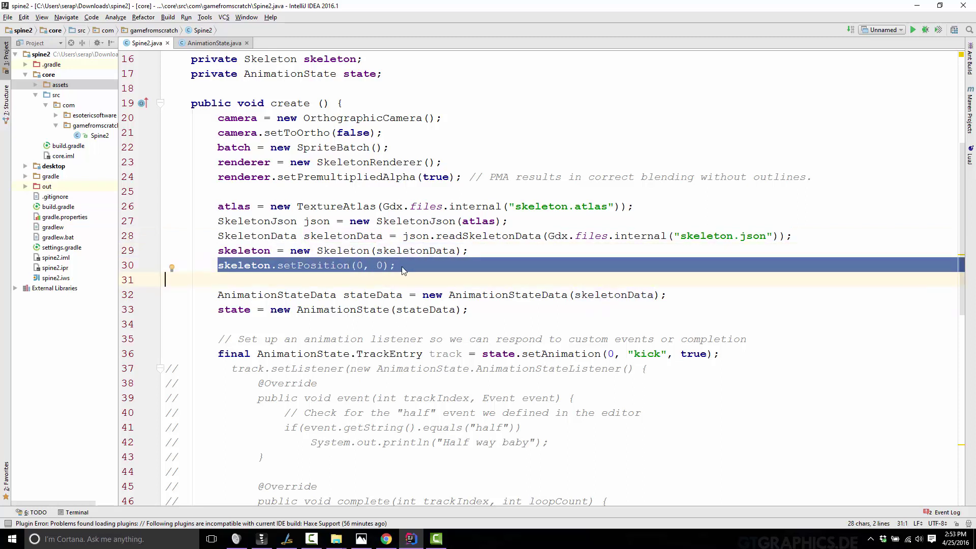
# - View the leg in Spine, return to IntelliJ IDEA, and examine the AnimationStateData and AnimationState lines
pyautogui.click(263, 541)
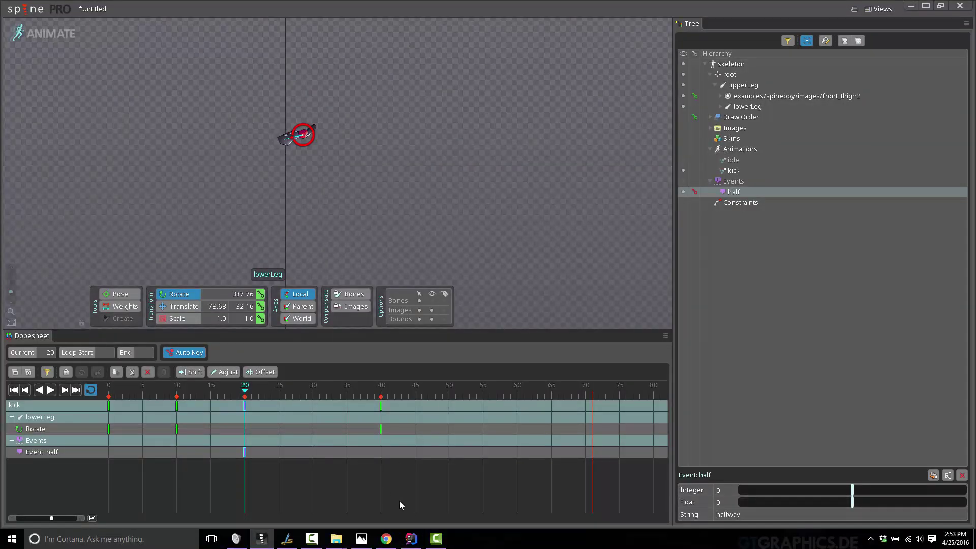
pyautogui.click(412, 538)
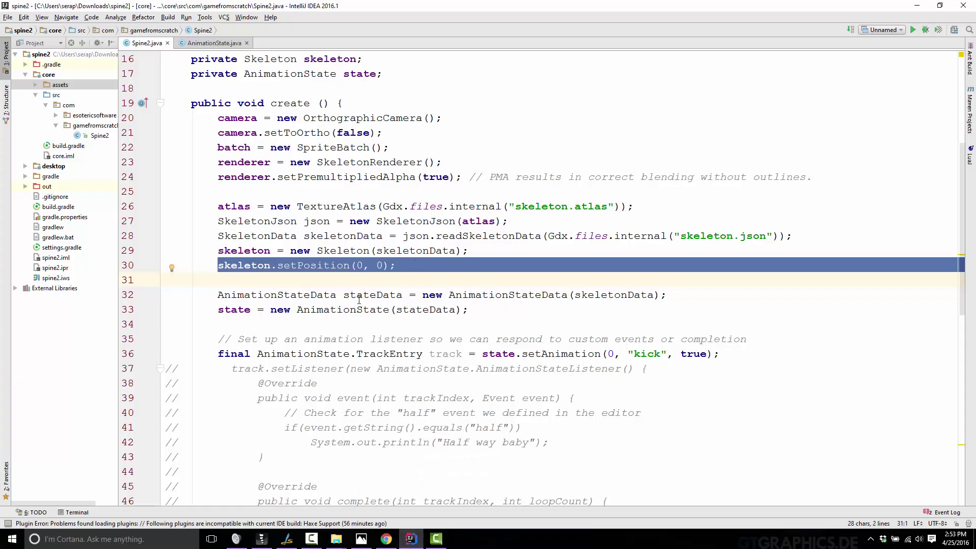
pyautogui.moveTo(237, 295); pyautogui.dragTo(660, 295)
pyautogui.moveTo(468, 310); pyautogui.dragTo(219, 296)
pyautogui.scroll(-2, 218, 296)
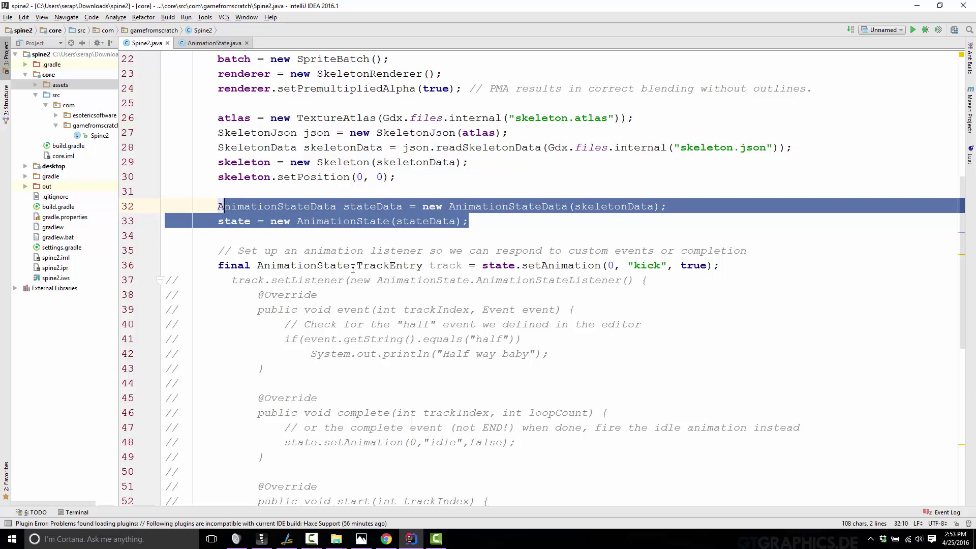
# - Examine the state.update, state.apply and skeleton.updateWorldTransform calls in the render() method
pyautogui.scroll(-3, 353, 268)
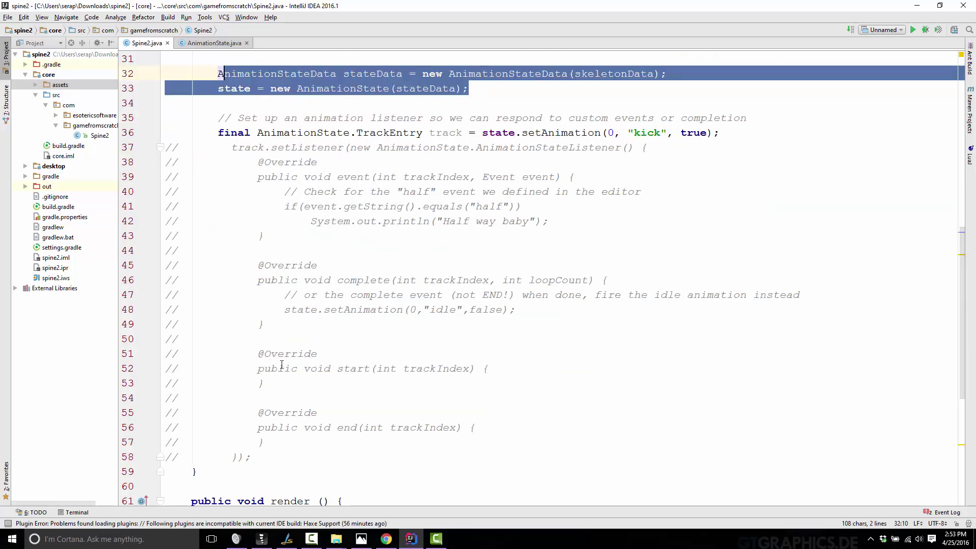
pyautogui.scroll(-6, 281, 364)
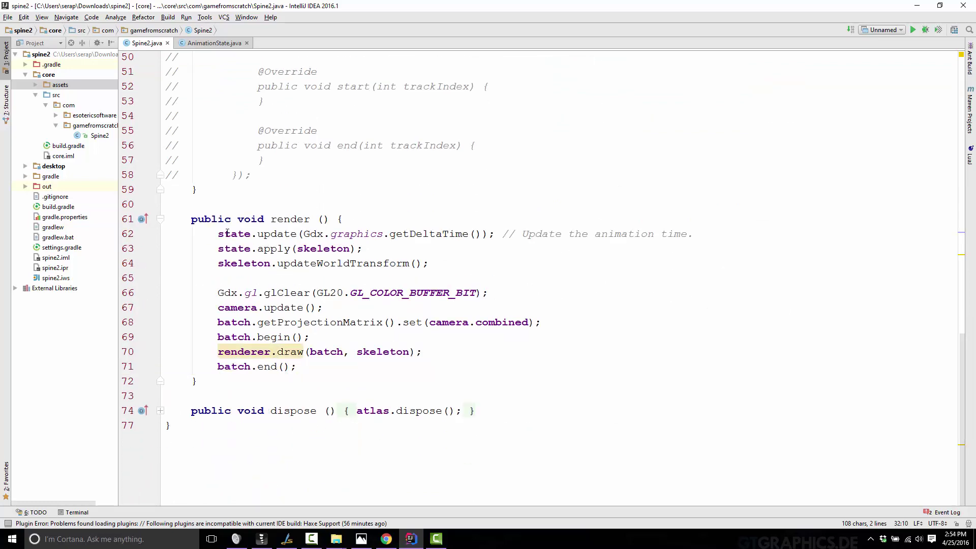
pyautogui.moveTo(214, 234); pyautogui.dragTo(320, 233)
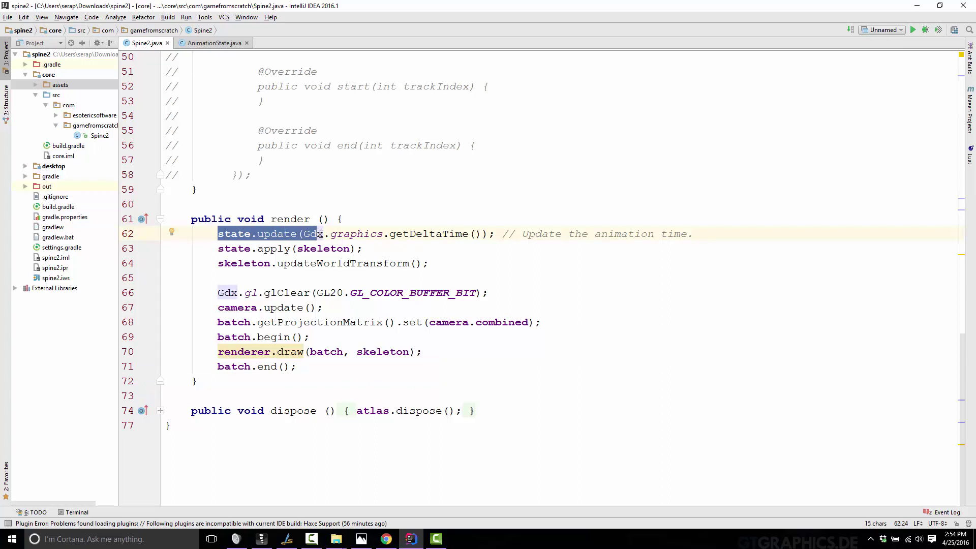
pyautogui.moveTo(357, 248); pyautogui.dragTo(175, 249)
pyautogui.click(312, 260)
pyautogui.moveTo(430, 262); pyautogui.dragTo(217, 263)
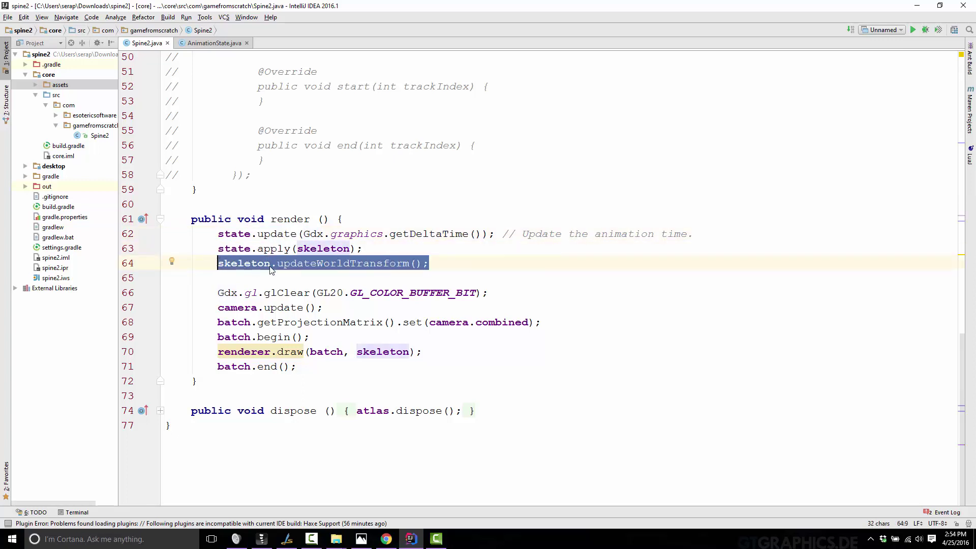
# - Examine the projection matrix, batch.begin and renderer.draw calls that draw the skeleton in render()
pyautogui.click(268, 323)
pyautogui.moveTo(561, 322); pyautogui.dragTo(331, 334)
pyautogui.click(463, 322)
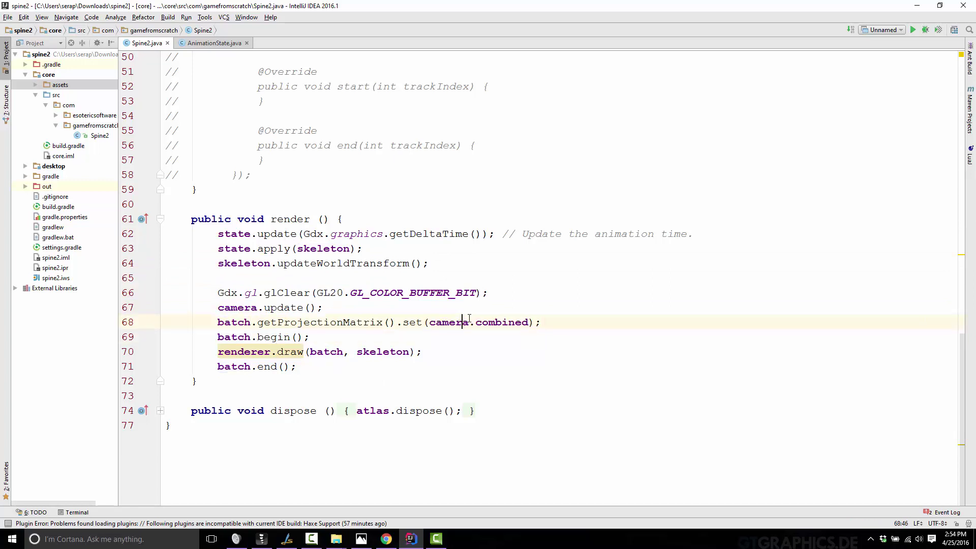
pyautogui.moveTo(218, 336); pyautogui.dragTo(309, 337)
pyautogui.click(383, 353)
pyautogui.moveTo(459, 350)
pyautogui.mouseDown()
pyautogui.moveTo(176, 367)
pyautogui.moveTo(212, 349)
pyautogui.mouseUp()
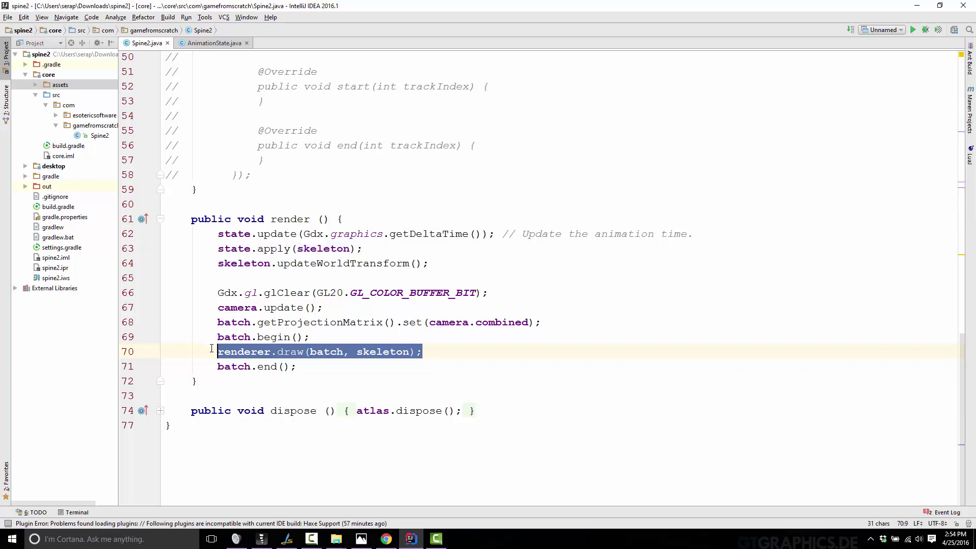
pyautogui.doubleClick(382, 352)
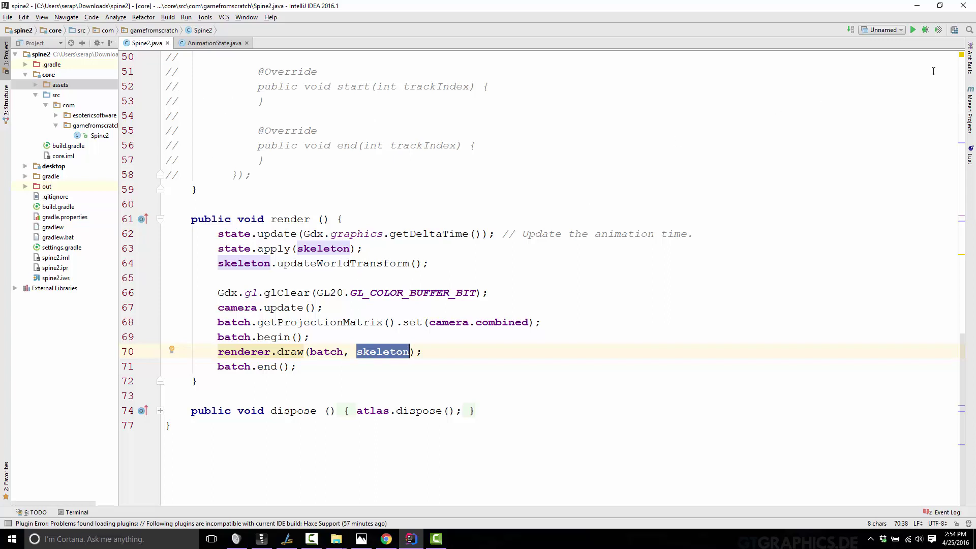
# - Run the Spine2 project to watch the kick animation, and close the game window
pyautogui.click(913, 30)
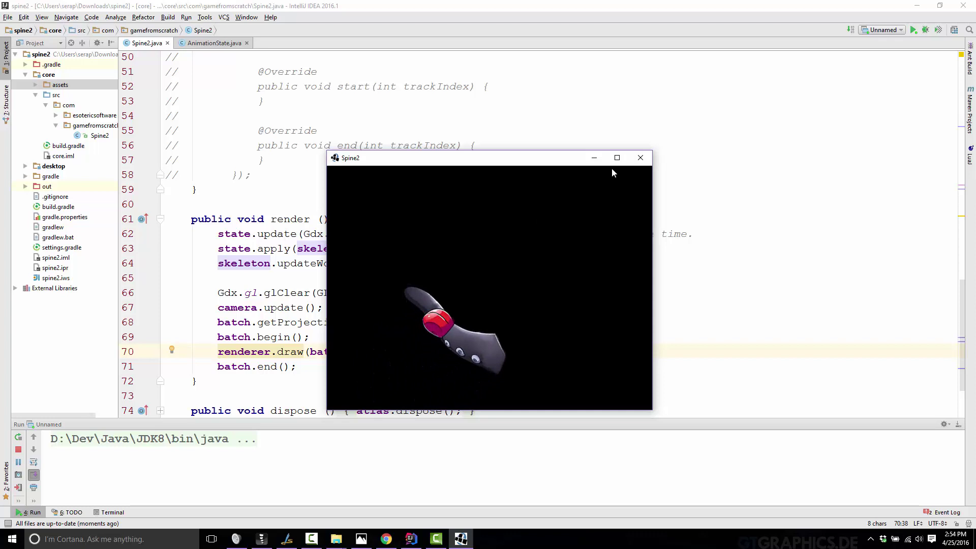
pyautogui.click(639, 158)
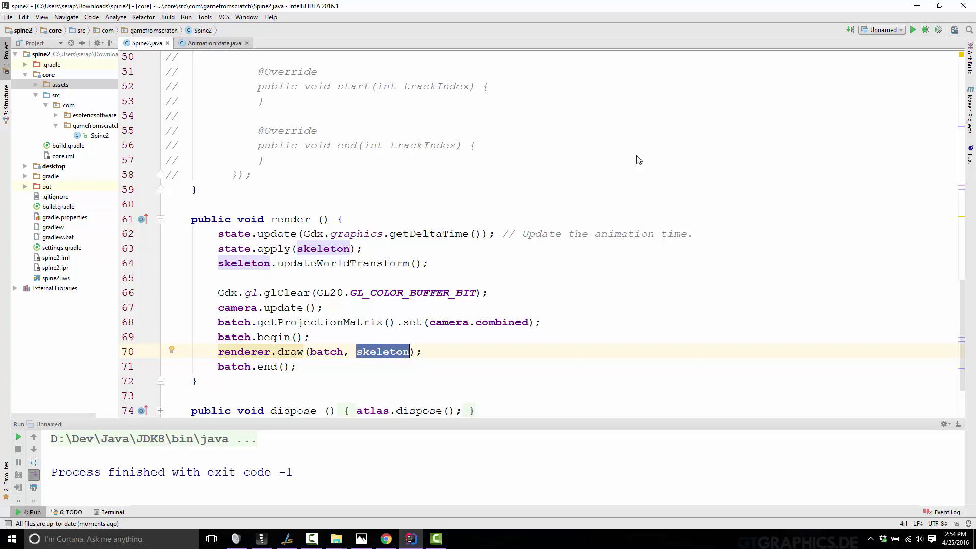
# - Uncomment the whole track.setListener block on lines 37 to 58 of Spine2.java
pyautogui.scroll(7, 430, 181)
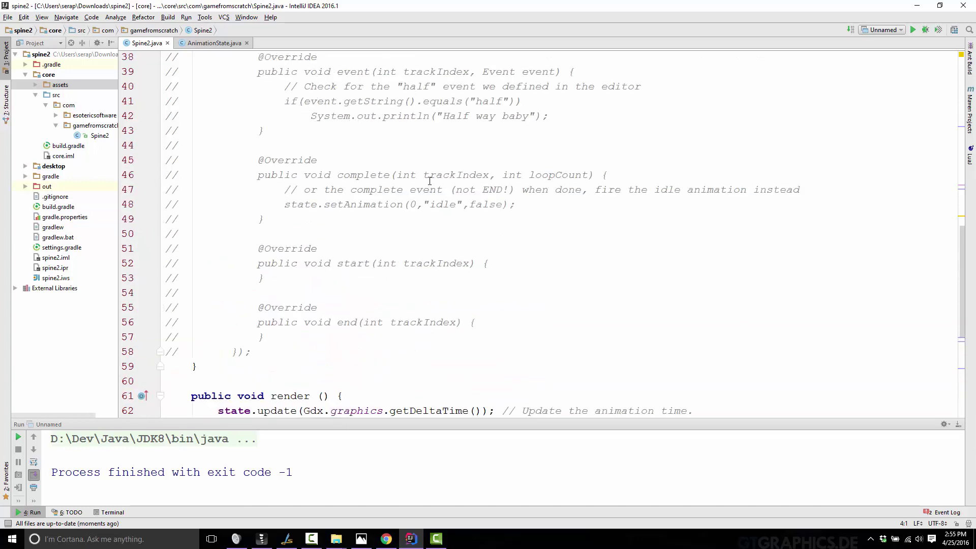
pyautogui.click(353, 170)
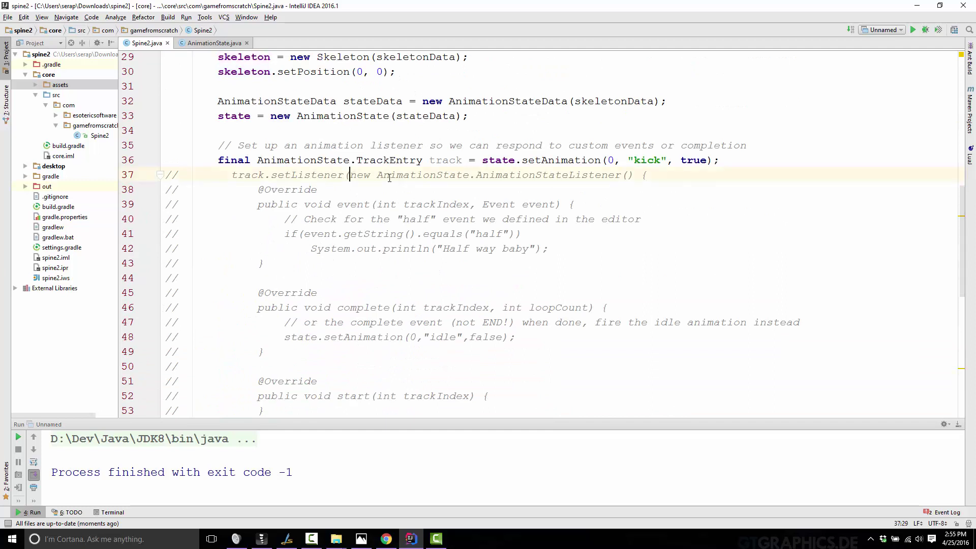
pyautogui.press('Home')
pyautogui.hotkey('shift', 'Down')
pyautogui.hotkey('shift', 'Down')
pyautogui.hotkey('shift', 'Down')
pyautogui.hotkey('shift', 'Down')
pyautogui.hotkey('shift', 'Down')
pyautogui.hotkey('shift', 'Down')
pyautogui.hotkey('shift', 'Down')
pyautogui.hotkey('shift', 'Down')
pyautogui.hotkey('shift', 'Down')
pyautogui.hotkey('shift', 'Down')
pyautogui.hotkey('shift', 'Down')
pyautogui.hotkey('shift', 'Down')
pyautogui.hotkey('shift', 'Down')
pyautogui.hotkey('shift', 'Down')
pyautogui.hotkey('shift', 'Down')
pyautogui.hotkey('shift', 'Down')
pyautogui.hotkey('shift', 'Down')
pyautogui.hotkey('shift', 'Down')
pyautogui.hotkey('shift', 'Down')
pyautogui.hotkey('shift', 'Down')
pyautogui.hotkey('shift', 'Down')
pyautogui.hotkey('shift', 'Down')
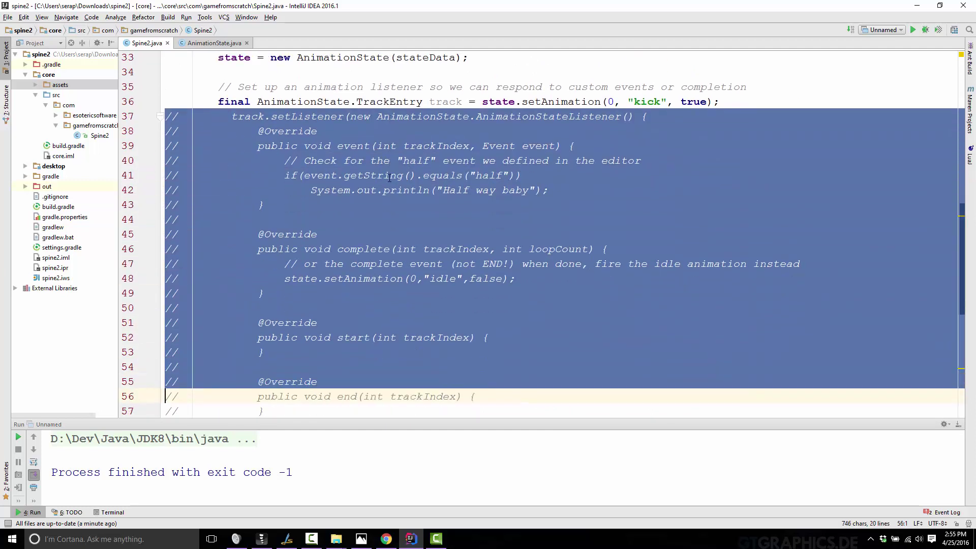
pyautogui.hotkey('ctrl', '/')
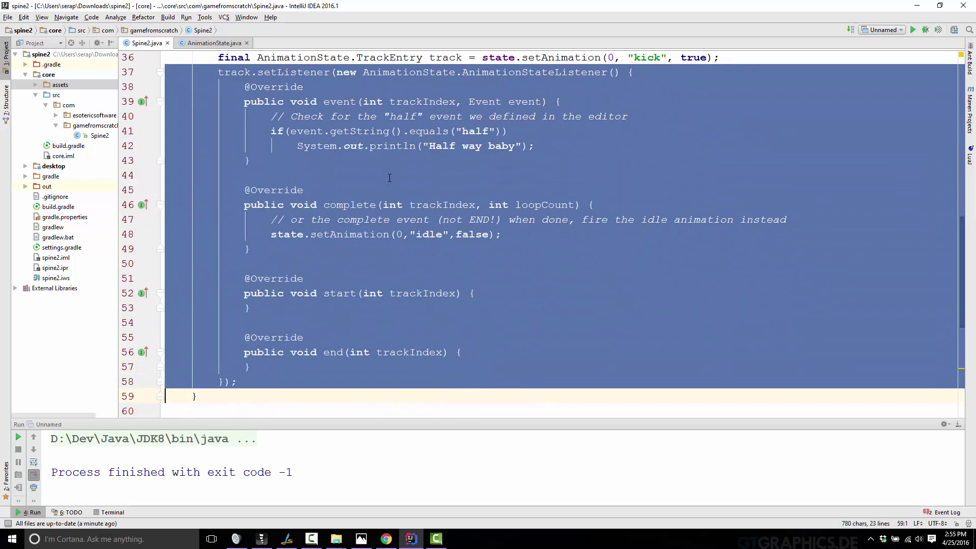
pyautogui.click(389, 178)
# - Examine the listener's event() method and its "half" comment, and switch to Spine to view the half event
pyautogui.scroll(3, 345, 210)
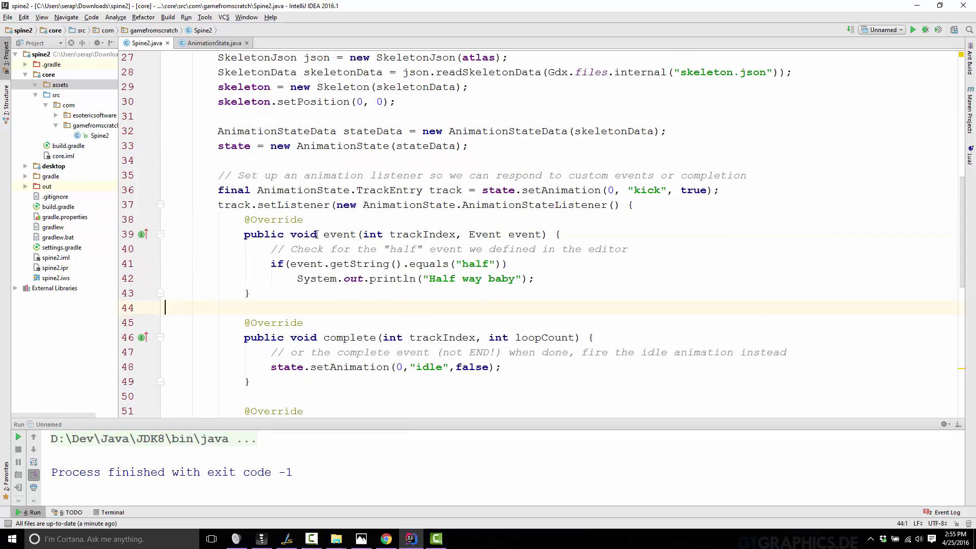
pyautogui.doubleClick(317, 234)
pyautogui.doubleClick(346, 234)
pyautogui.doubleClick(366, 249)
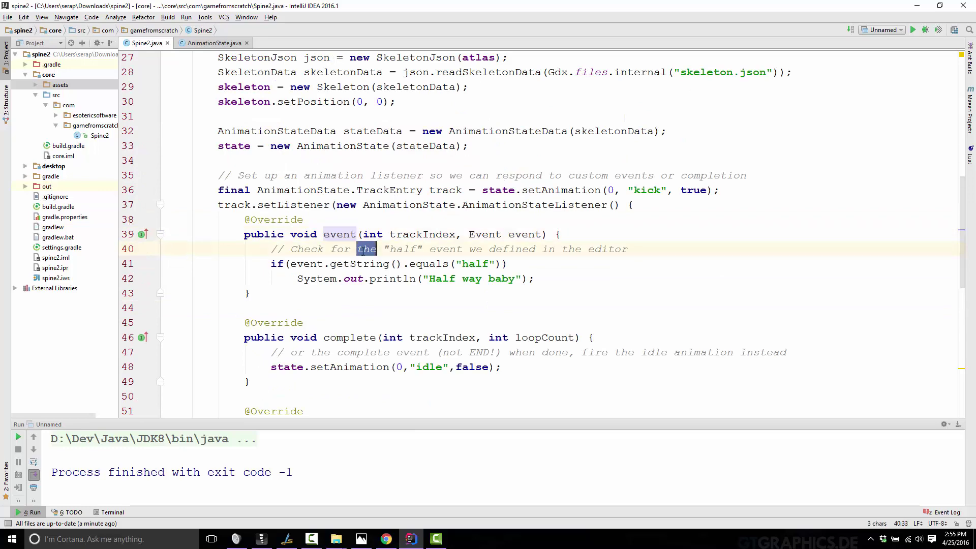
pyautogui.doubleClick(402, 249)
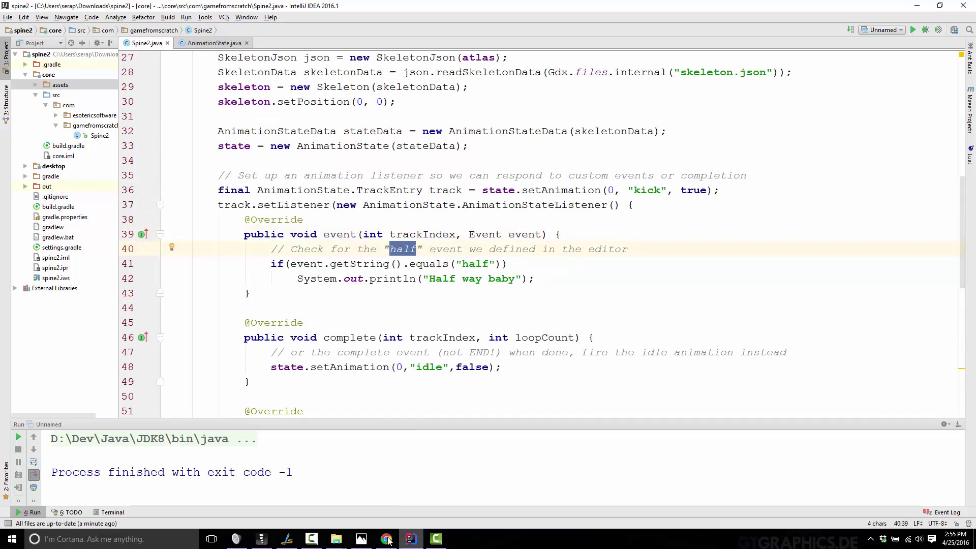
pyautogui.click(261, 539)
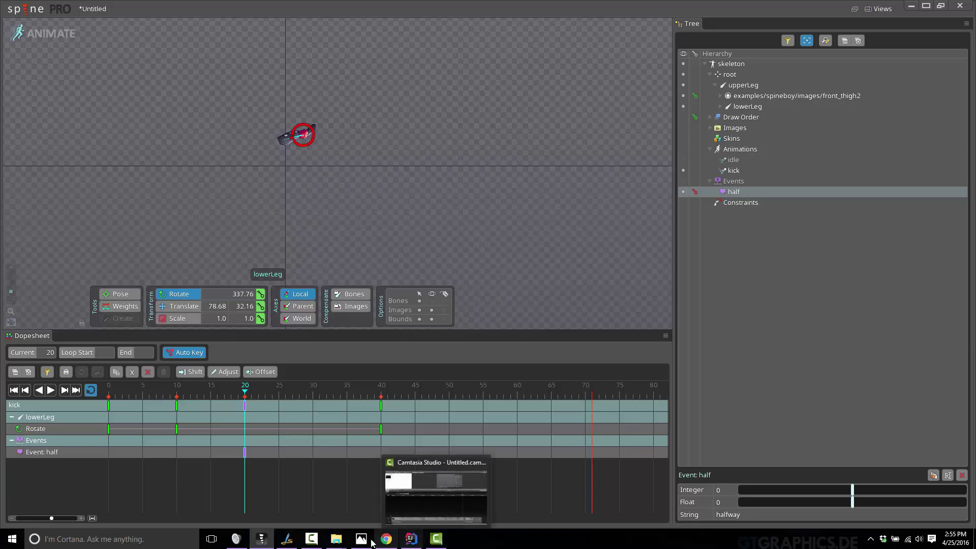
# - Switch to IntelliJ IDEA and examine the event.getString().equals("half") condition in the listener's event() method
pyautogui.click(266, 542)
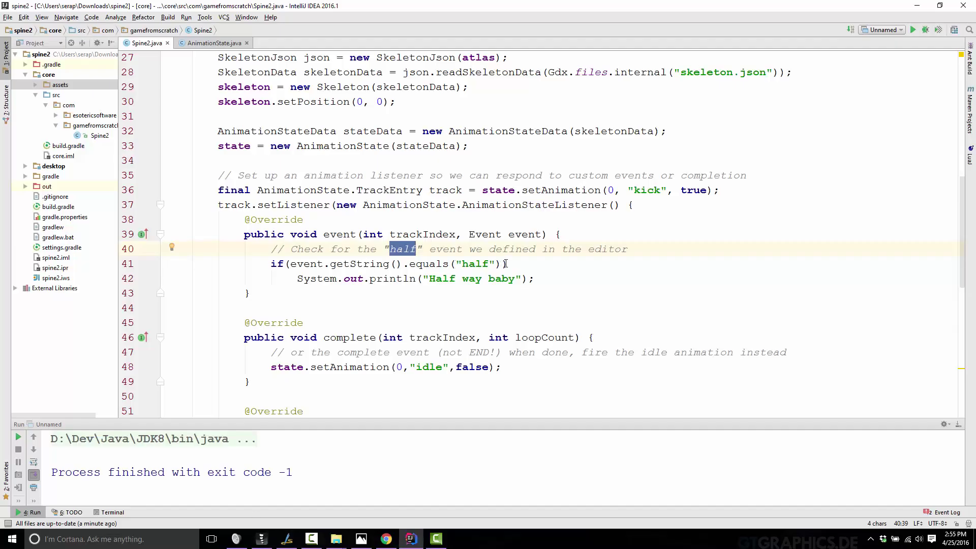
pyautogui.moveTo(505, 263); pyautogui.dragTo(265, 268)
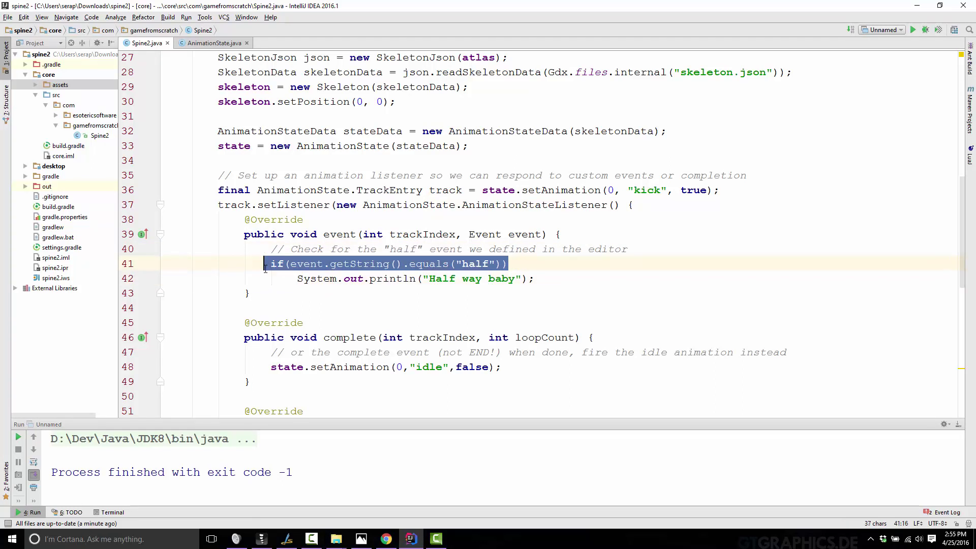
pyautogui.doubleClick(472, 264)
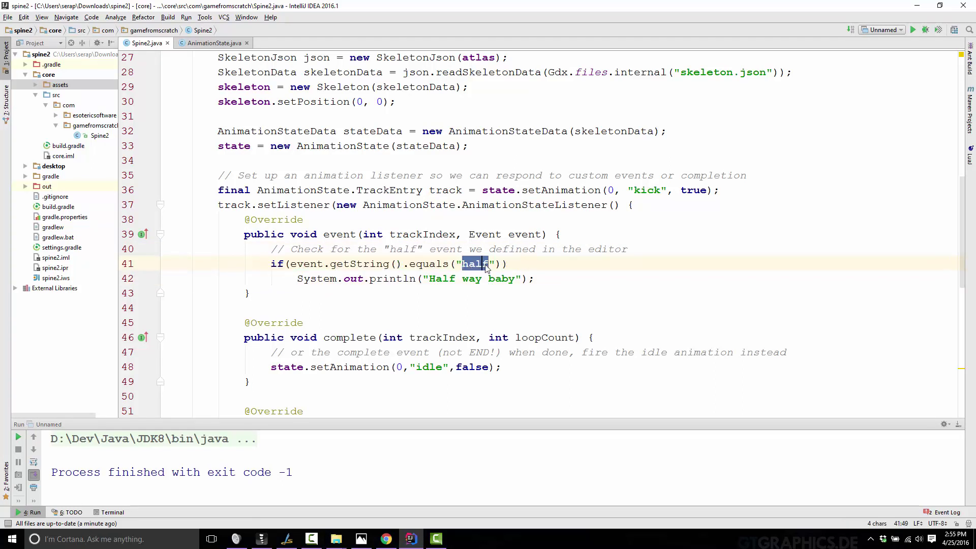
pyautogui.click(484, 264)
# - Check the half event's string in Spine, and change the string compared on line 41 of Spine2.java to "halfway"
pyautogui.hotkey('alt', 'Tab')
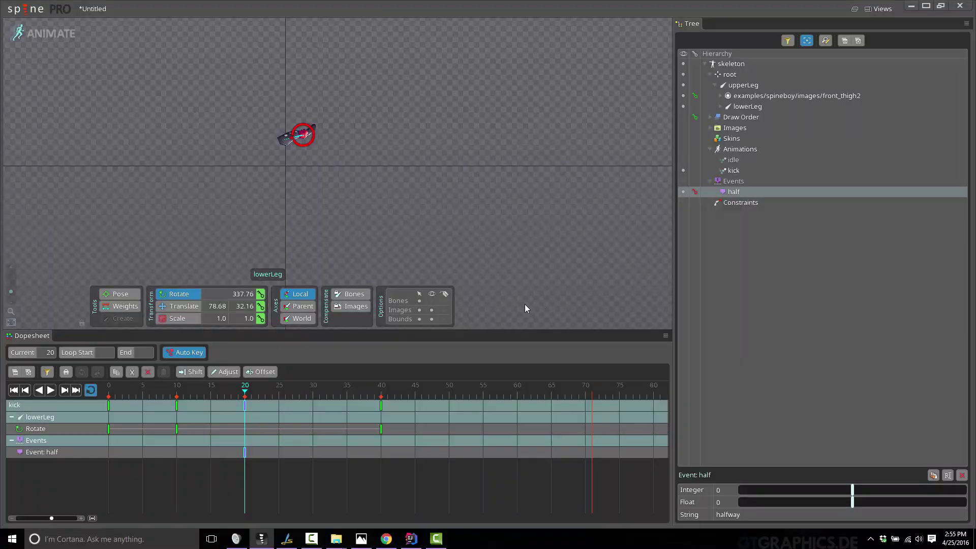
pyautogui.doubleClick(734, 192)
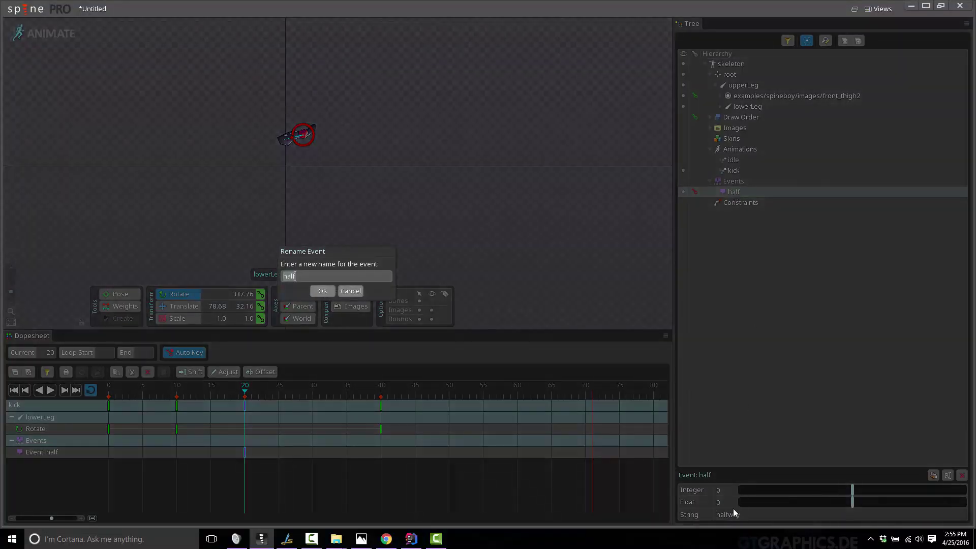
pyautogui.press('Return')
pyautogui.hotkey('alt', 'Tab')
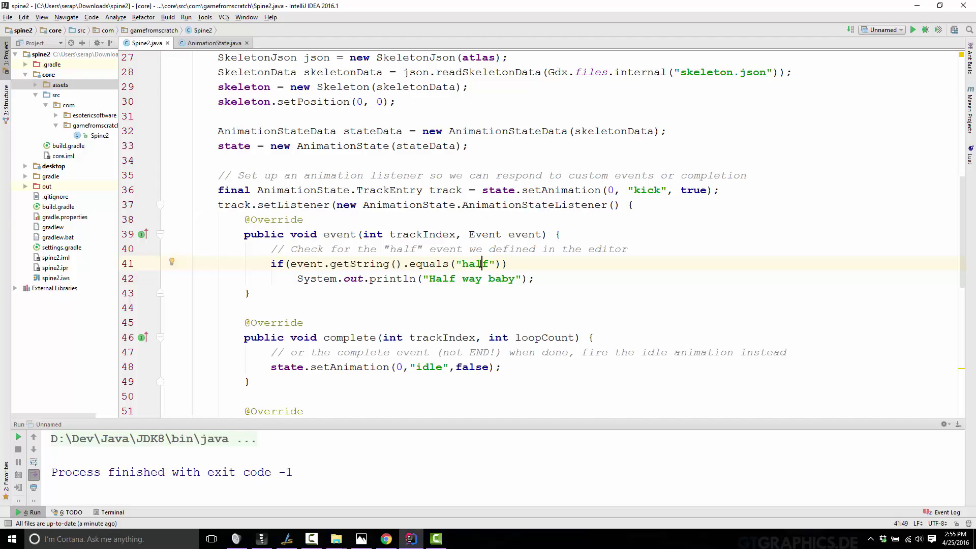
pyautogui.click(489, 264)
pyautogui.write('way')
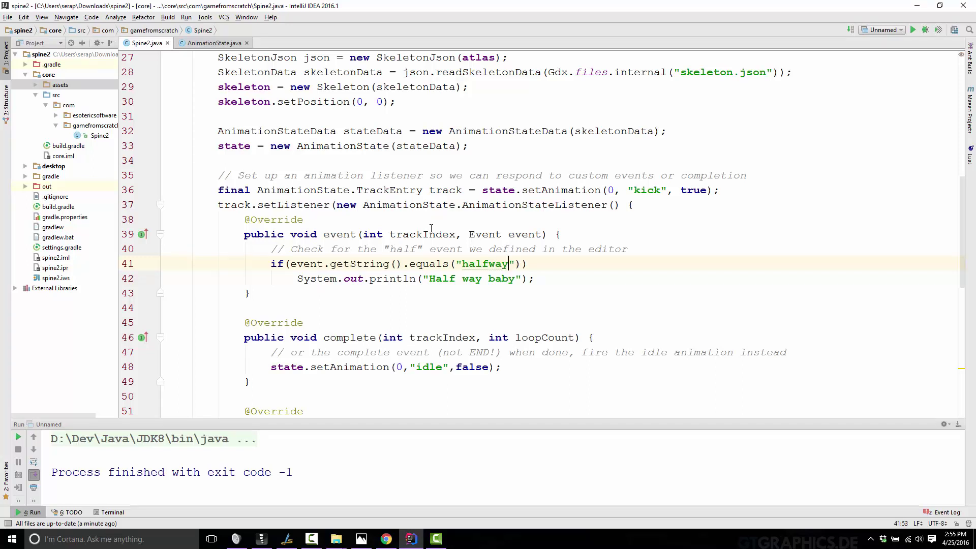
# - Examine the println call on line 42, run the Spine2 project to test the event listener, and close the game window
pyautogui.moveTo(299, 280); pyautogui.dragTo(535, 279)
pyautogui.click(544, 279)
pyautogui.click(913, 30)
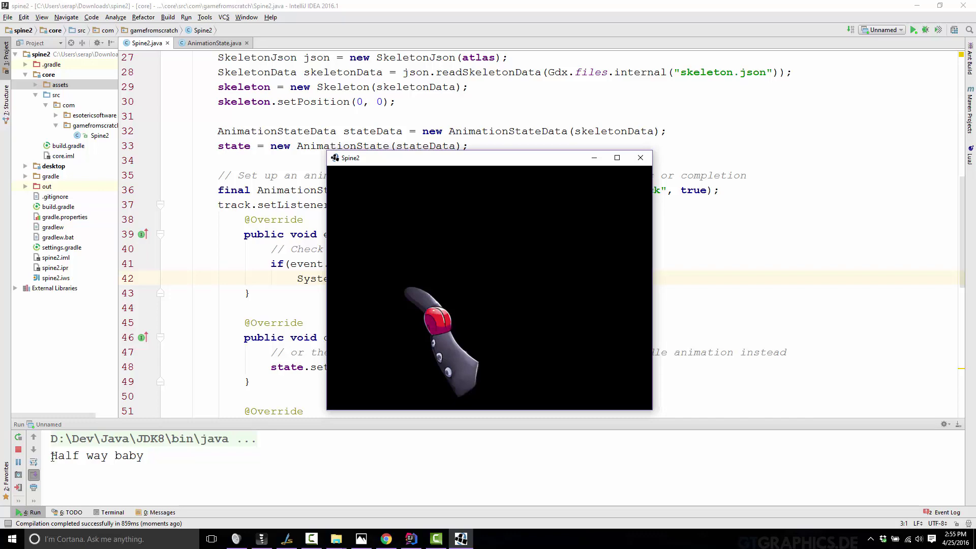
pyautogui.click(641, 158)
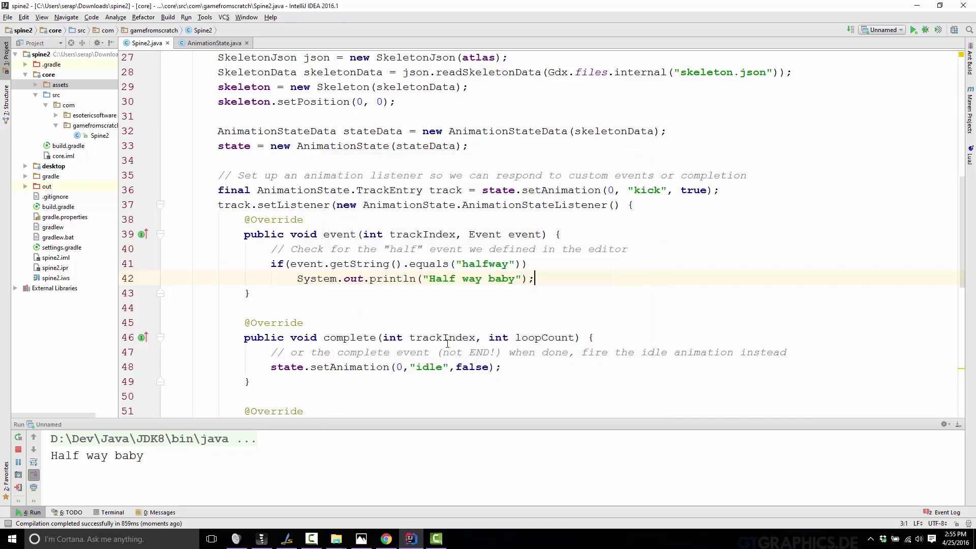
# - Examine the idle setAnimation call in complete() and the loop argument of the kick setAnimation call
pyautogui.moveTo(492, 367); pyautogui.dragTo(270, 366)
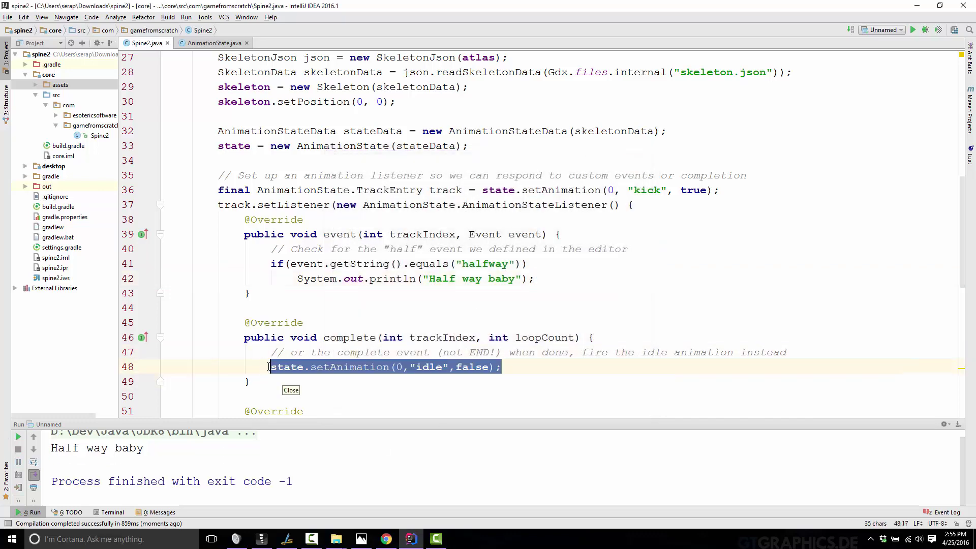
pyautogui.press('Escape')
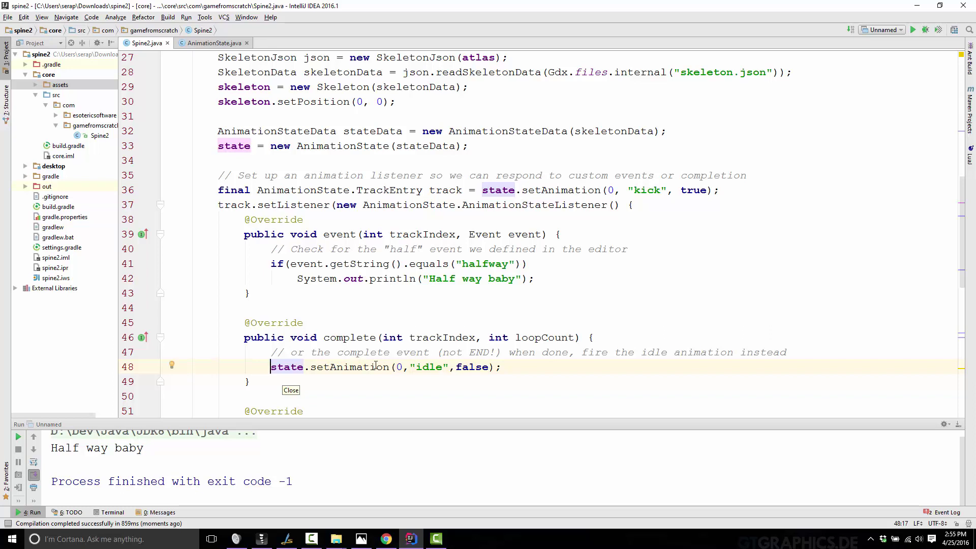
pyautogui.doubleClick(693, 190)
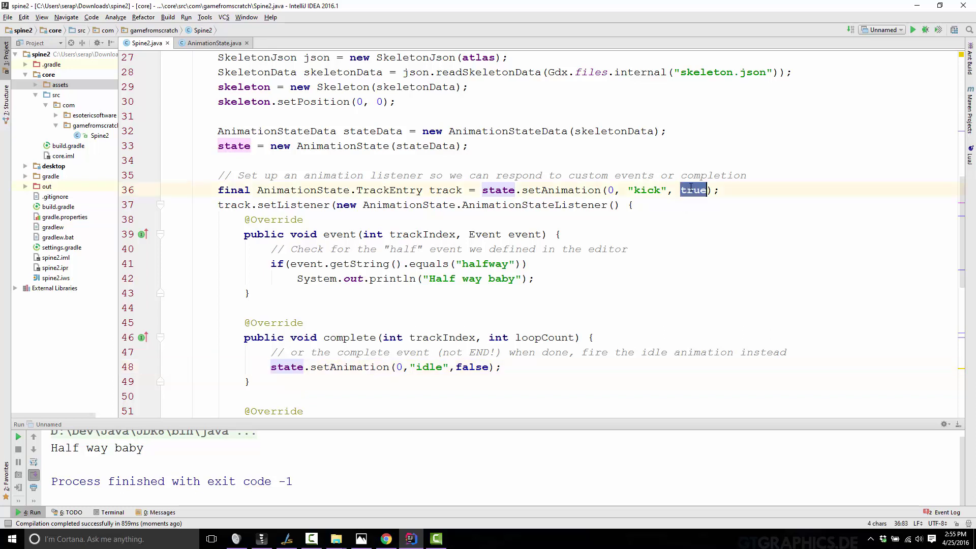
pyautogui.moveTo(489, 194); pyautogui.dragTo(562, 194)
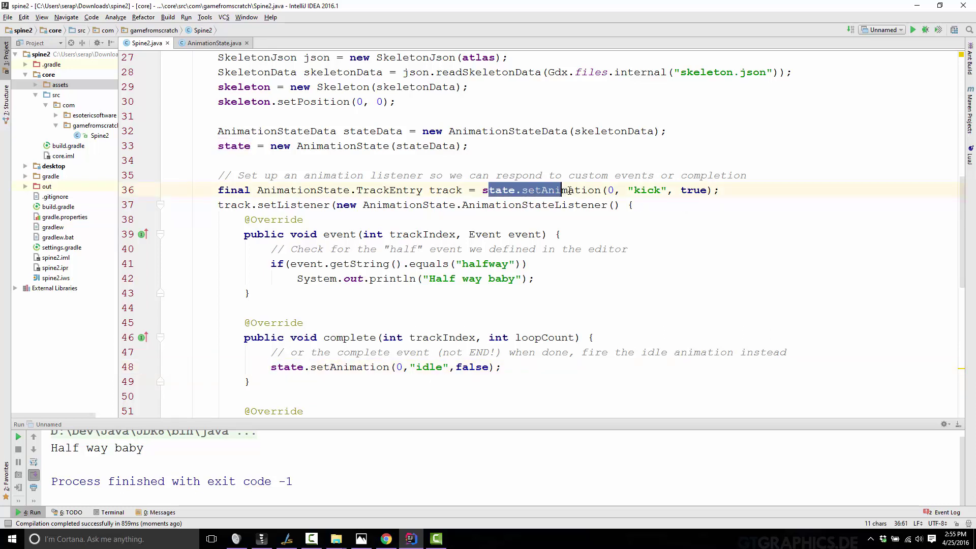
pyautogui.click(686, 194)
pyautogui.doubleClick(686, 193)
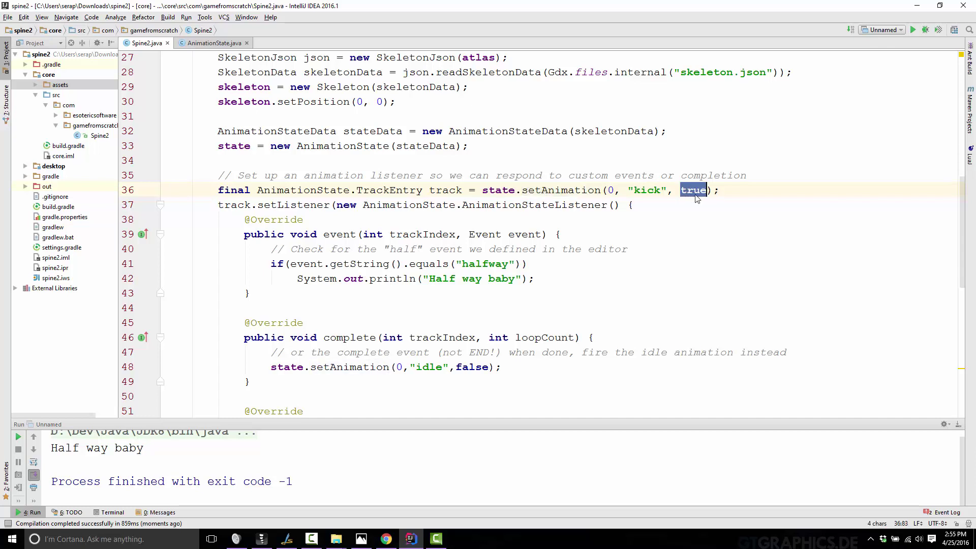
# - Comment out lines 37 to 57 of the track.setListener block in Spine2.java
pyautogui.click(732, 192)
pyautogui.hotkey('shift', 'Home')
pyautogui.press('Right')
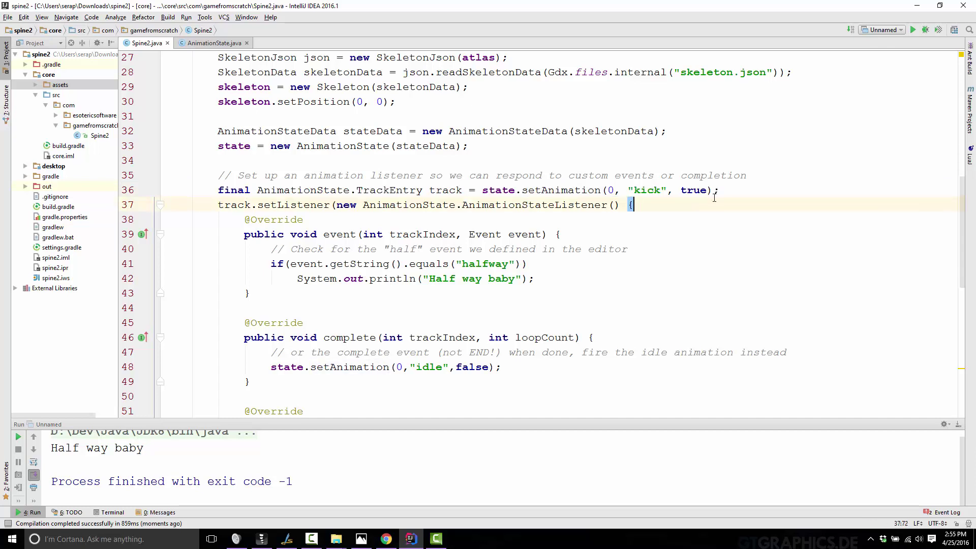
pyautogui.hotkey('shift', 'Down')
pyautogui.hotkey('shift', 'Down')
pyautogui.hotkey('shift', 'Down')
pyautogui.hotkey('shift', 'Down')
pyautogui.hotkey('shift', 'Down')
pyautogui.hotkey('shift', 'Down')
pyautogui.hotkey('shift', 'Down')
pyautogui.hotkey('shift', 'Down')
pyautogui.hotkey('shift', 'Down')
pyautogui.hotkey('shift', 'Down')
pyautogui.hotkey('shift', 'Down')
pyautogui.hotkey('shift', 'Down')
pyautogui.hotkey('shift', 'Down')
pyautogui.hotkey('shift', 'Down')
pyautogui.hotkey('shift', 'Down')
pyautogui.hotkey('shift', 'Down')
pyautogui.hotkey('shift', 'Down')
pyautogui.hotkey('shift', 'Down')
pyautogui.hotkey('shift', 'Down')
pyautogui.hotkey('shift', 'Down')
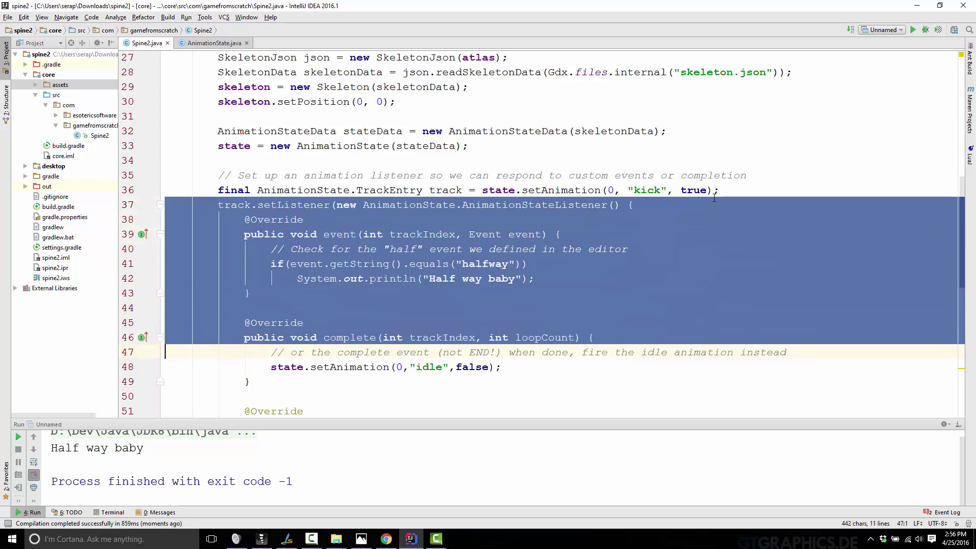
pyautogui.hotkey('ctrl', '/')
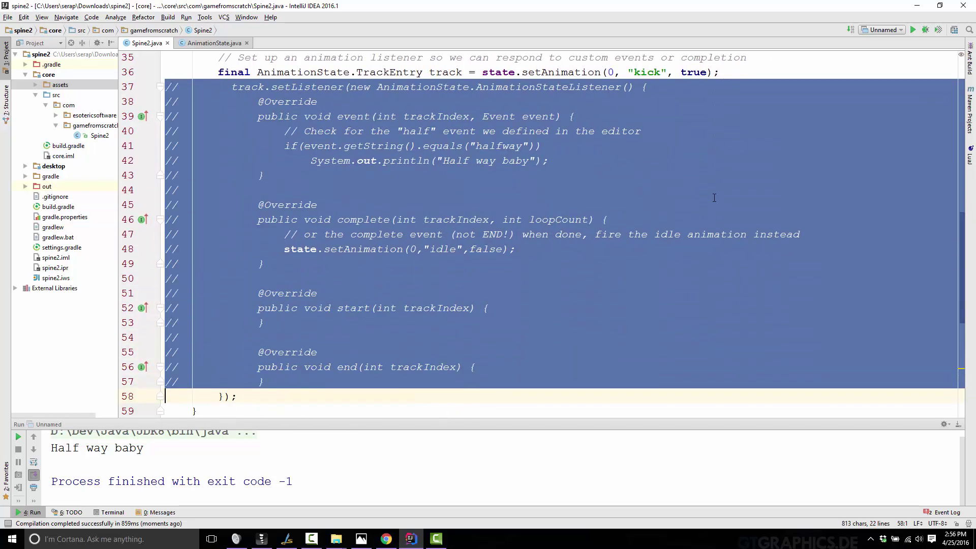
# - Try to run the Spine2 project, and comment out the listener's leftover closing brackets on line 58
pyautogui.click(913, 32)
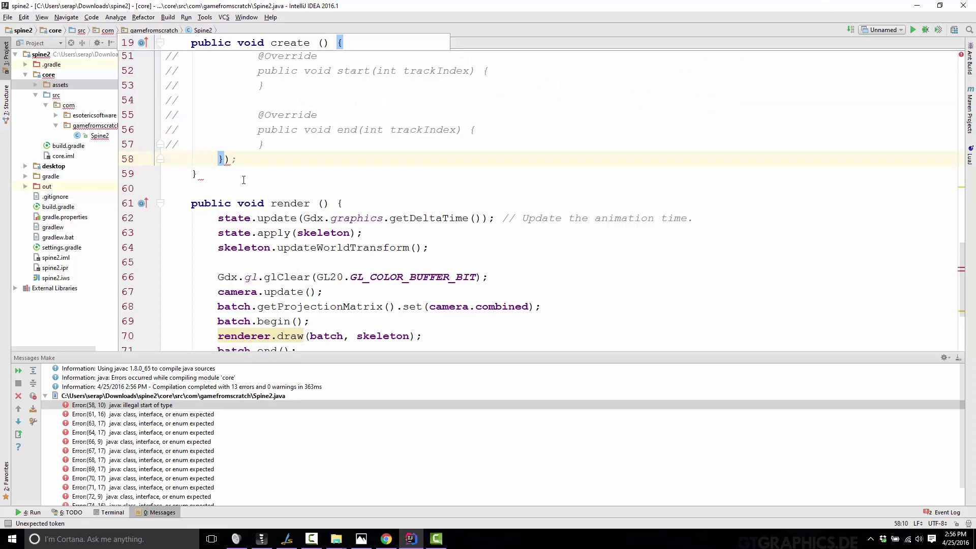
pyautogui.moveTo(234, 156)
pyautogui.press('Left')
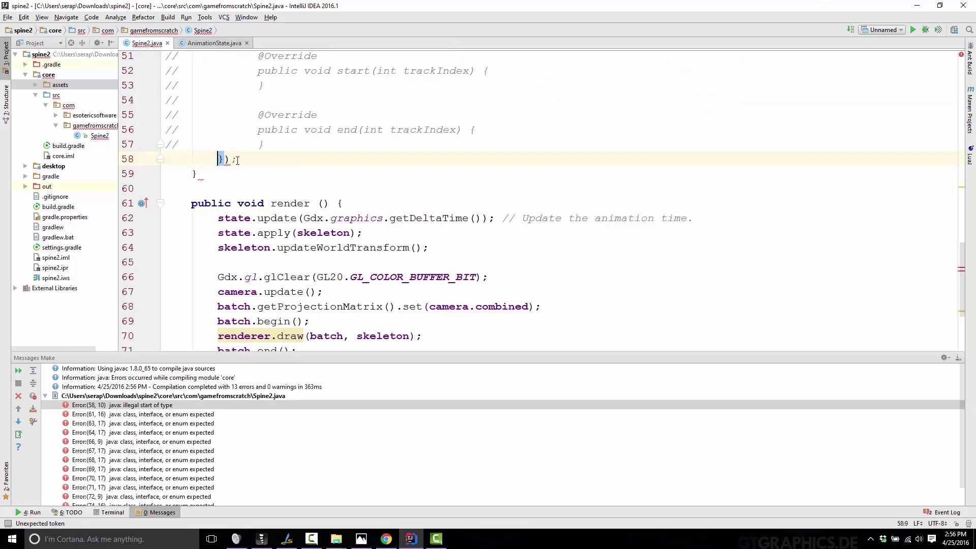
pyautogui.hotkey('ctrl', '/')
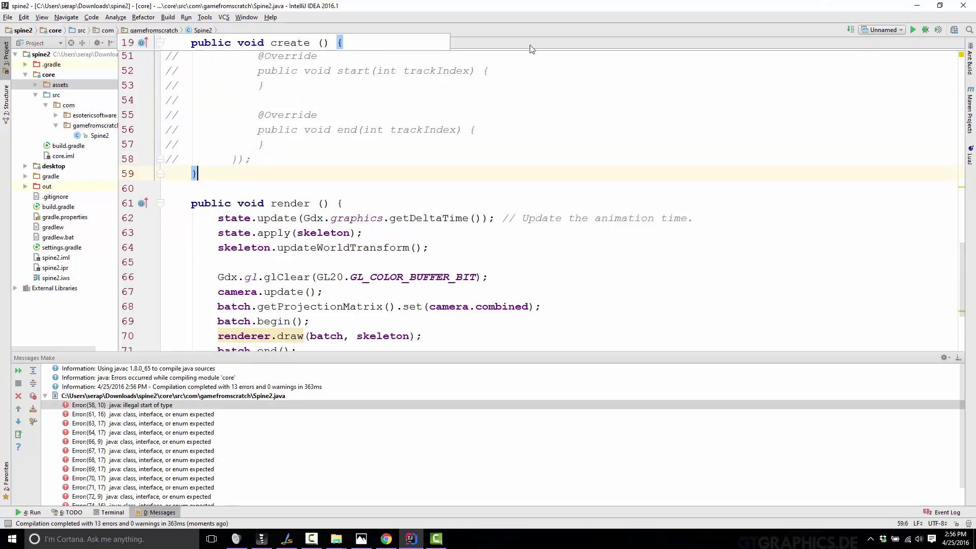
# - Run the Spine2 project without the listener to watch the looping kick animation, and close the game window
pyautogui.click(916, 32)
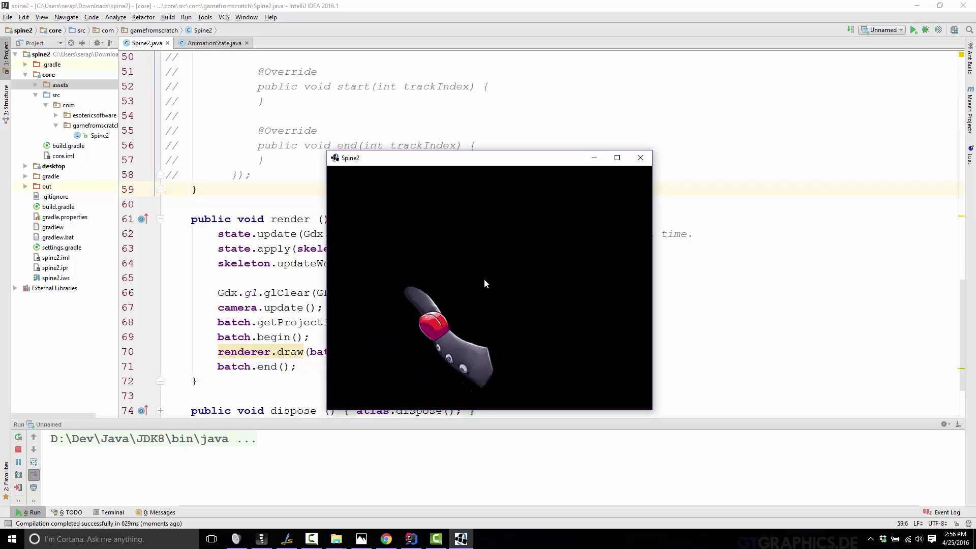
pyautogui.click(640, 159)
pyautogui.click(508, 292)
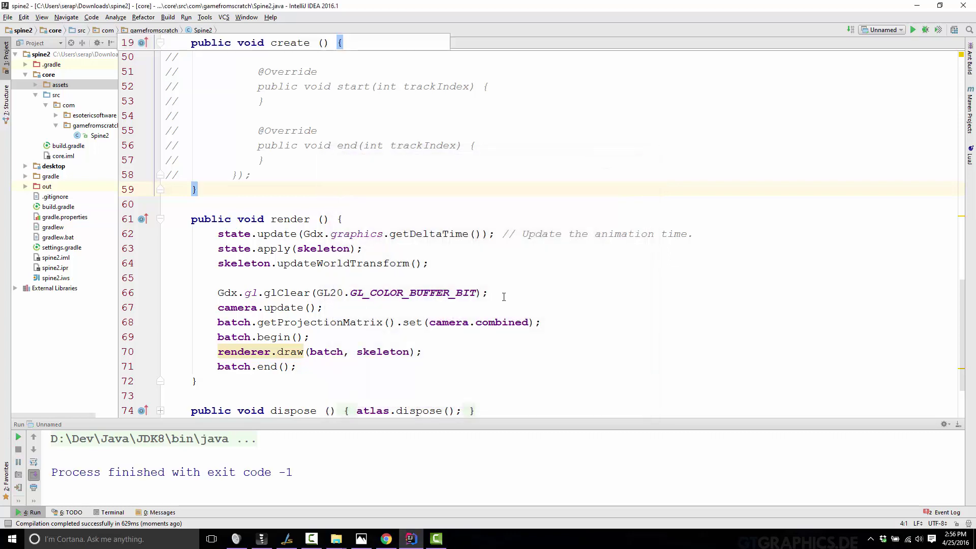
# - Examine the commented AnimationStateListener and its complete(), start() and end() callbacks
pyautogui.scroll(4, 462, 293)
pyautogui.scroll(2, 462, 293)
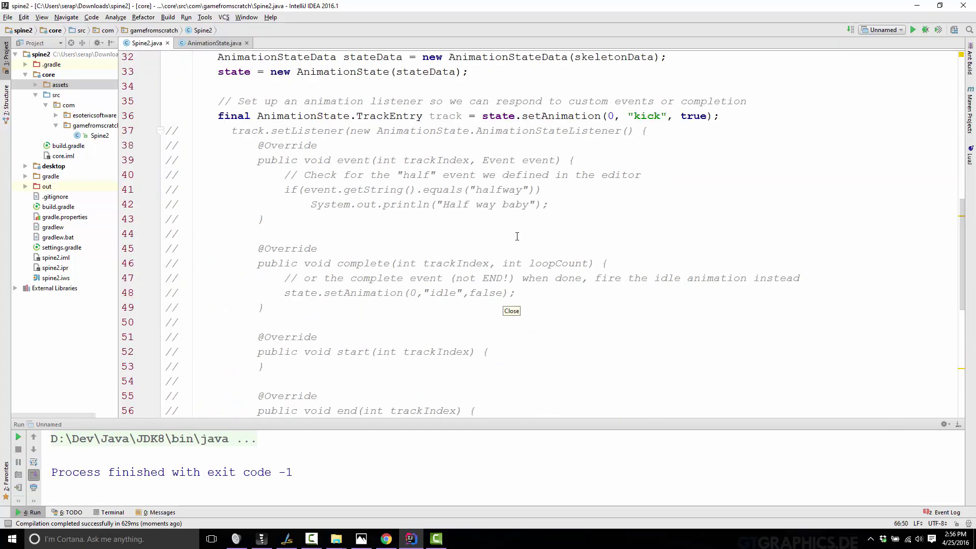
pyautogui.doubleClick(356, 263)
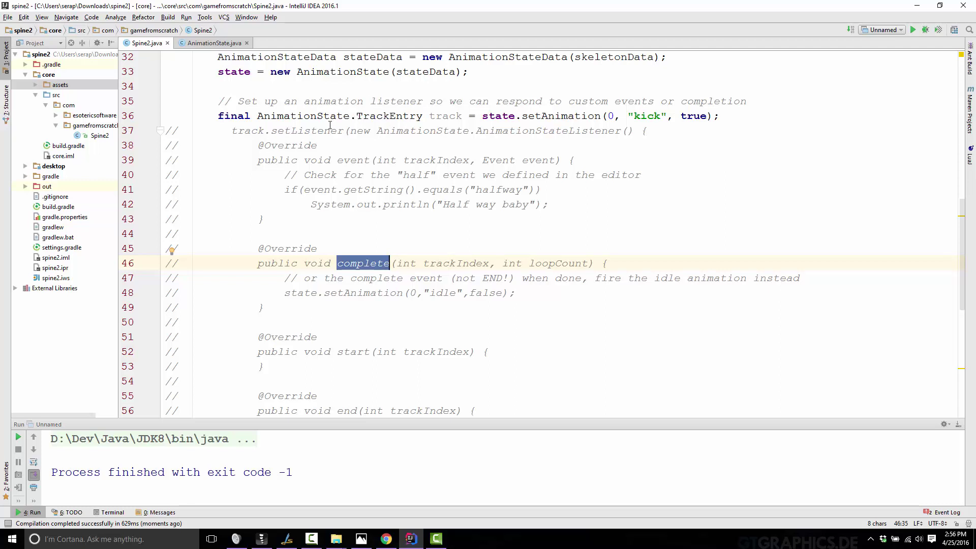
pyautogui.moveTo(232, 130); pyautogui.dragTo(346, 130)
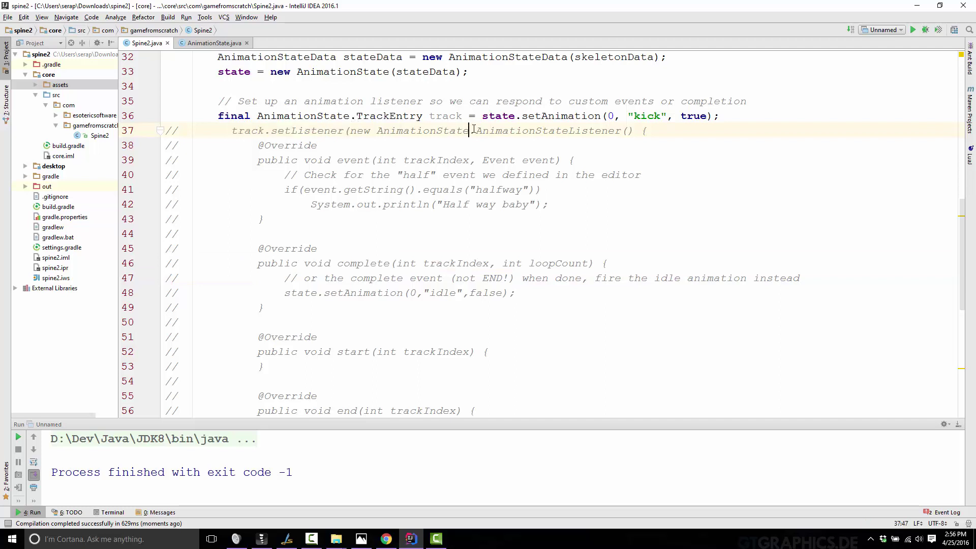
pyautogui.doubleClick(552, 131)
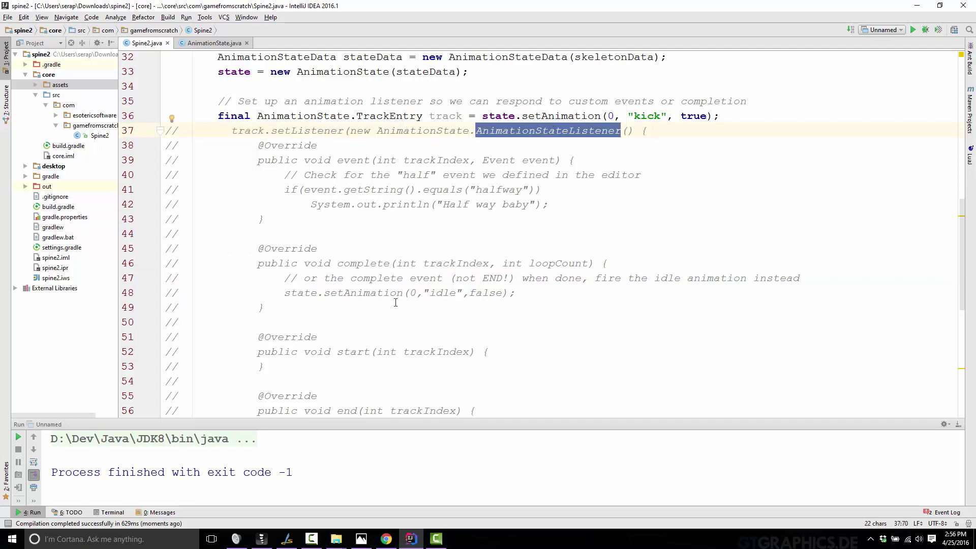
pyautogui.doubleClick(361, 352)
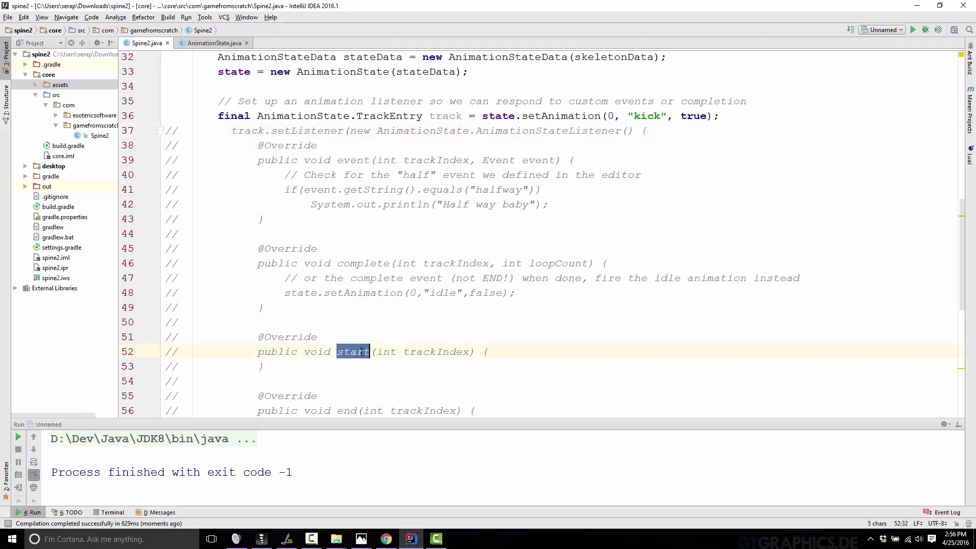
pyautogui.doubleClick(364, 263)
pyautogui.doubleClick(347, 410)
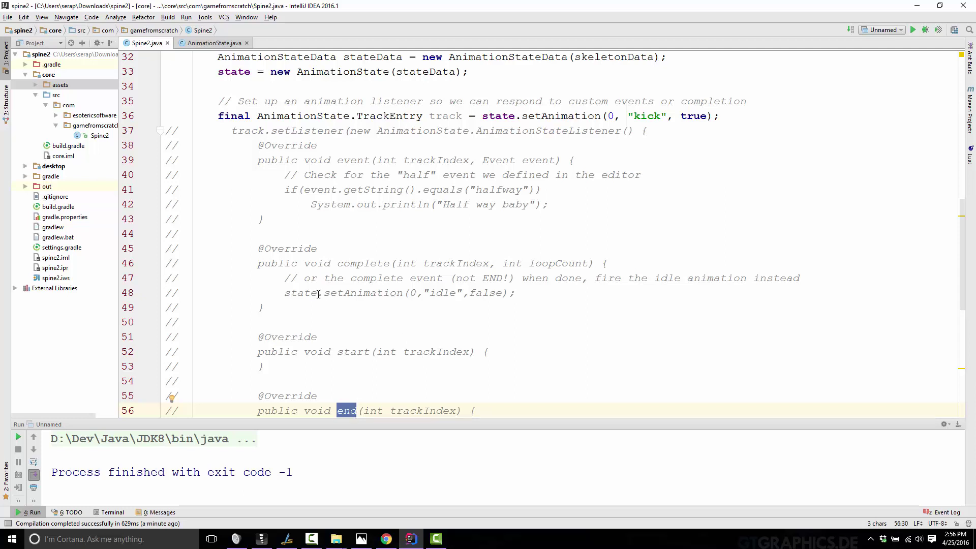
# - Examine the track index argument in the idle and kick setAnimation calls, and switch to Spine
pyautogui.moveTo(284, 294); pyautogui.dragTo(527, 290)
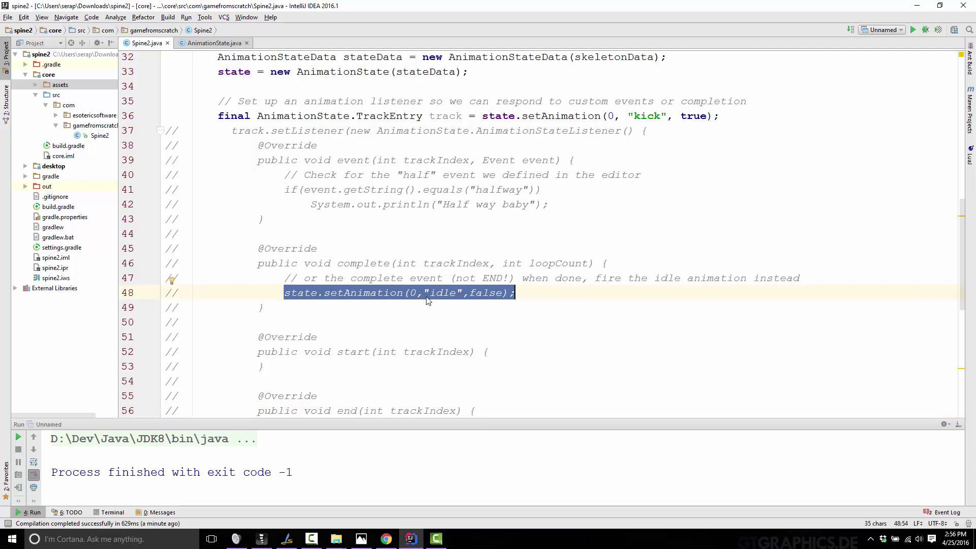
pyautogui.click(410, 295)
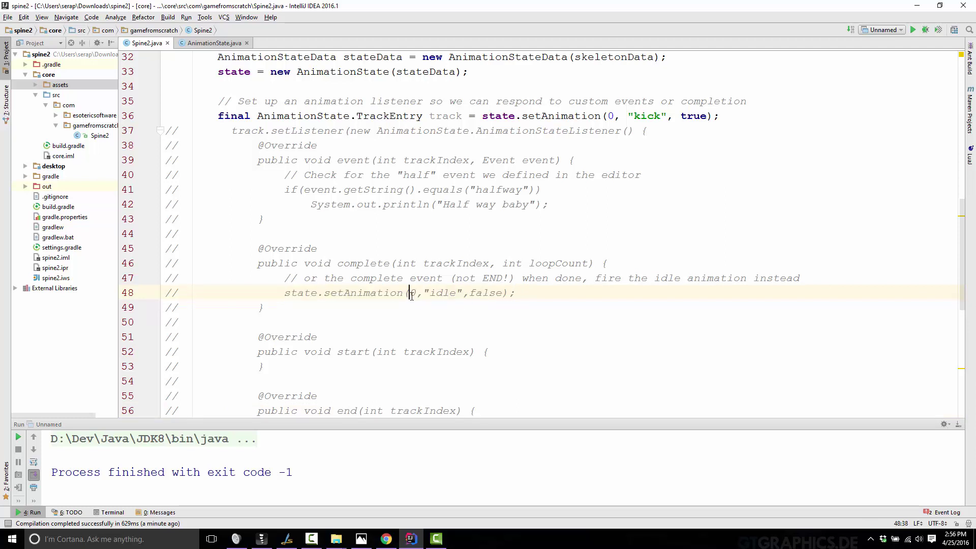
pyautogui.doubleClick(413, 295)
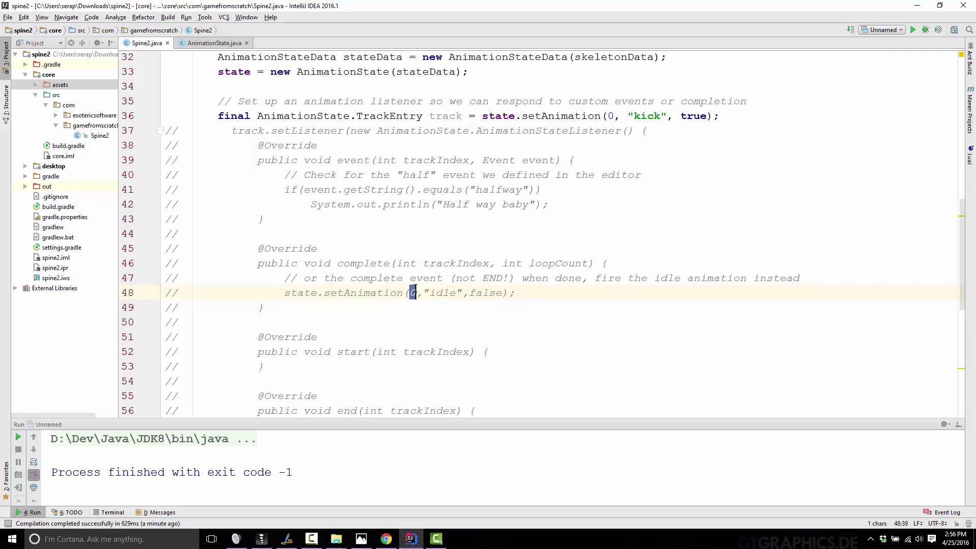
pyautogui.click(611, 116)
pyautogui.doubleClick(610, 116)
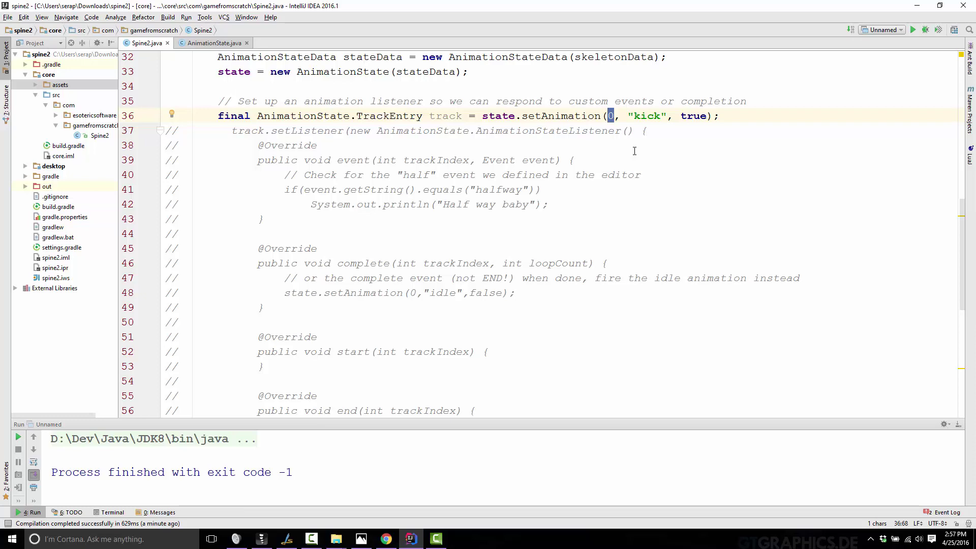
pyautogui.click(260, 539)
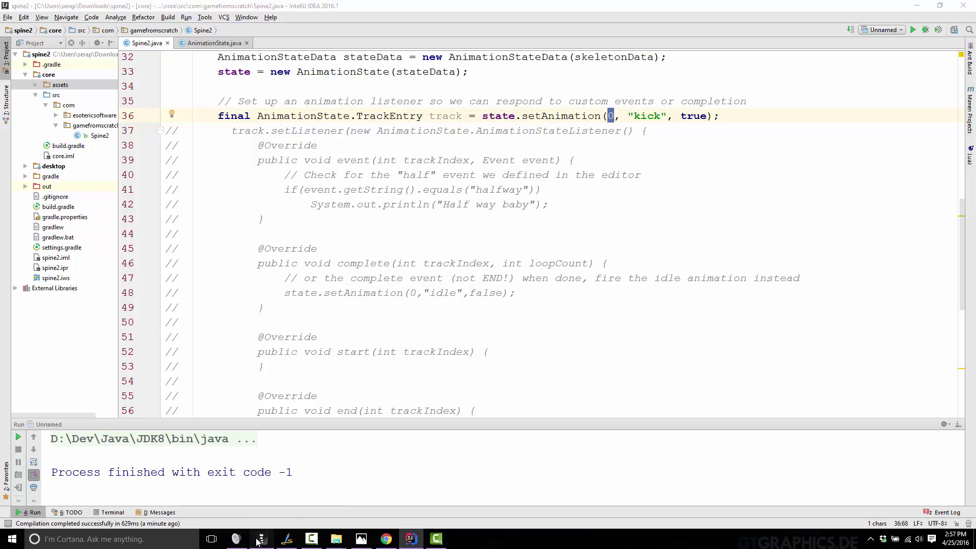